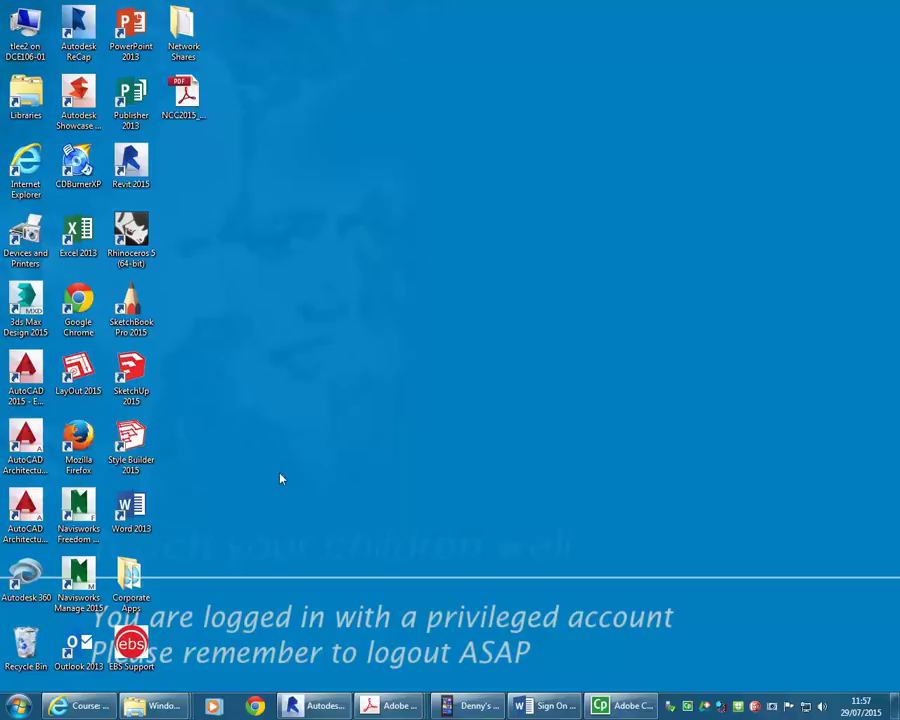
- Review the Chippendale Ground Floor PDF, then minimize it to reach the desktop
mouse_move(392, 706)
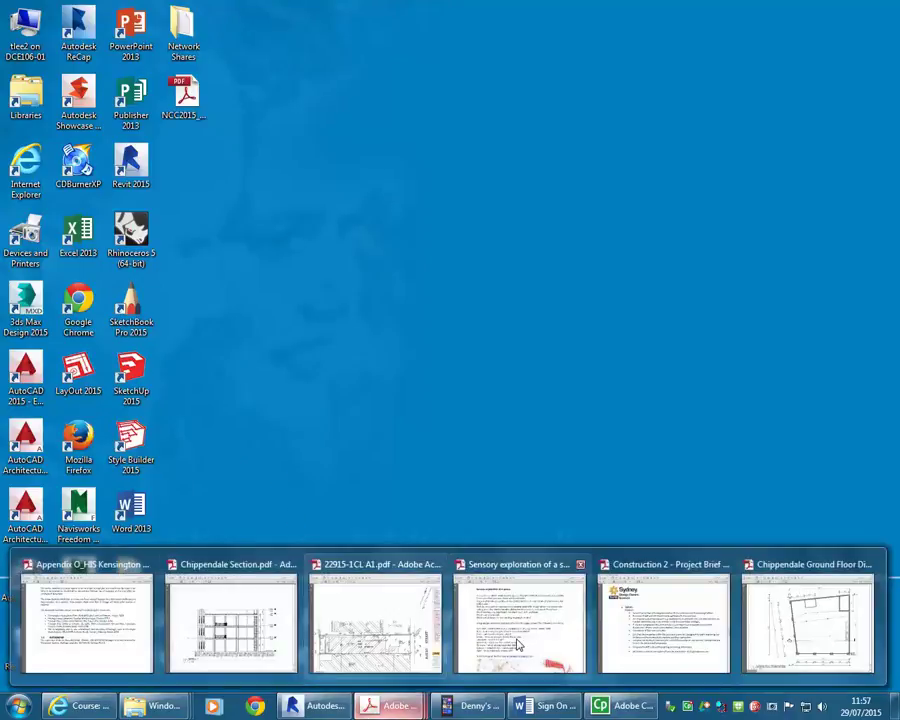
left_click(768, 628)
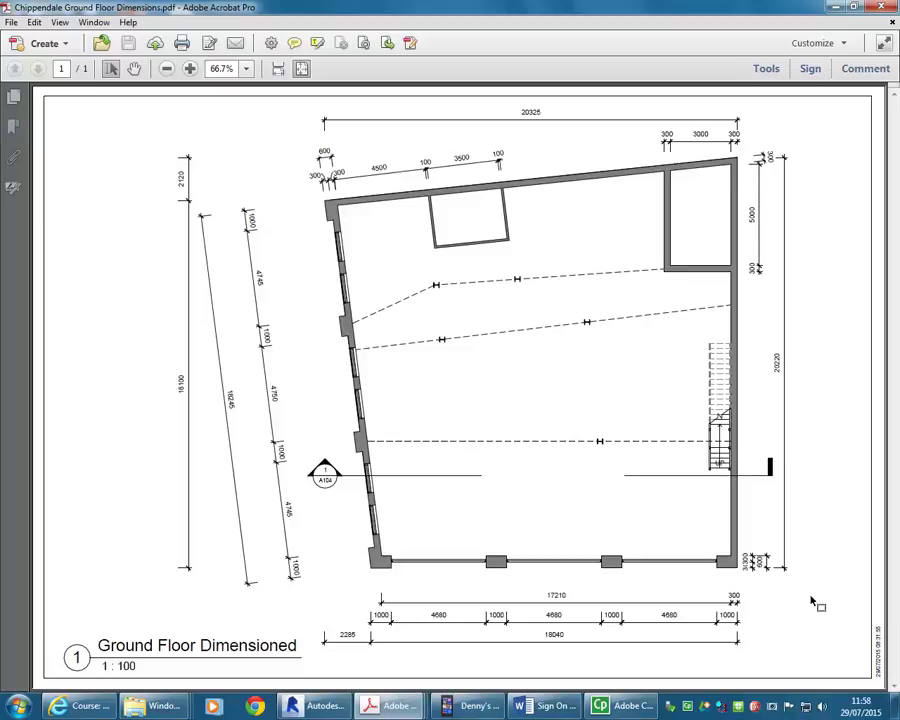
left_click(836, 7)
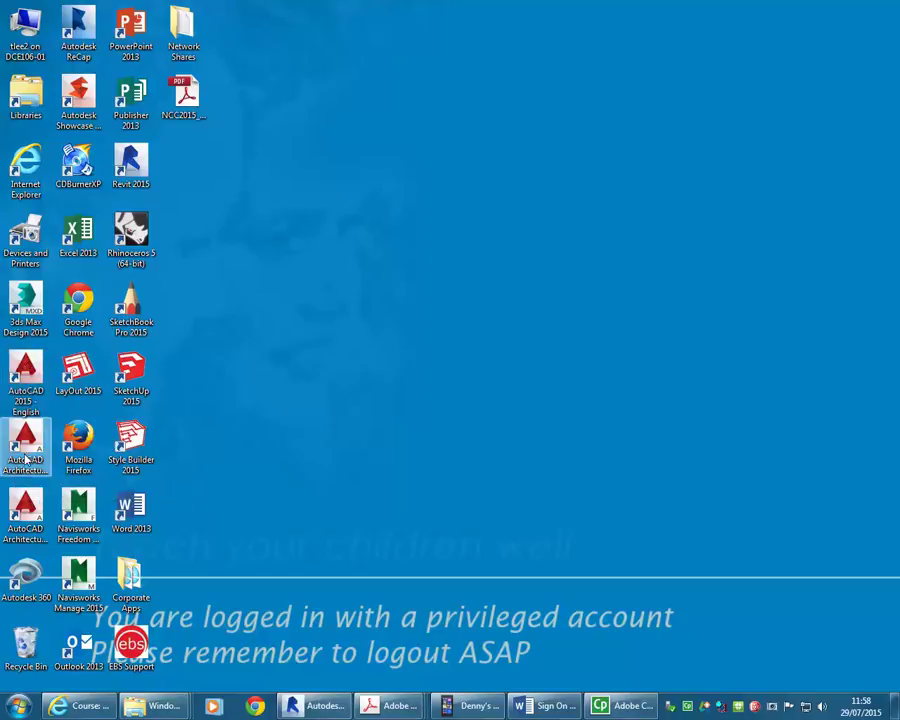
- Launch AutoCAD 2015 and begin a new drawing from the acadiso.dwt template
double_click(27, 372)
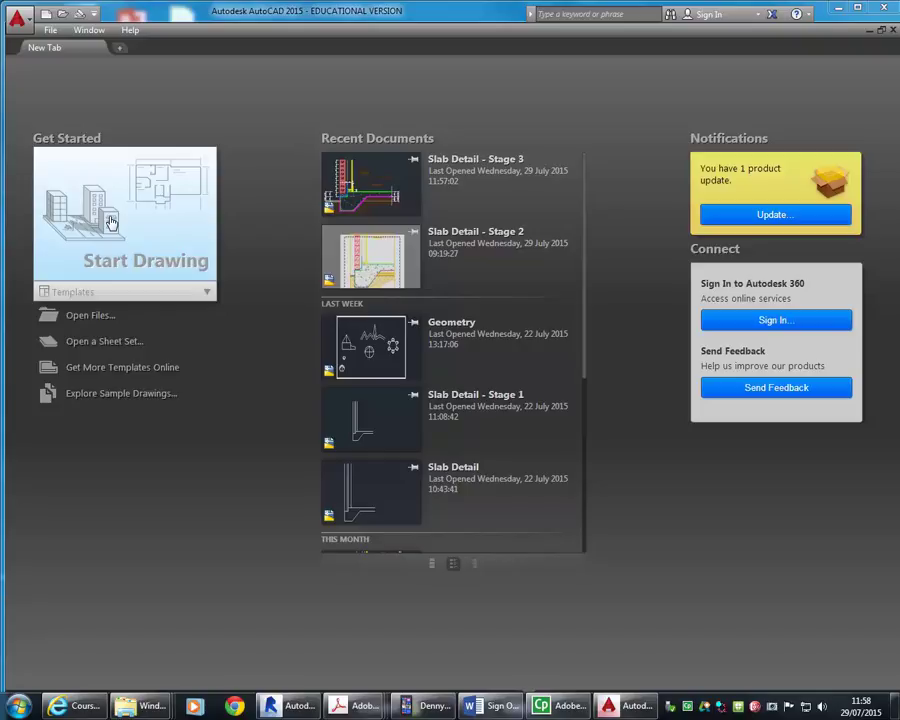
left_click(189, 301)
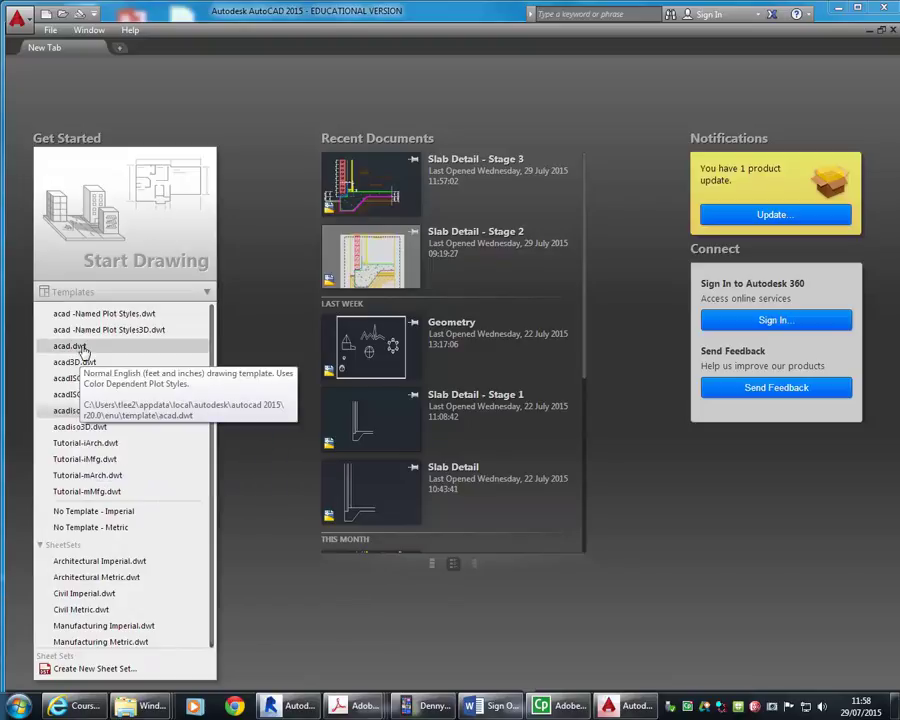
left_click(75, 412)
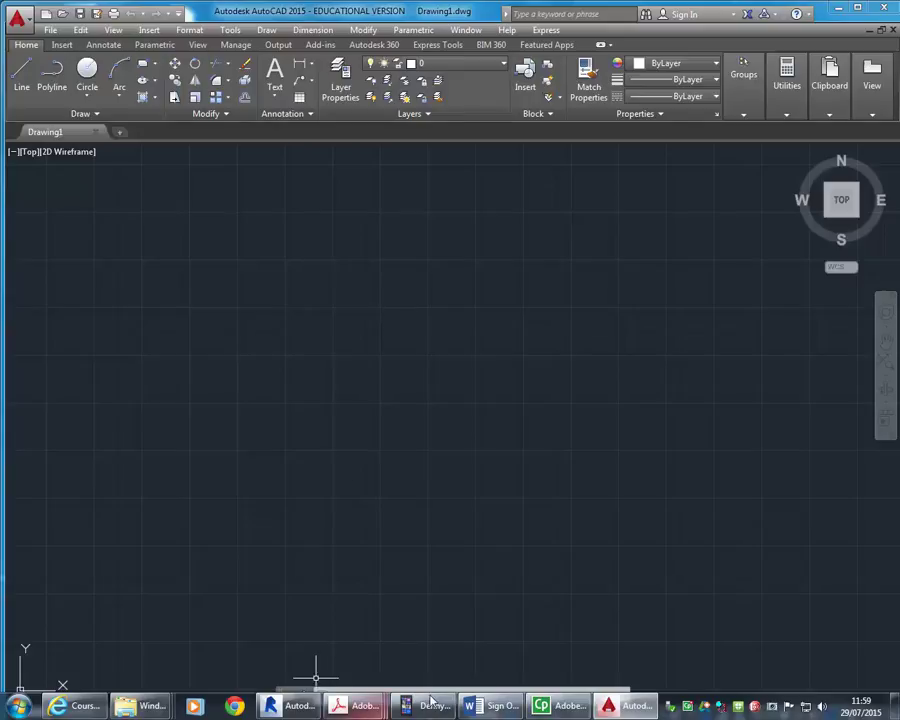
left_click(376, 706)
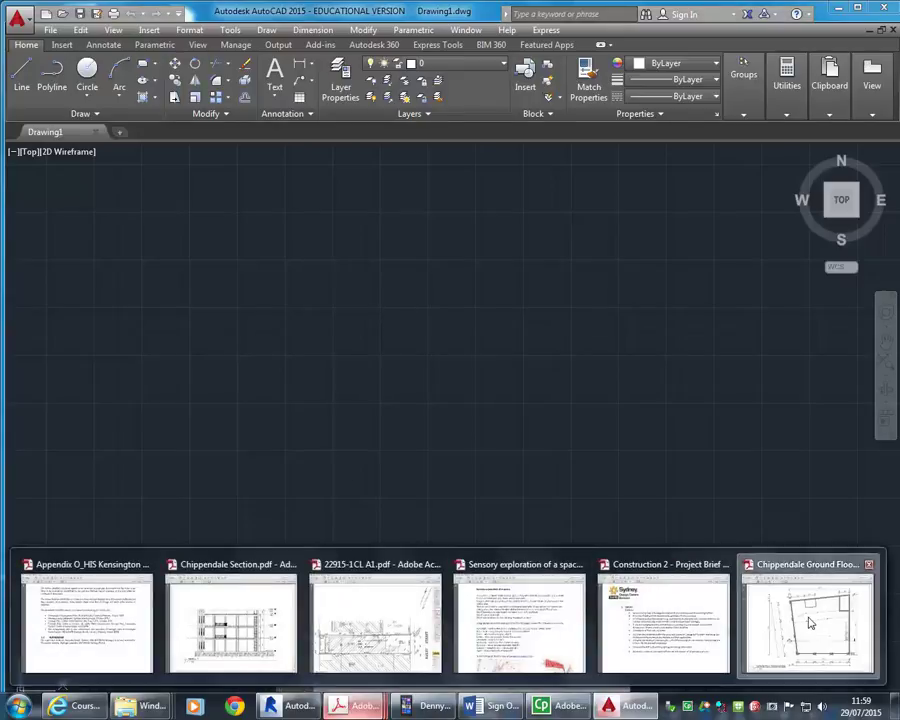
left_click(806, 622)
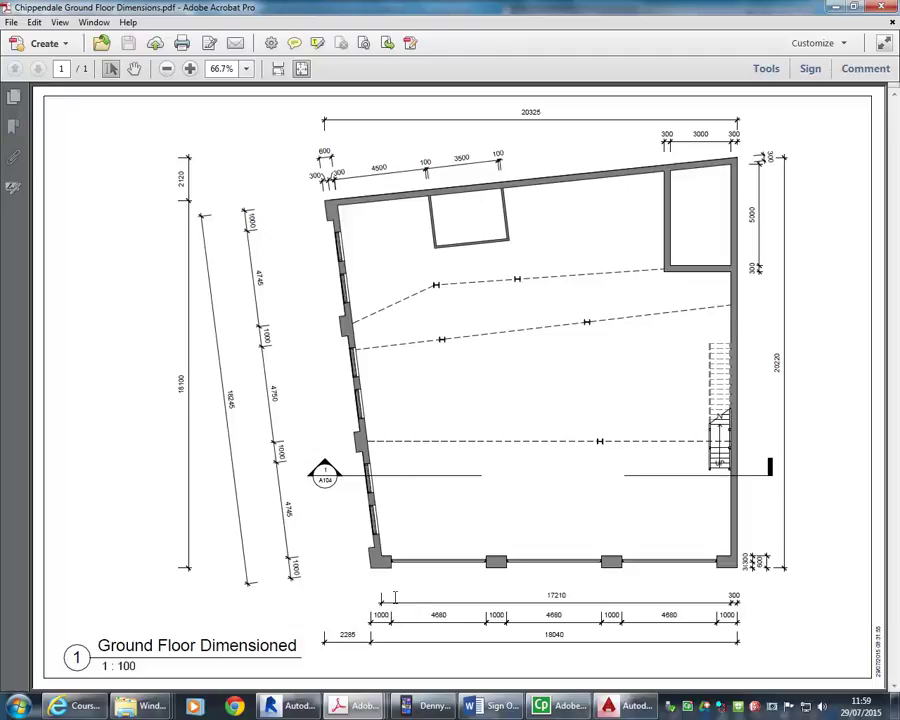
- Draw a RECTANG from corner 0,0 with width 42000 and height 29700
mouse_move(75, 660)
left_click(836, 7)
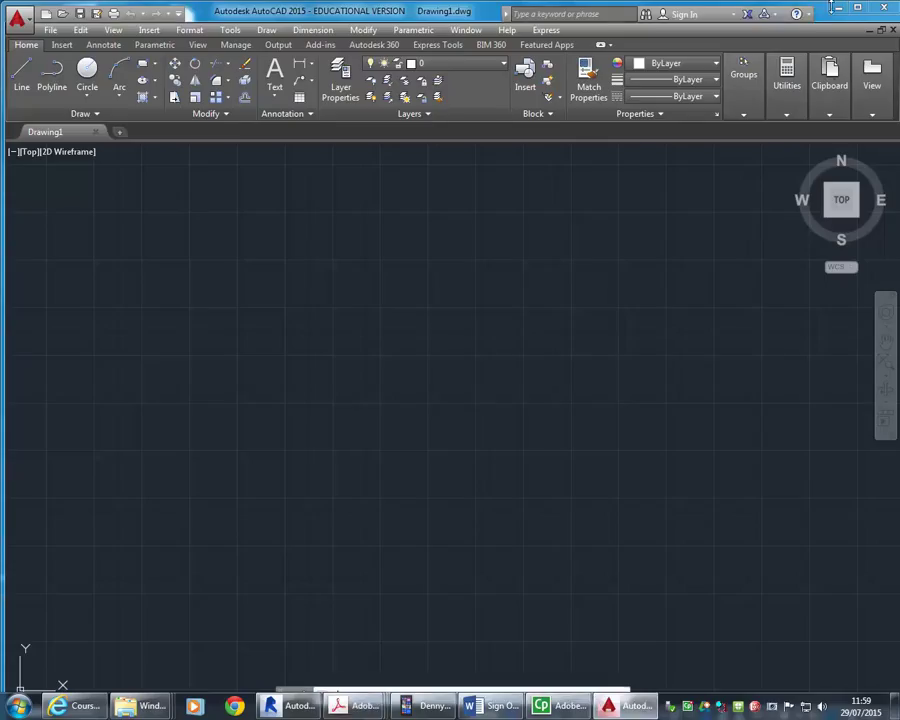
mouse_move(240, 498)
middle_mouse_down()
mouse_move(307, 450)
mouse_move(299, 464)
middle_mouse_up()
mouse_move(230, 541)
middle_mouse_down()
mouse_move(267, 466)
mouse_move(292, 446)
mouse_move(311, 450)
middle_mouse_up()
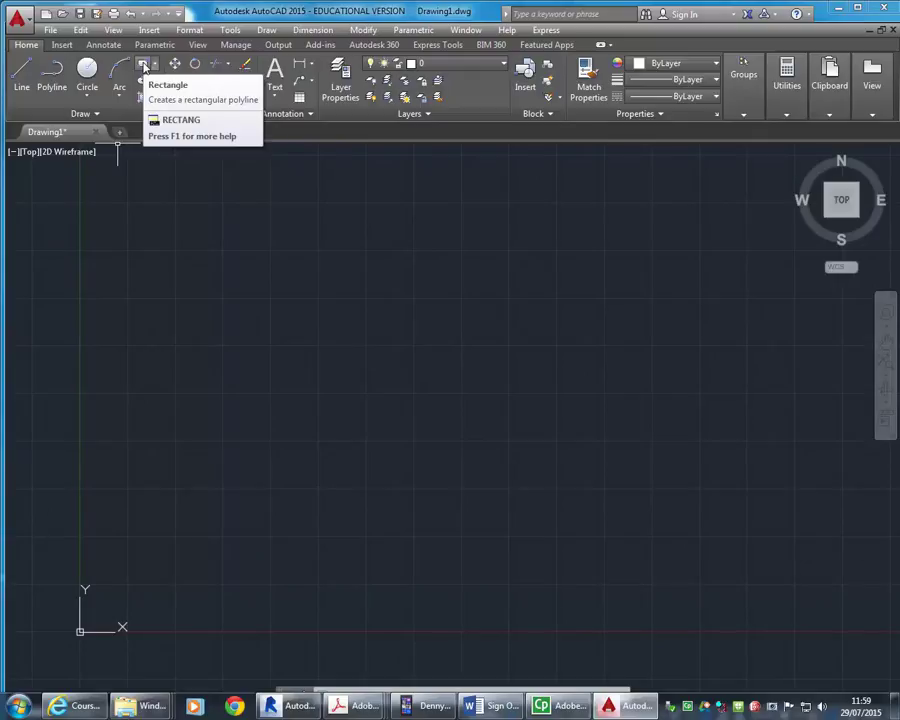
left_click(143, 66)
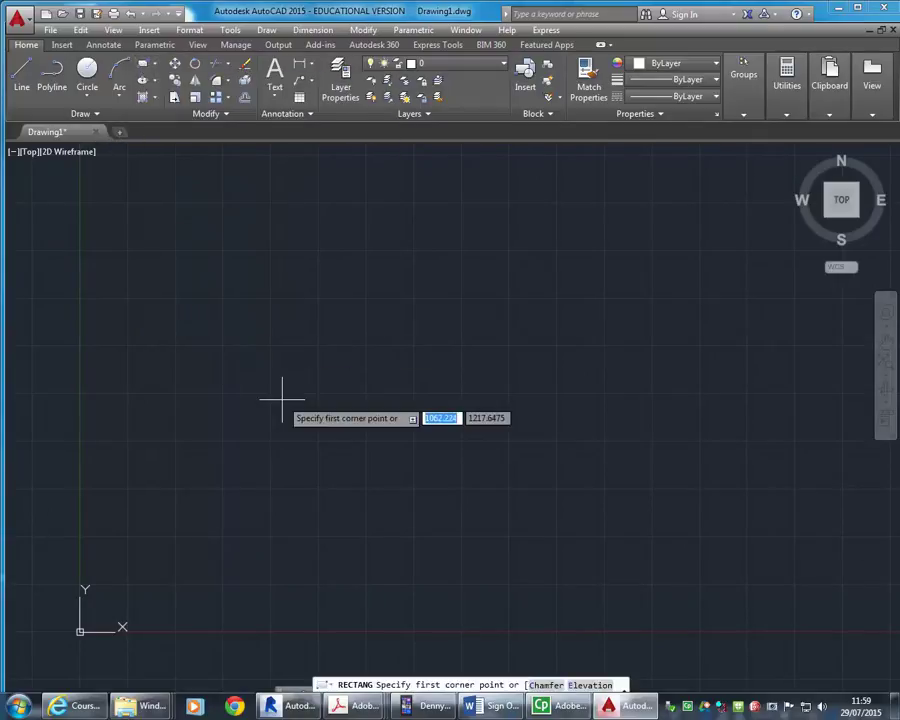
type("0,0")
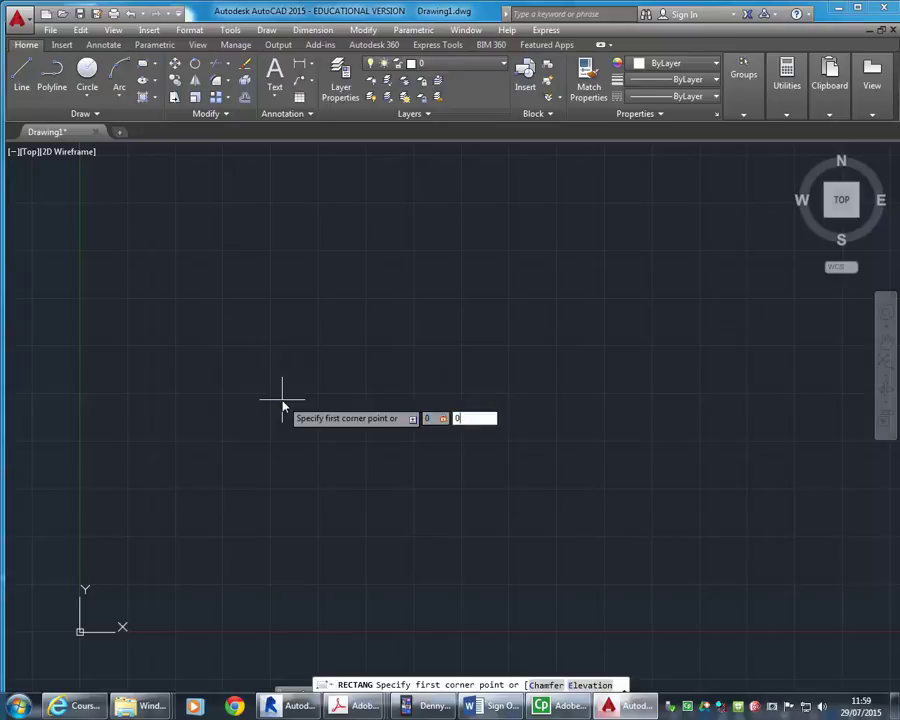
key("Return")
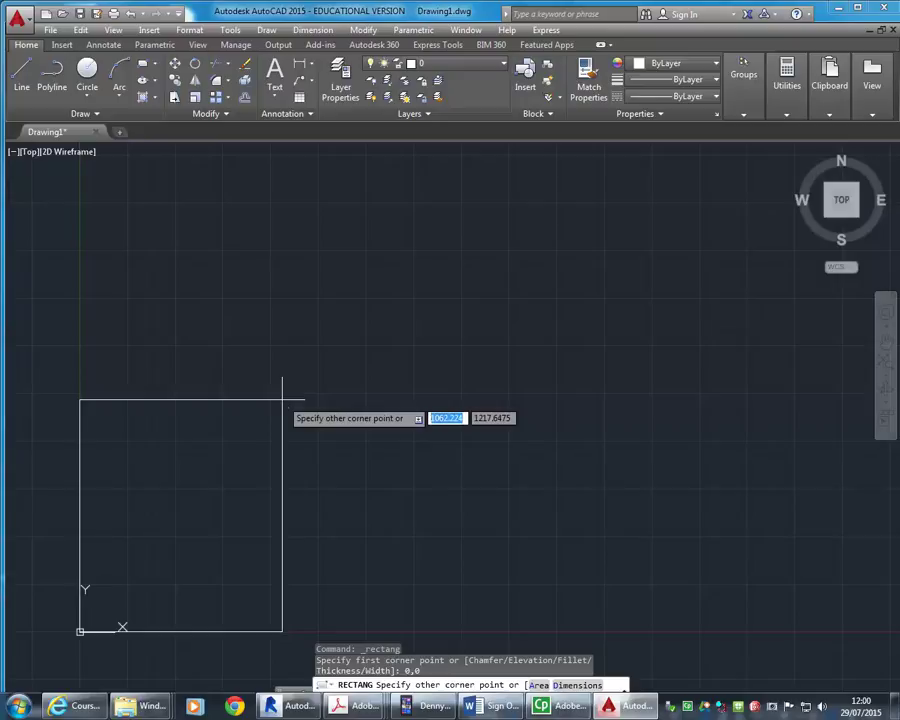
type("420")
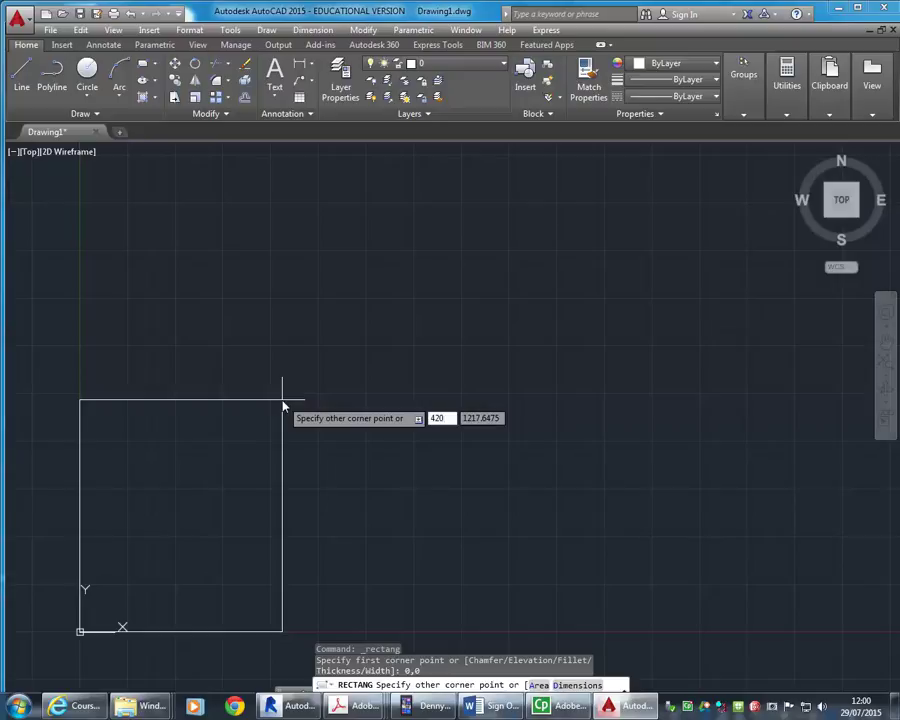
type("00")
key("Tab")
type("290")
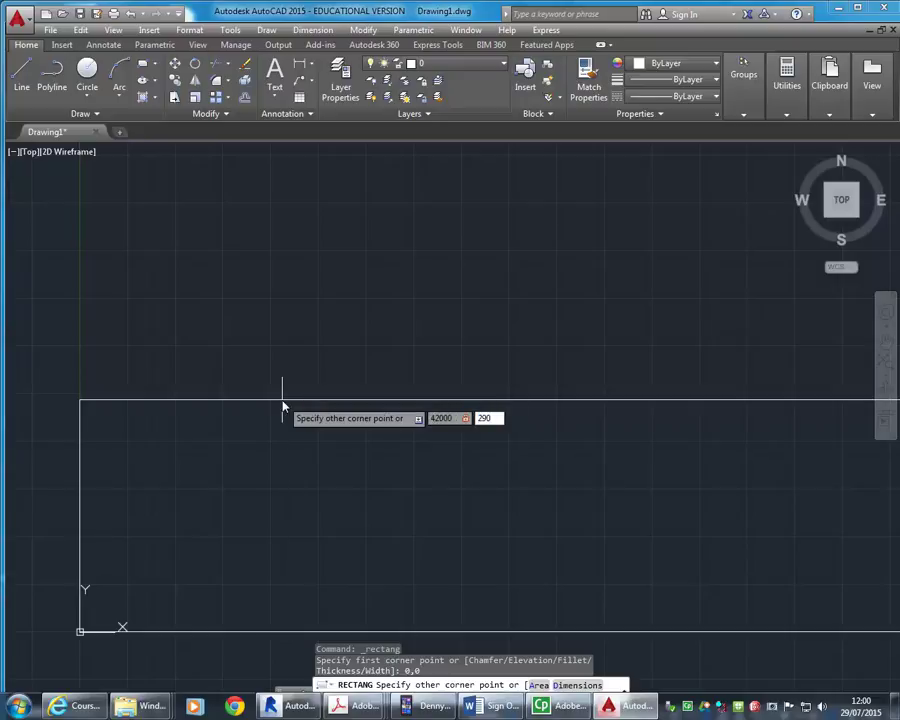
key("BackSpace")
type("700")
key("Return")
- Pan and zoom until the whole 42000 × 29700 rectangle fills the view
scroll(372, 374, "down", 6)
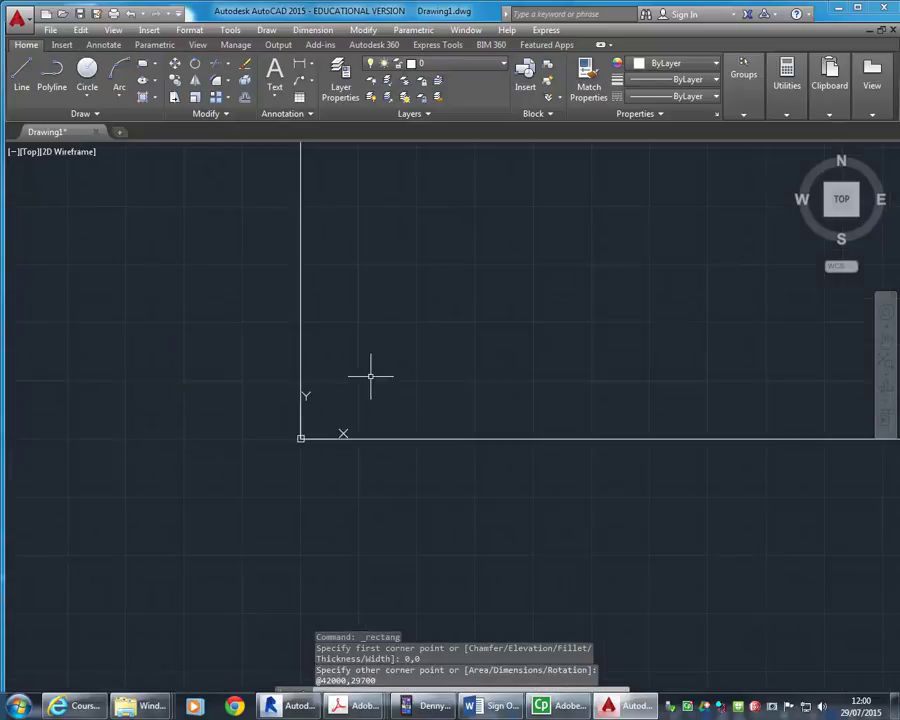
scroll(494, 313, "up", 3)
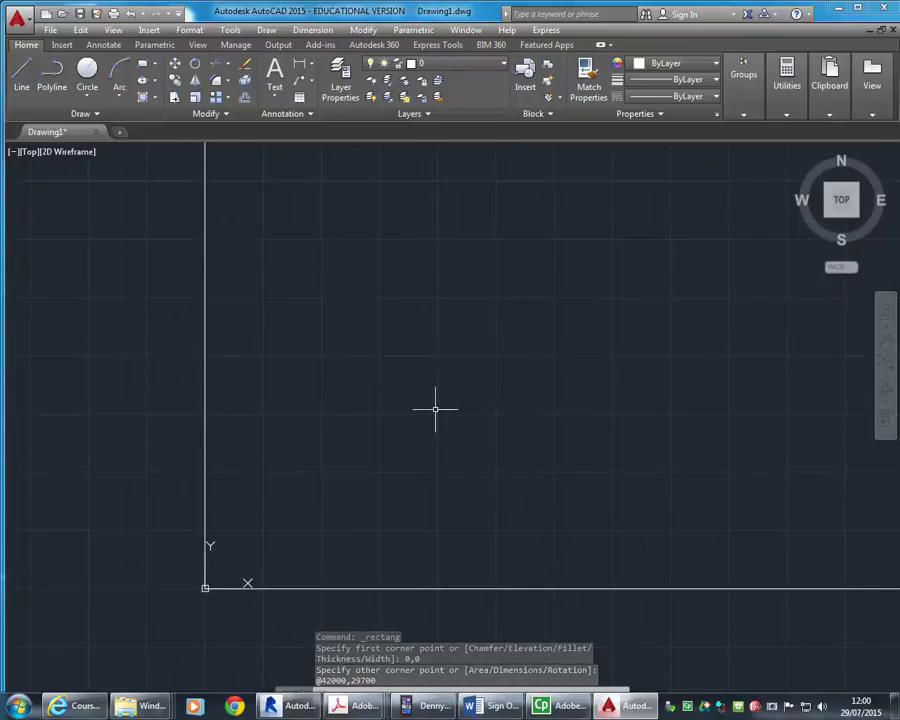
scroll(436, 408, "up", 2)
mouse_move(459, 400)
middle_mouse_down()
mouse_move(452, 322)
mouse_move(488, 352)
mouse_move(483, 359)
mouse_move(500, 362)
mouse_move(488, 364)
mouse_move(482, 414)
middle_mouse_up()
scroll(488, 364, "down", 2)
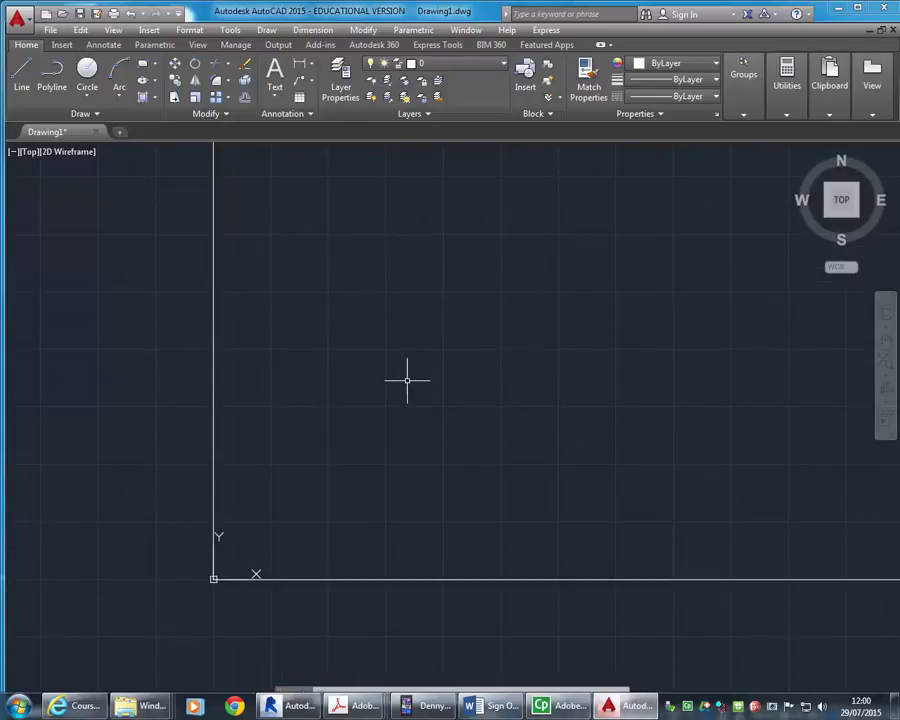
middle_click(445, 384)
middle_click(445, 384)
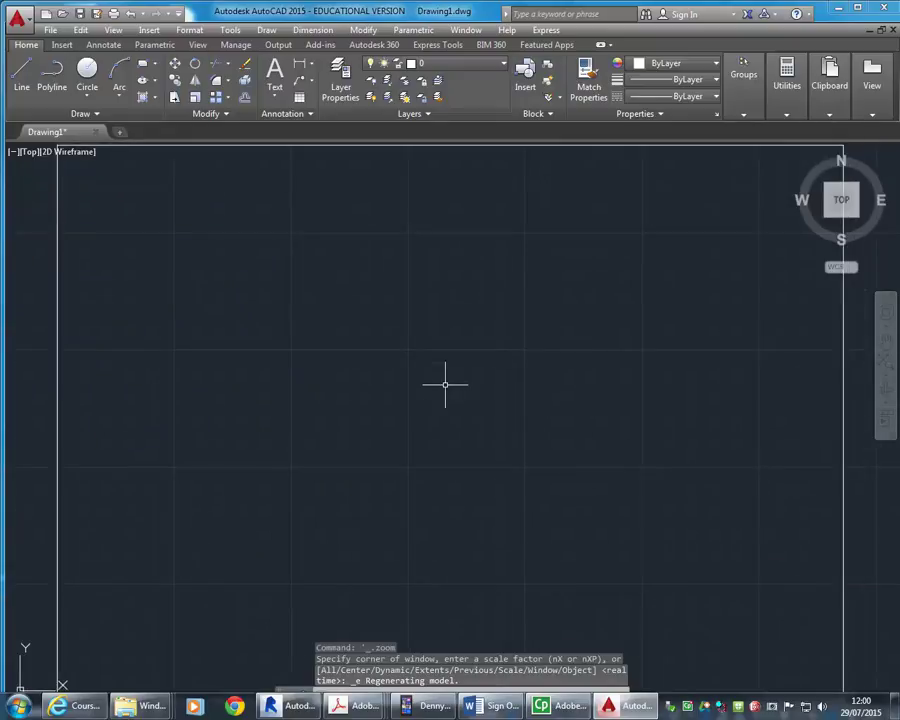
middle_click_drag(444, 380, 445, 372)
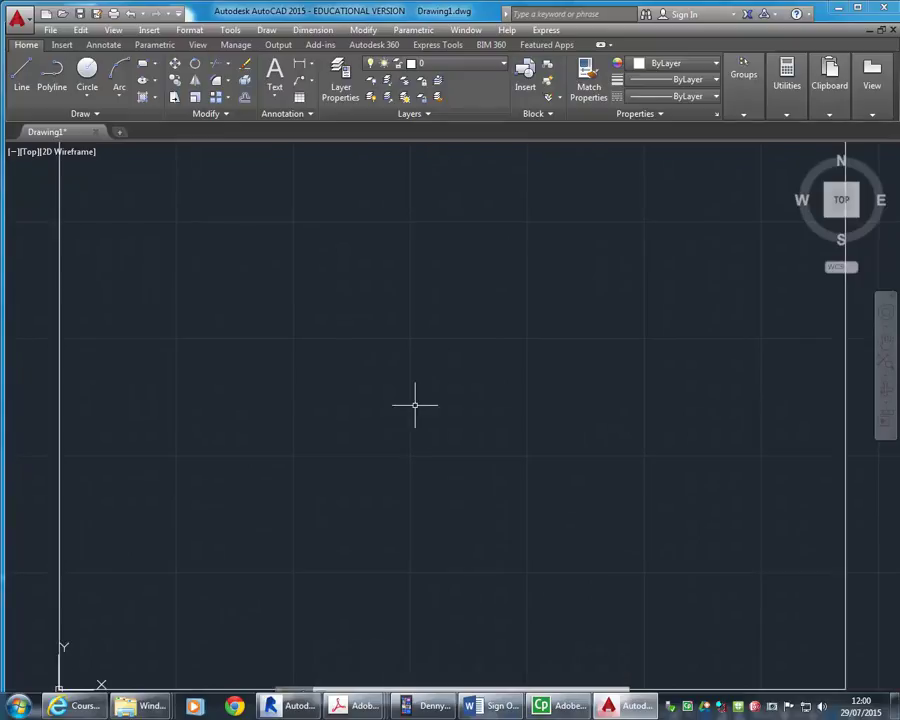
scroll(414, 430, "down", 2)
scroll(406, 427, "up", 1)
scroll(406, 424, "down", 1)
scroll(406, 424, "up", 1)
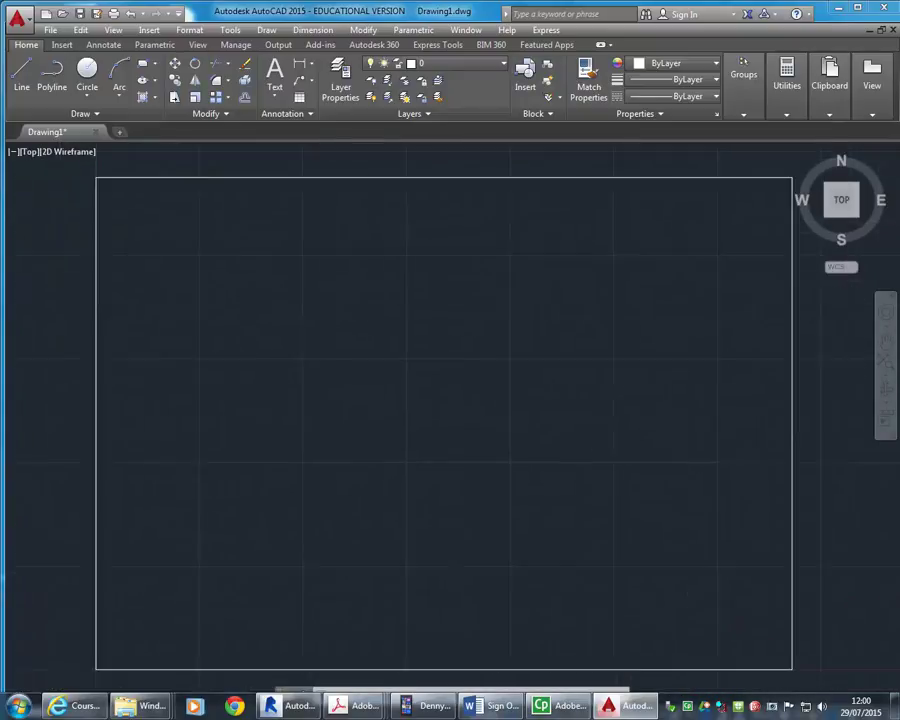
middle_click(406, 427)
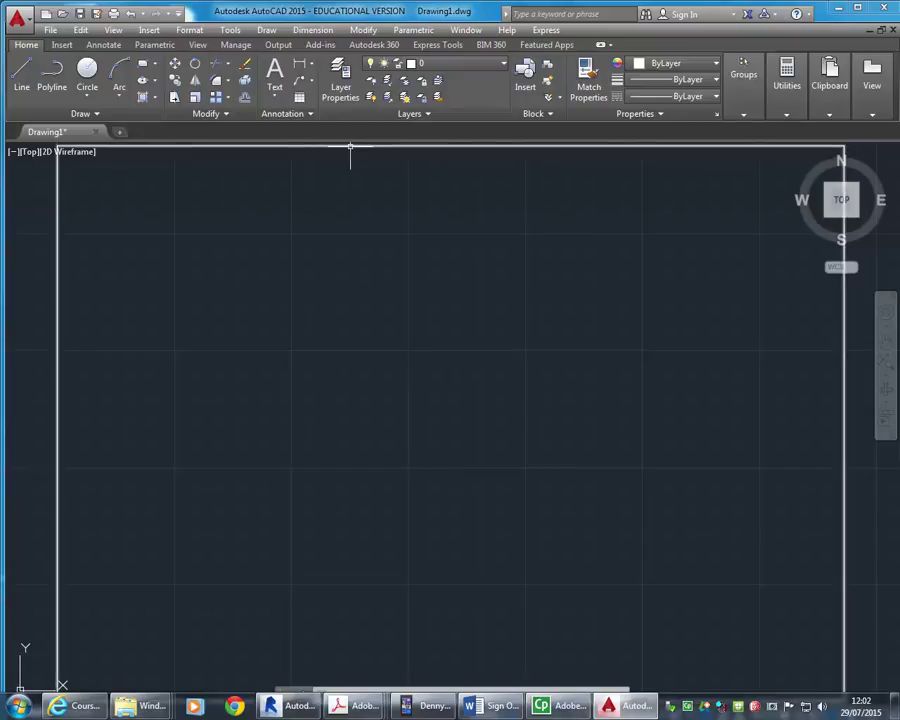
mouse_move(350, 147)
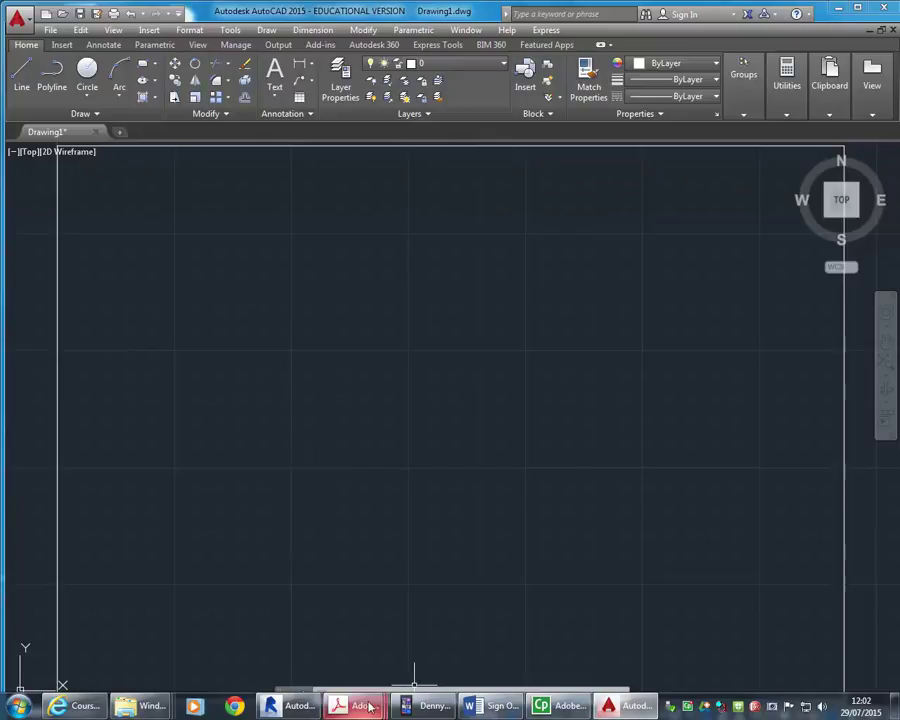
left_click(808, 618)
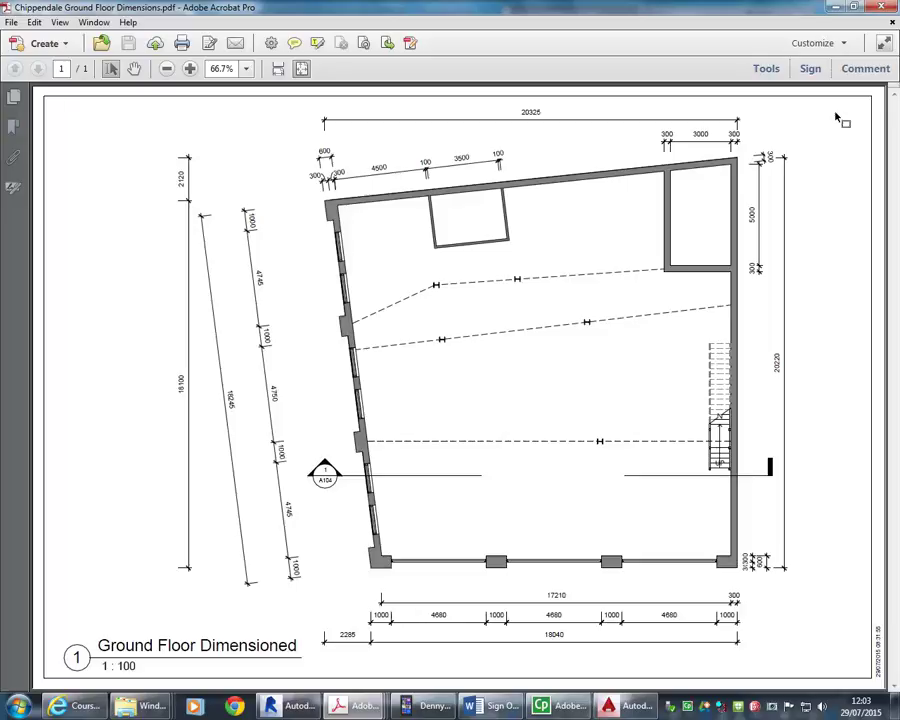
- With Ortho on, draw the right-hand vertical wall line inside the sheet rectangle
left_click(836, 7)
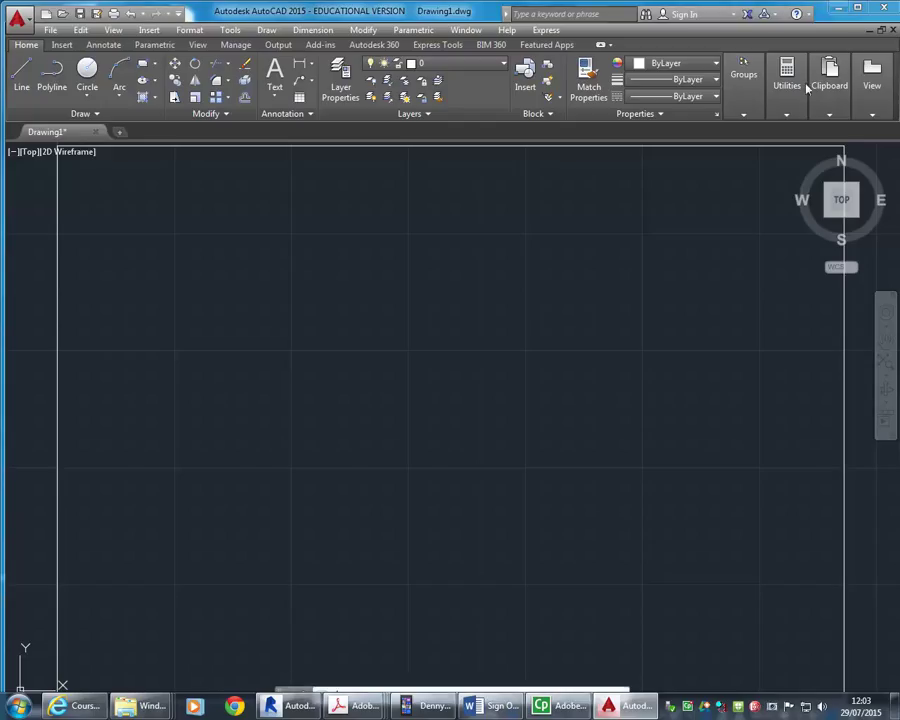
scroll(516, 390, "down", 2)
middle_click_drag(514, 368, 487, 401)
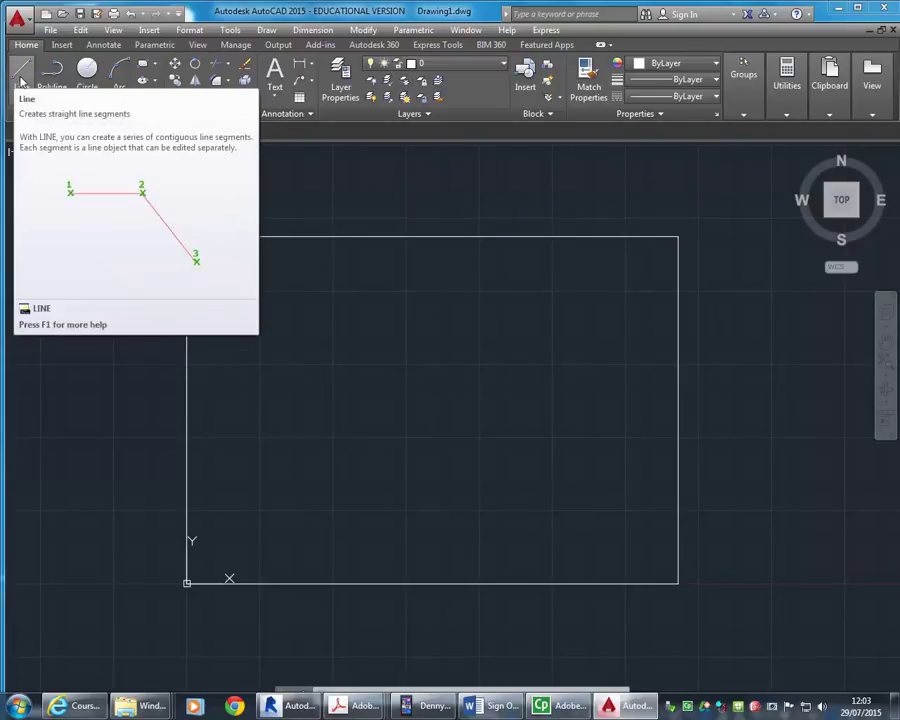
left_click(20, 76)
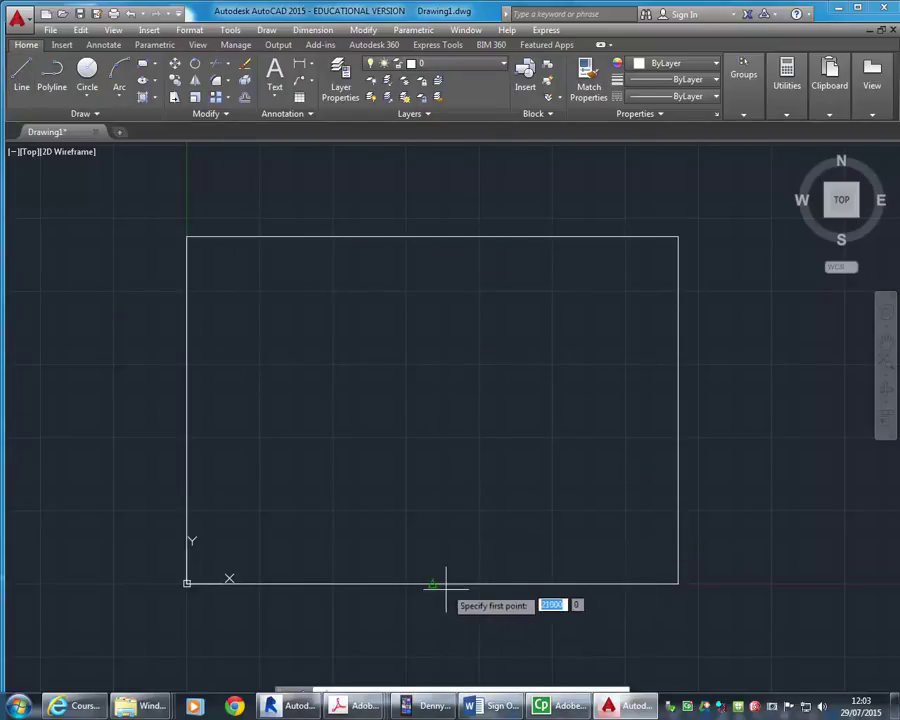
left_click(551, 530)
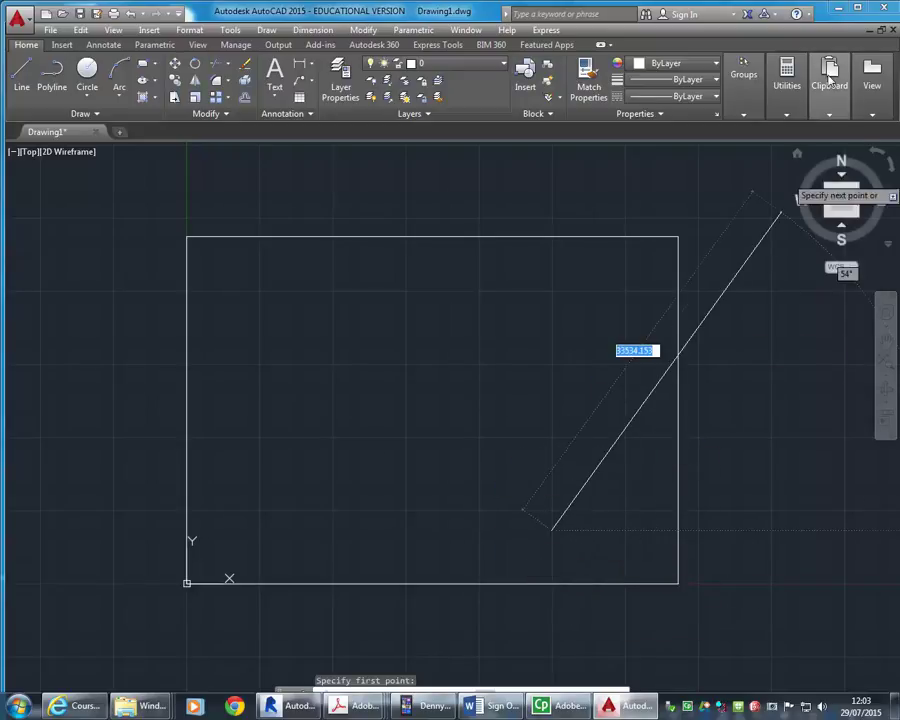
left_click(857, 10)
key("Escape")
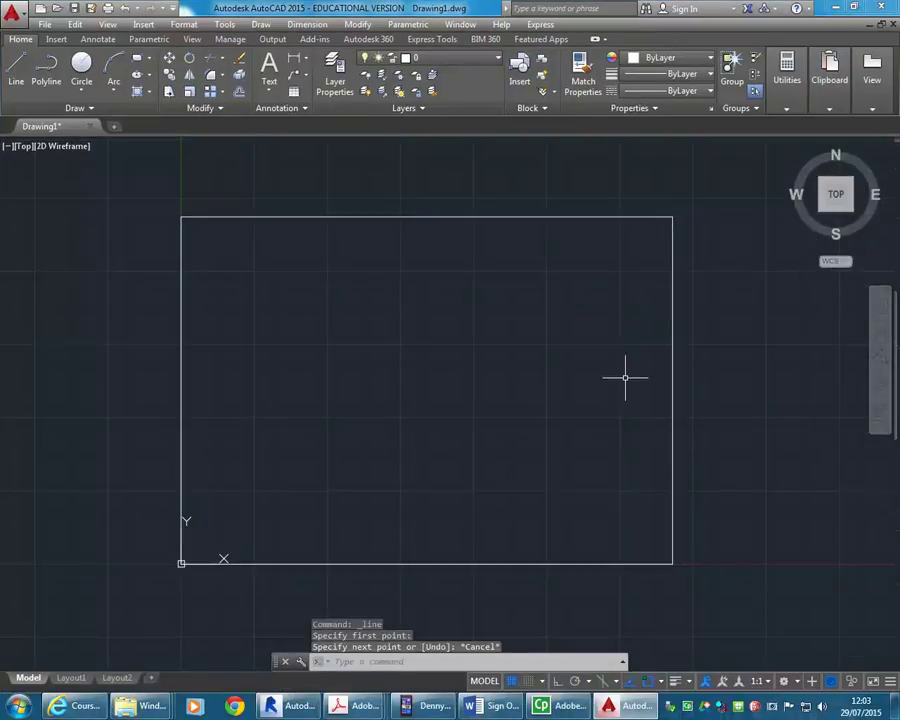
left_click(17, 80)
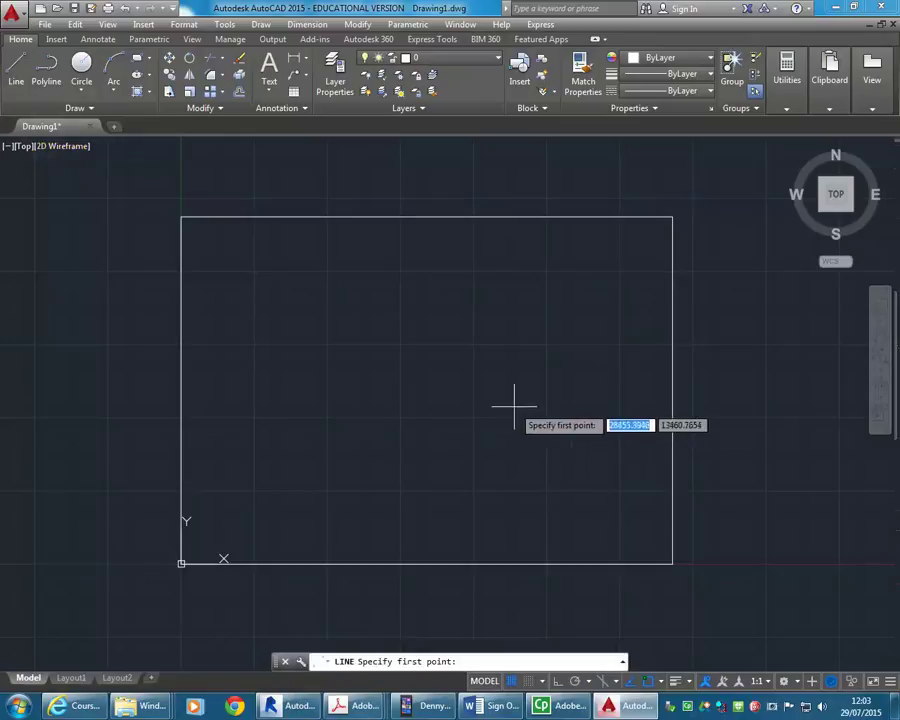
left_click(554, 489)
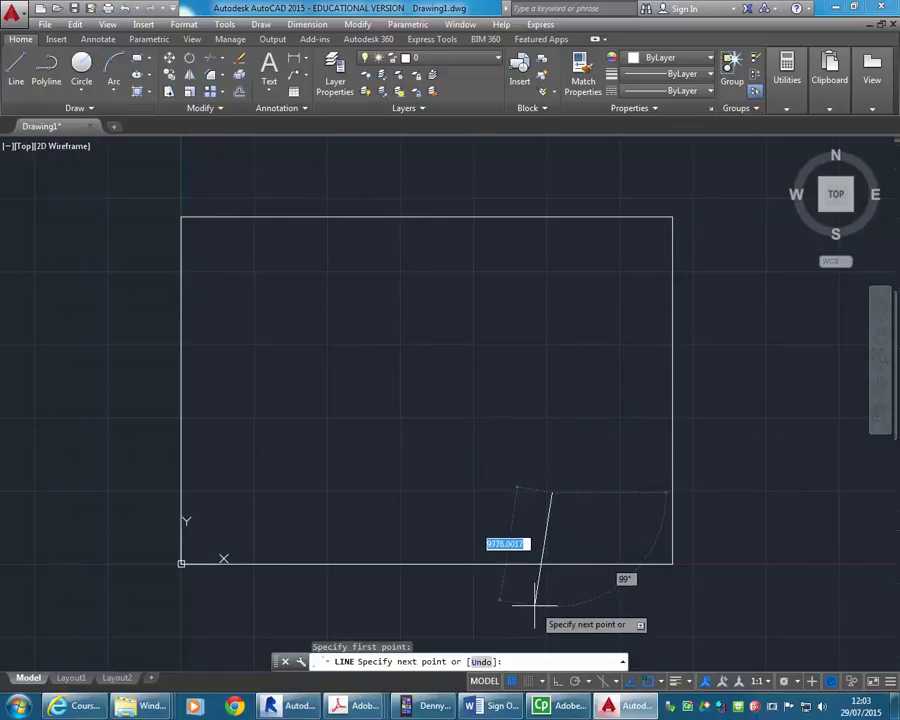
left_click(557, 682)
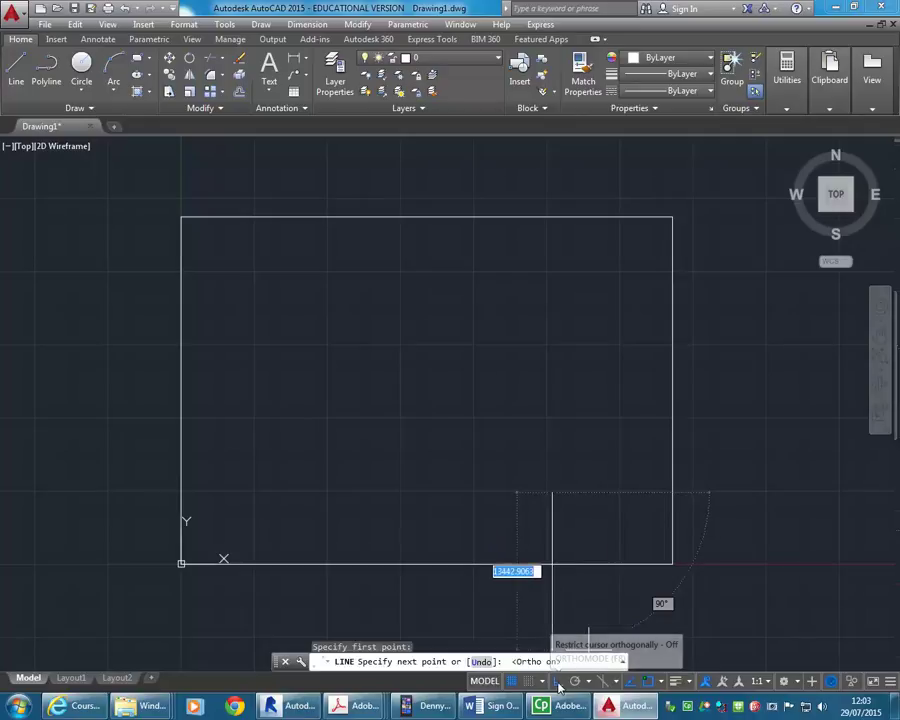
left_click(561, 235)
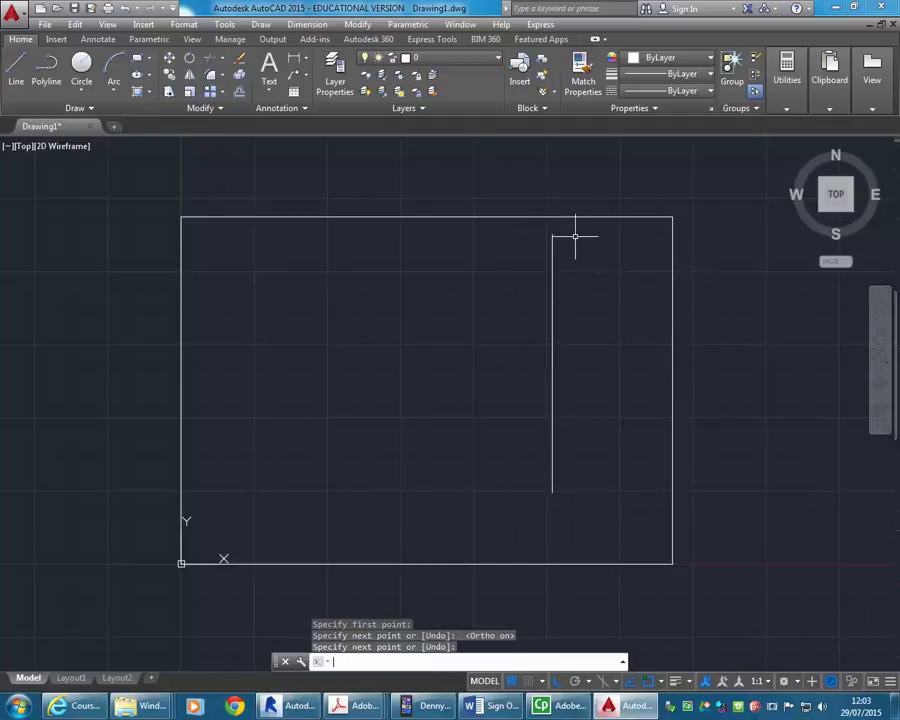
key("Return")
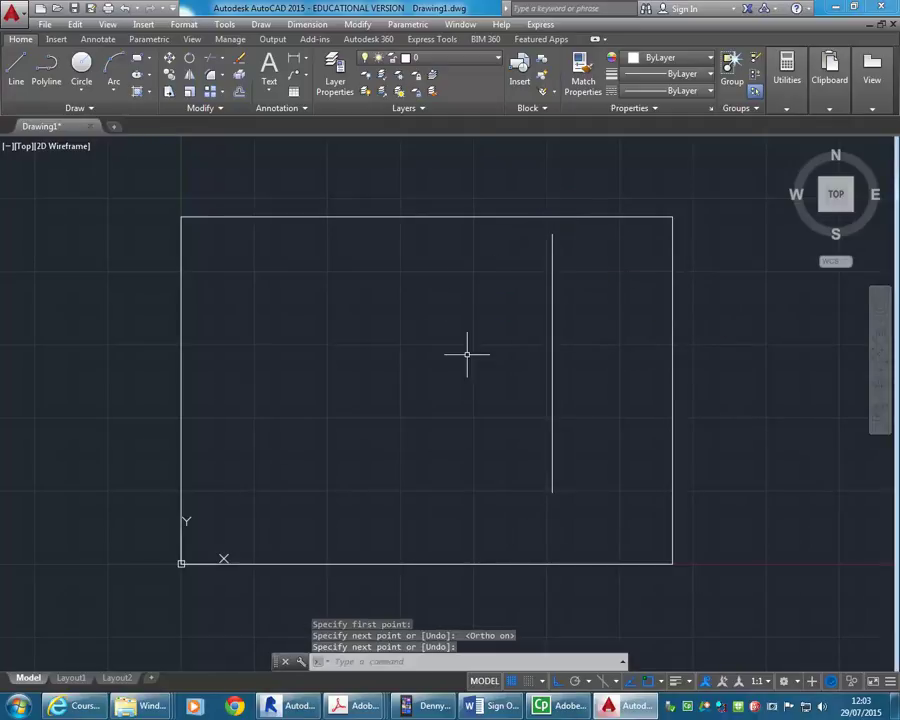
- Draw a horizontal line leftward from the vertical line's bottom endpoint
key("Return")
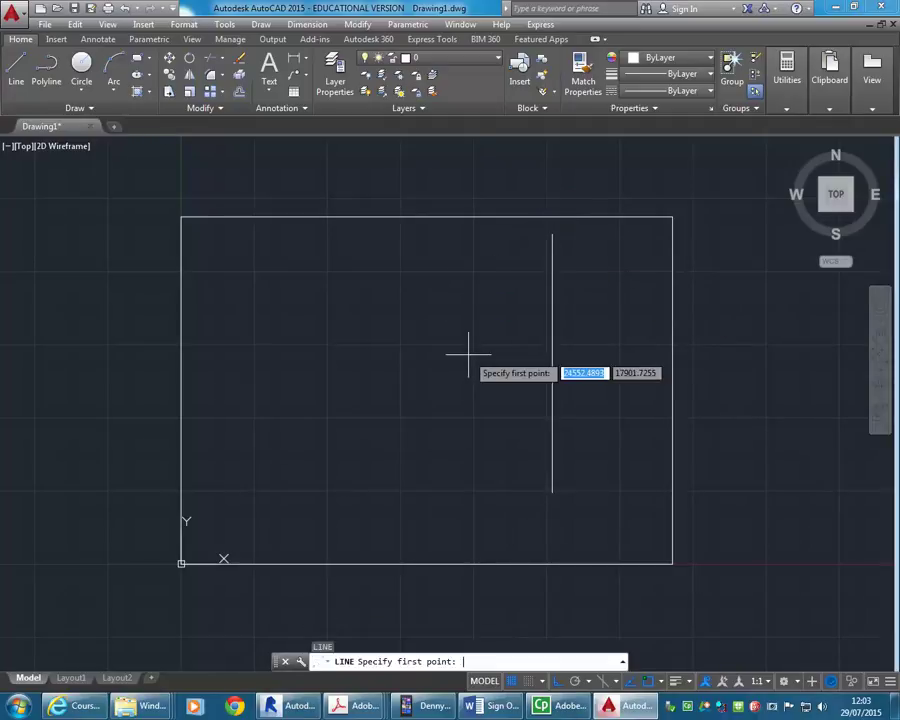
left_click(552, 492)
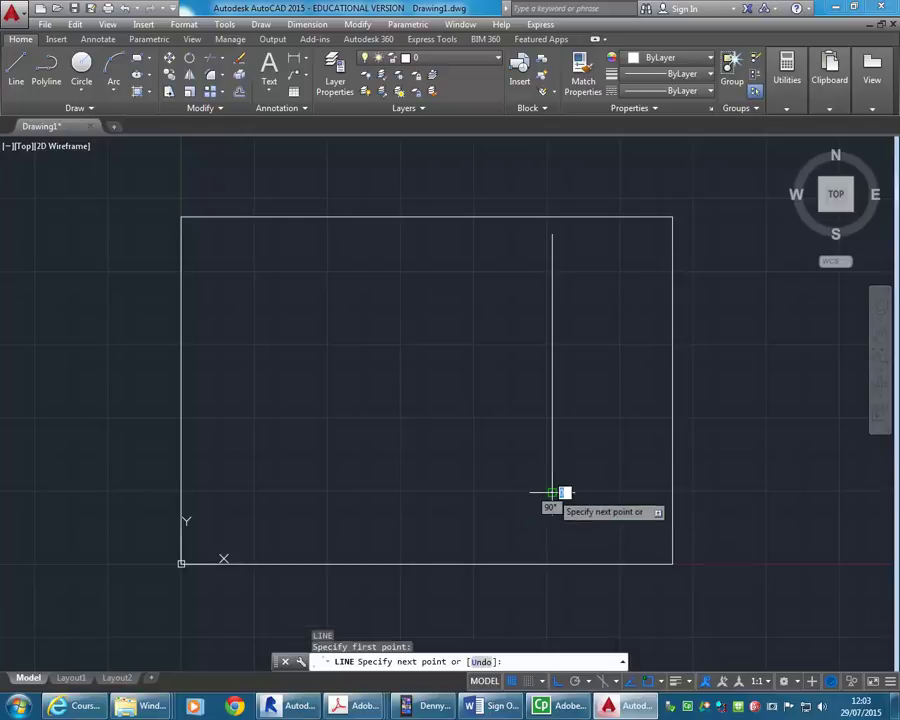
left_click(328, 482)
key("Return")
middle_click_drag(440, 412, 443, 433)
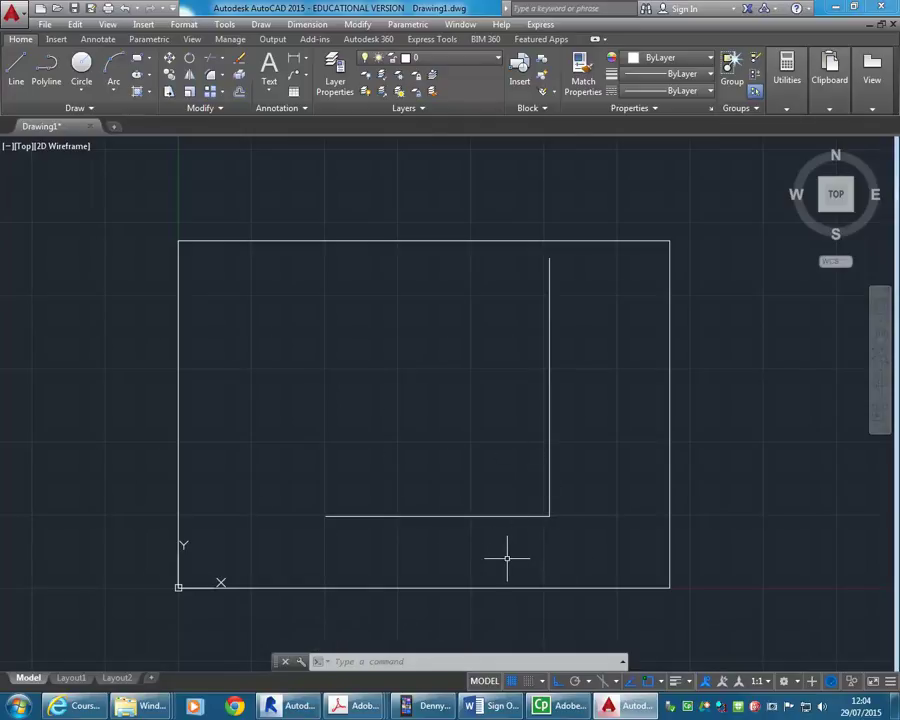
left_click(360, 706)
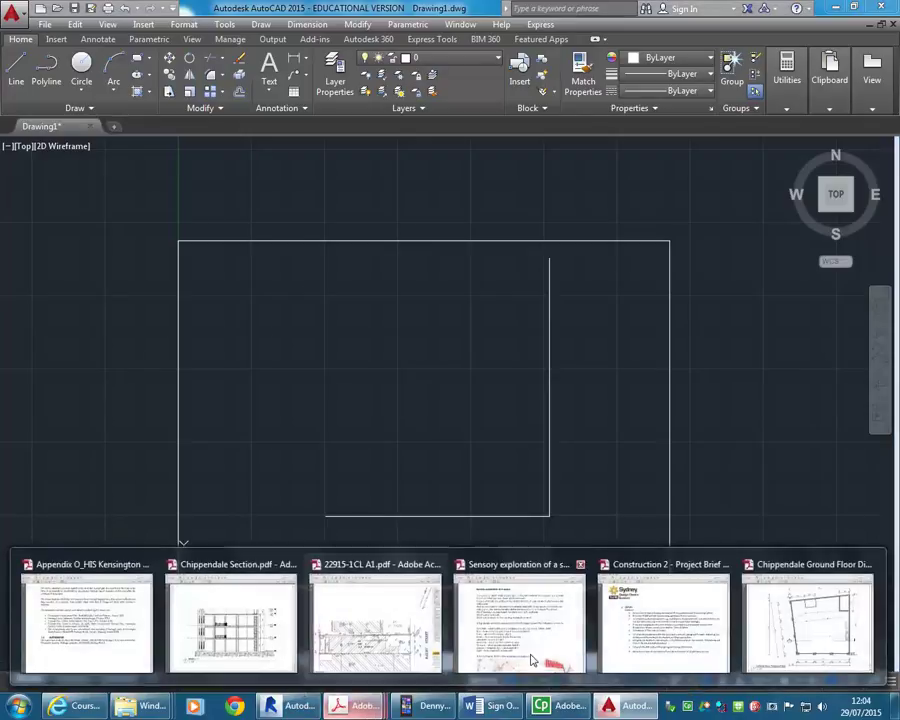
left_click(805, 620)
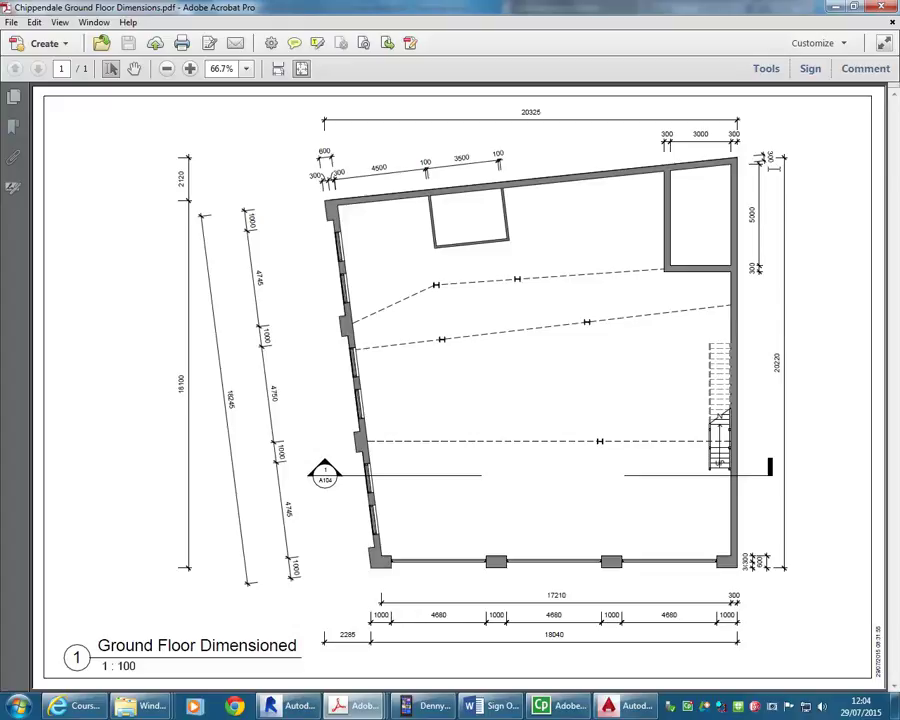
left_click(834, 8)
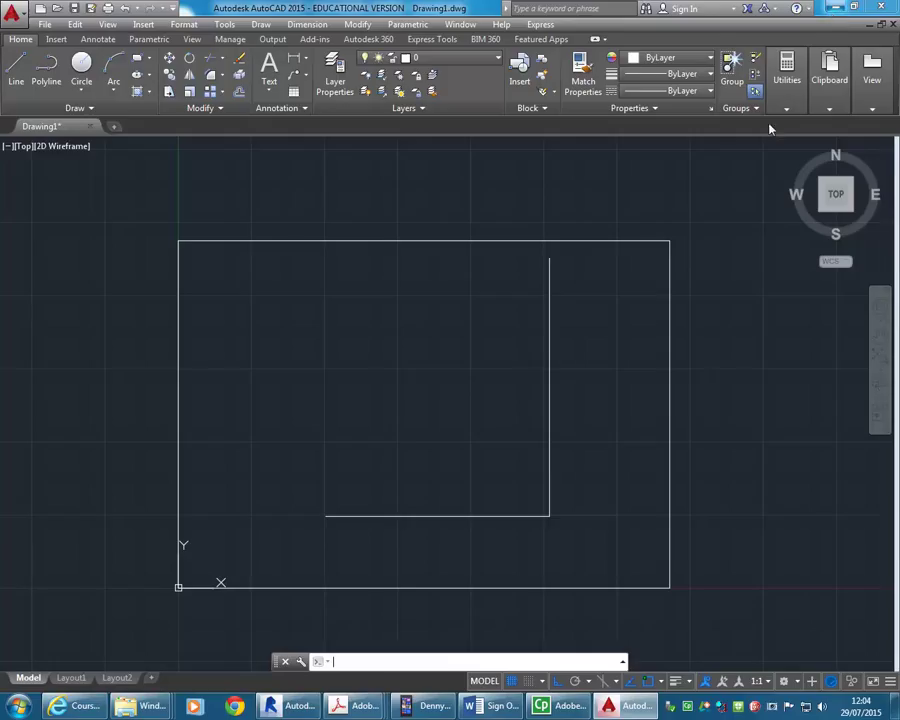
left_click(240, 93)
- Offset the bottom line 20220 upward to create the top wall line
type("20")
type("0")
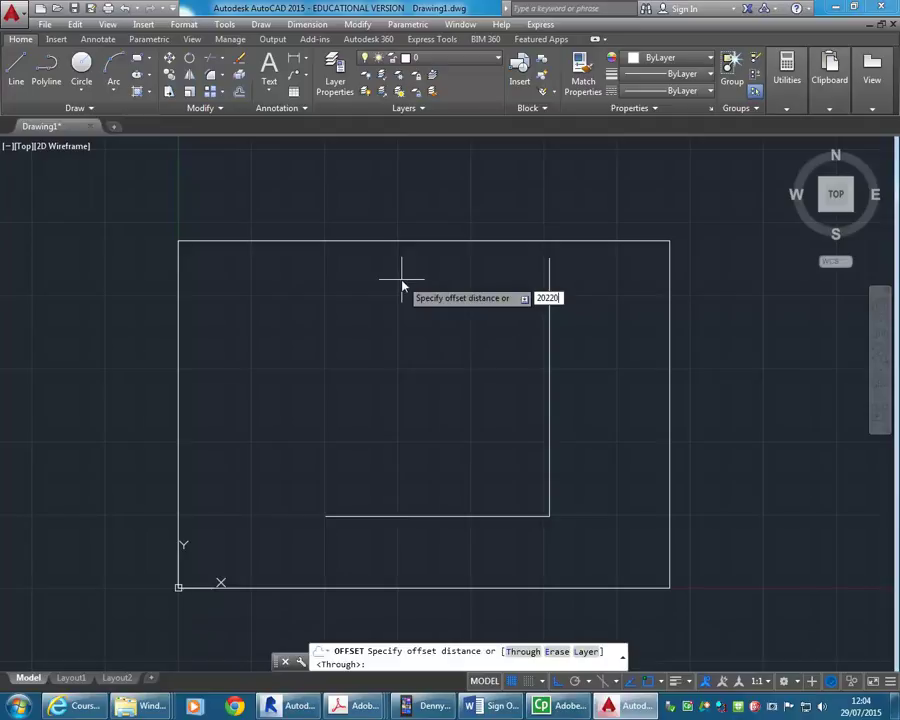
key("Return")
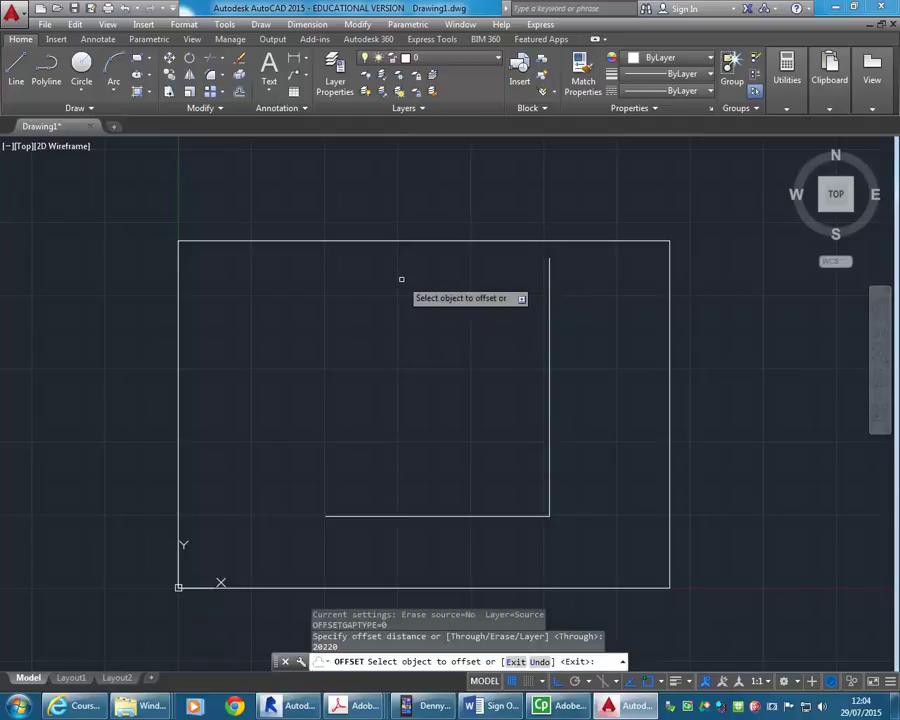
left_click(460, 516)
left_click(476, 338)
right_click(474, 340)
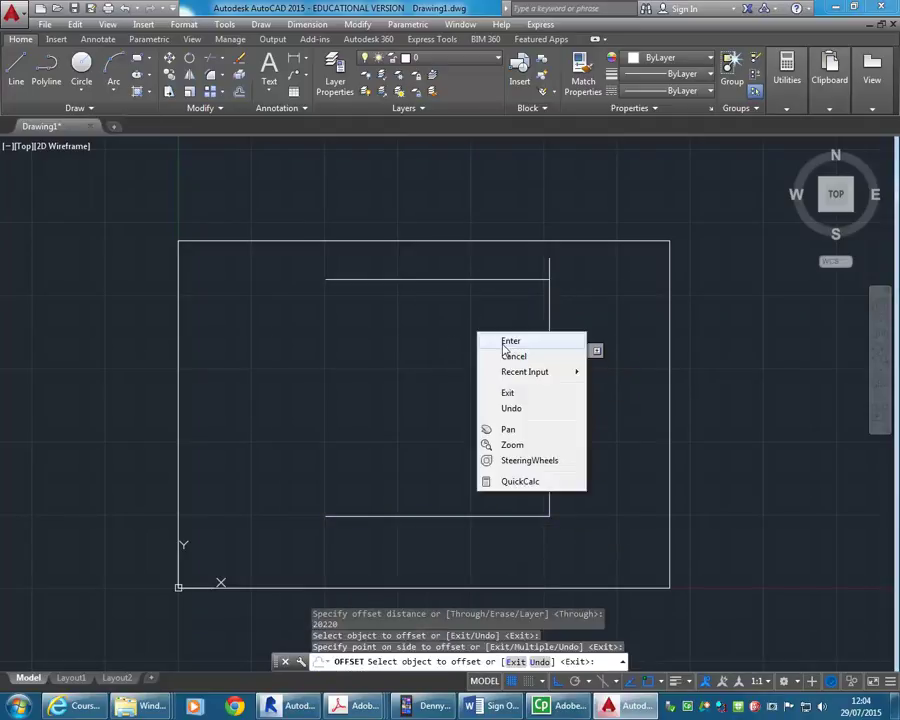
left_click(500, 342)
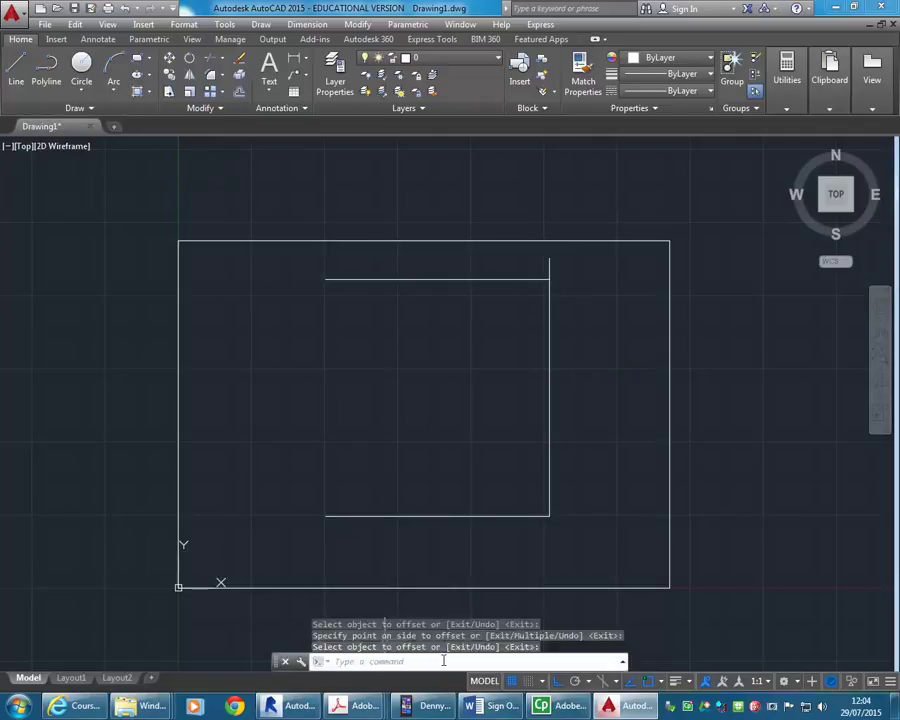
mouse_move(358, 706)
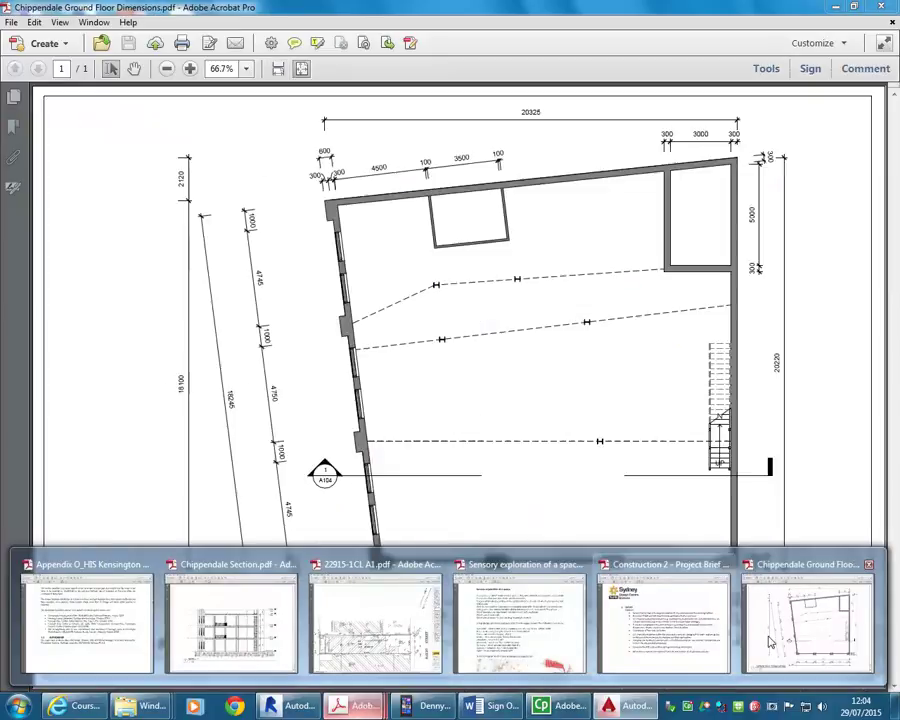
left_click(808, 618)
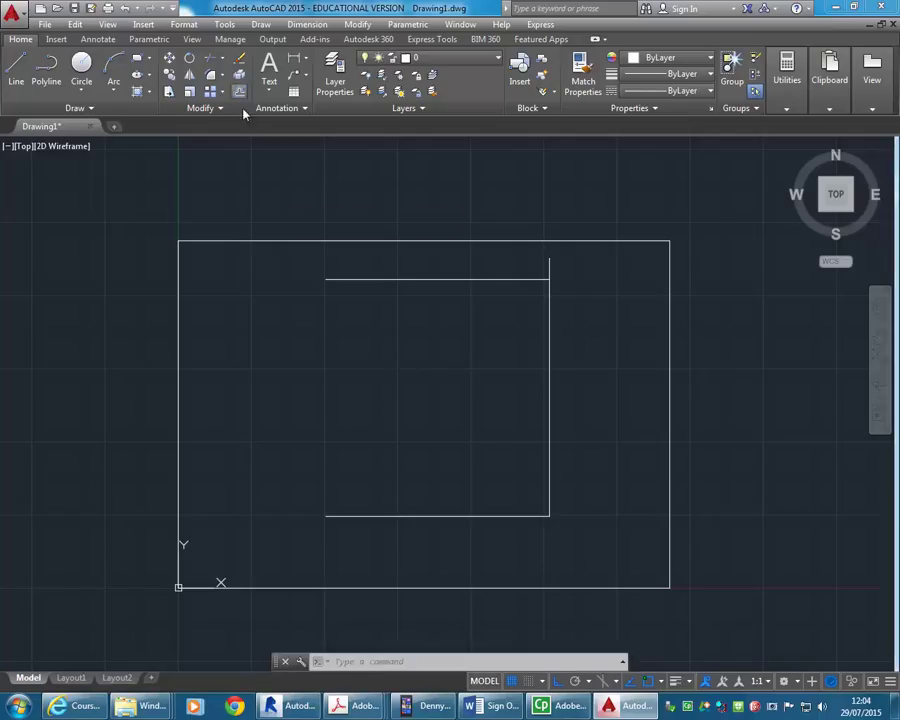
- Offset the right vertical wall line 18040 to the left to form the left wall
left_click(239, 91)
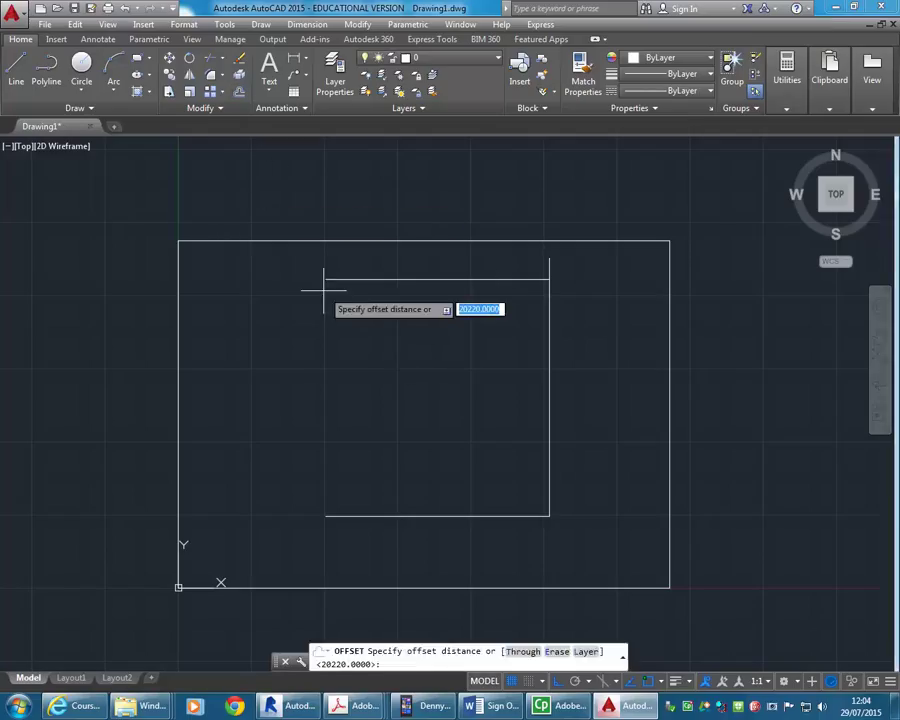
type("18")
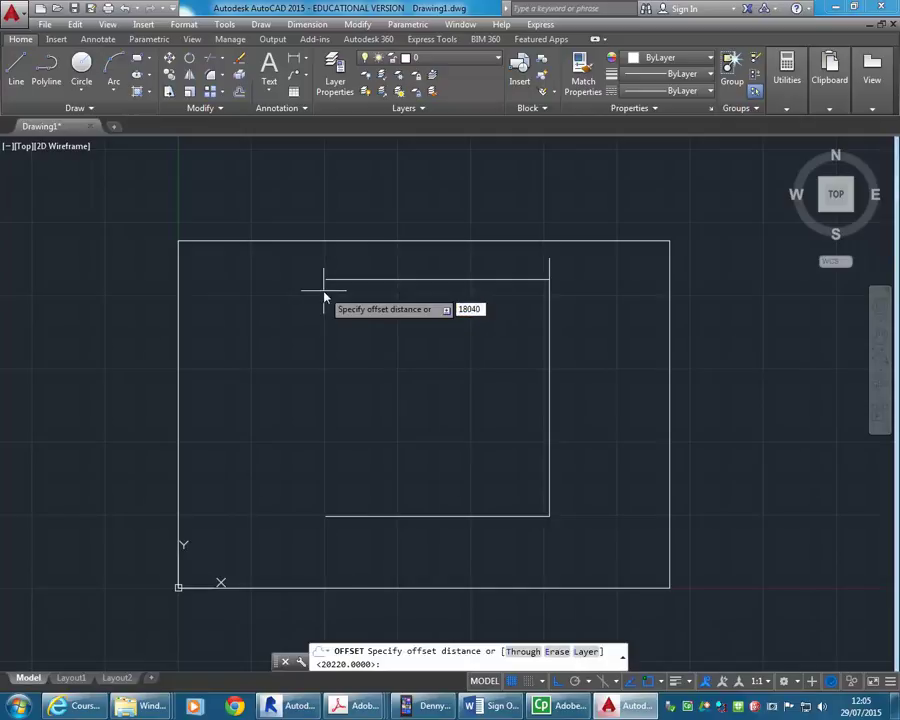
type("040")
key("Return")
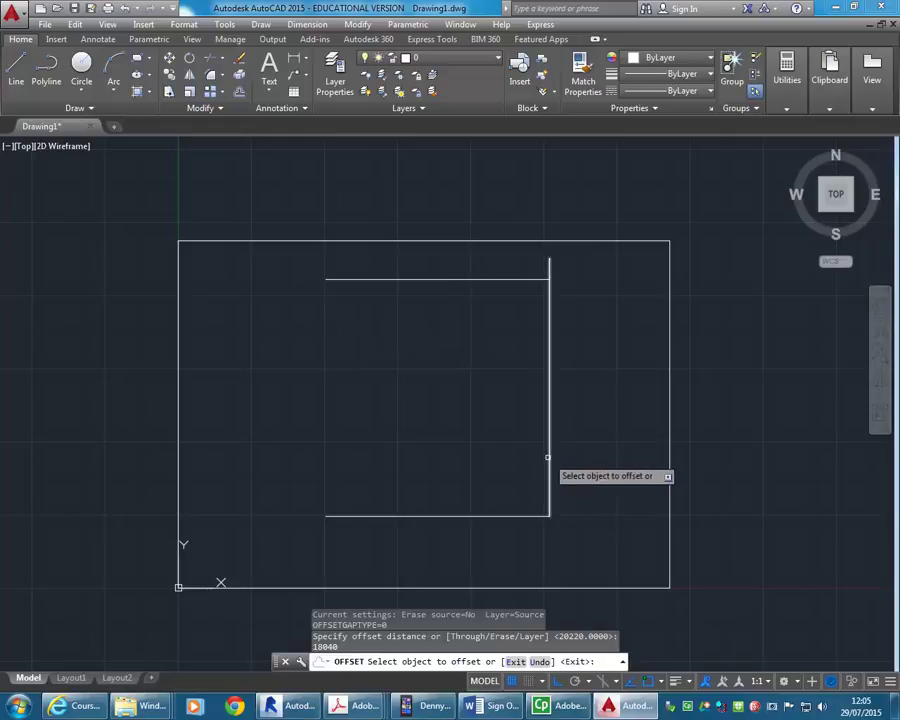
left_click(548, 457)
left_click(388, 446)
right_click(400, 412)
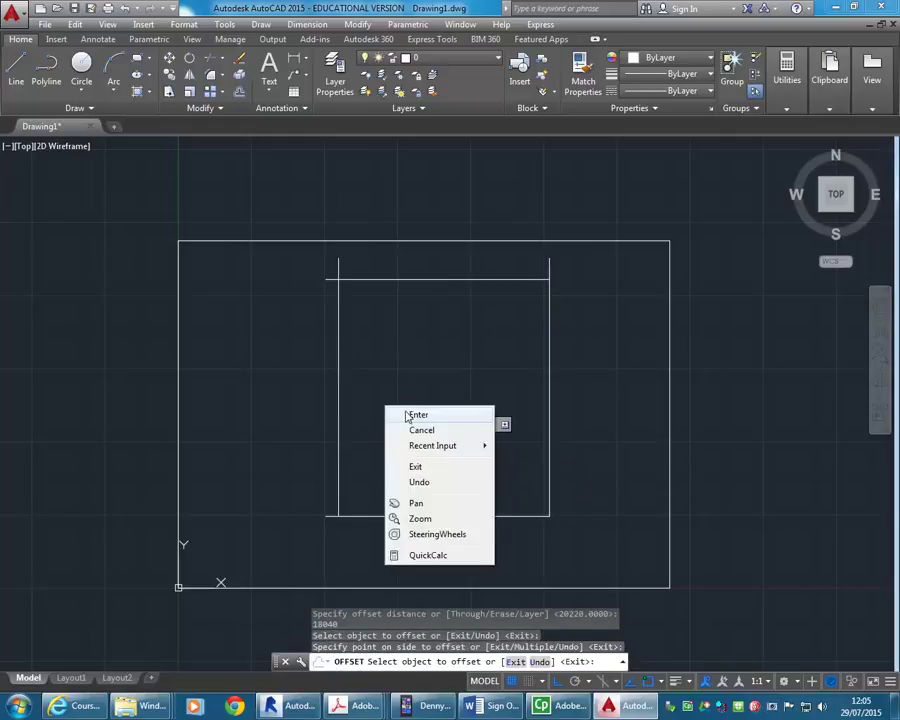
left_click(412, 414)
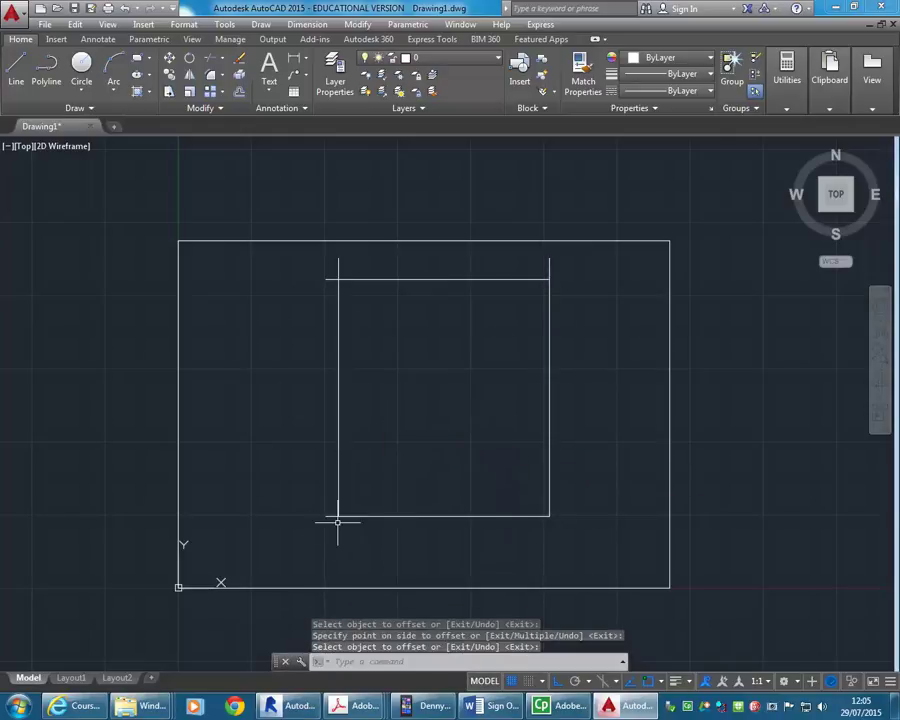
mouse_move(358, 706)
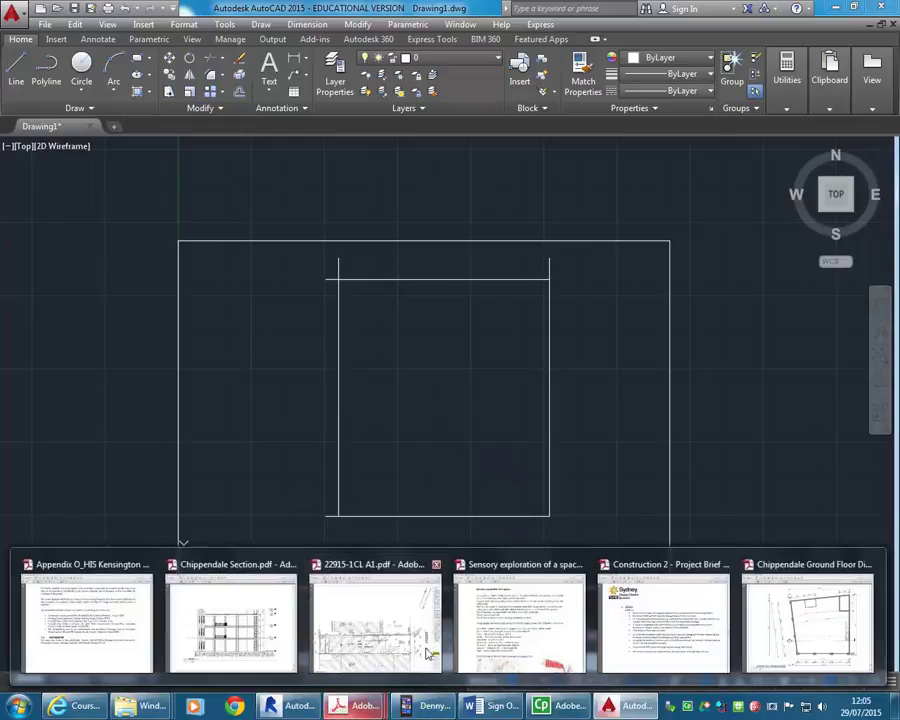
left_click(748, 643)
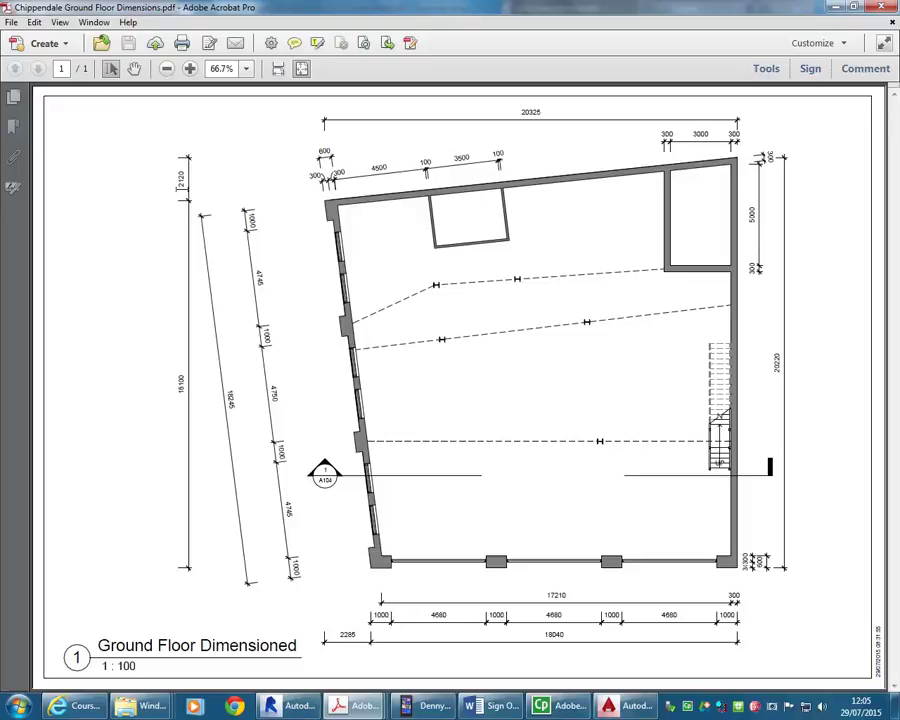
left_click(836, 7)
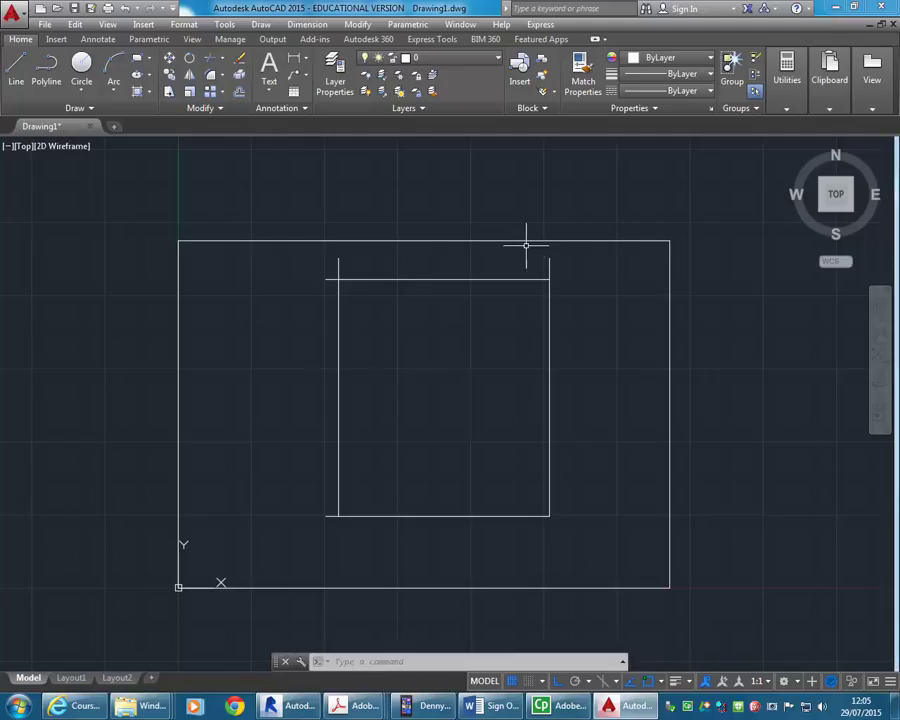
- Offset the top wall line 2120 downward
left_click(239, 91)
type("212")
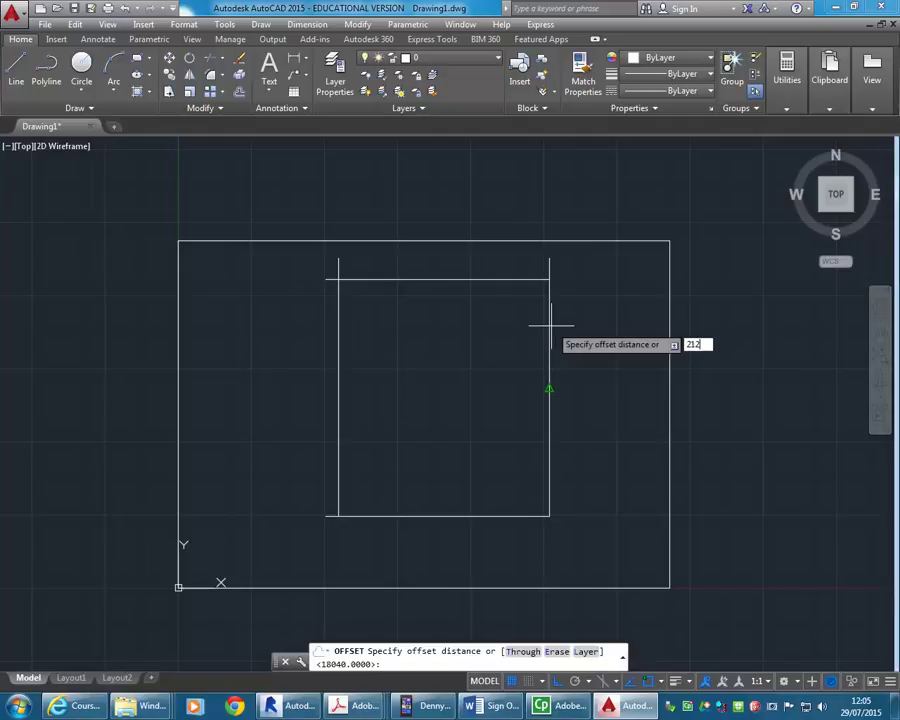
type("0")
key("Return")
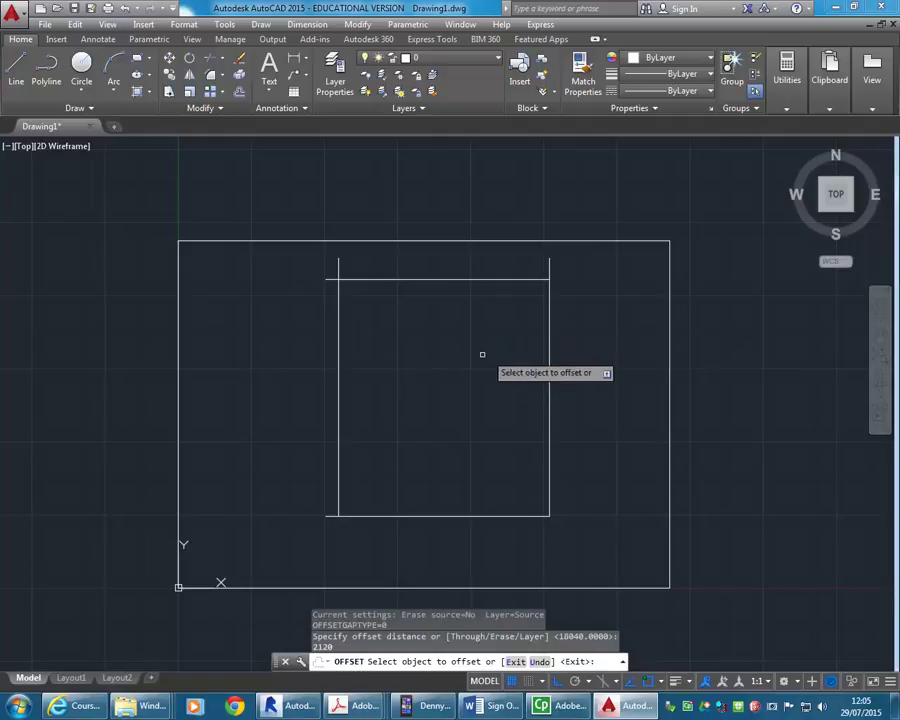
left_click(431, 279)
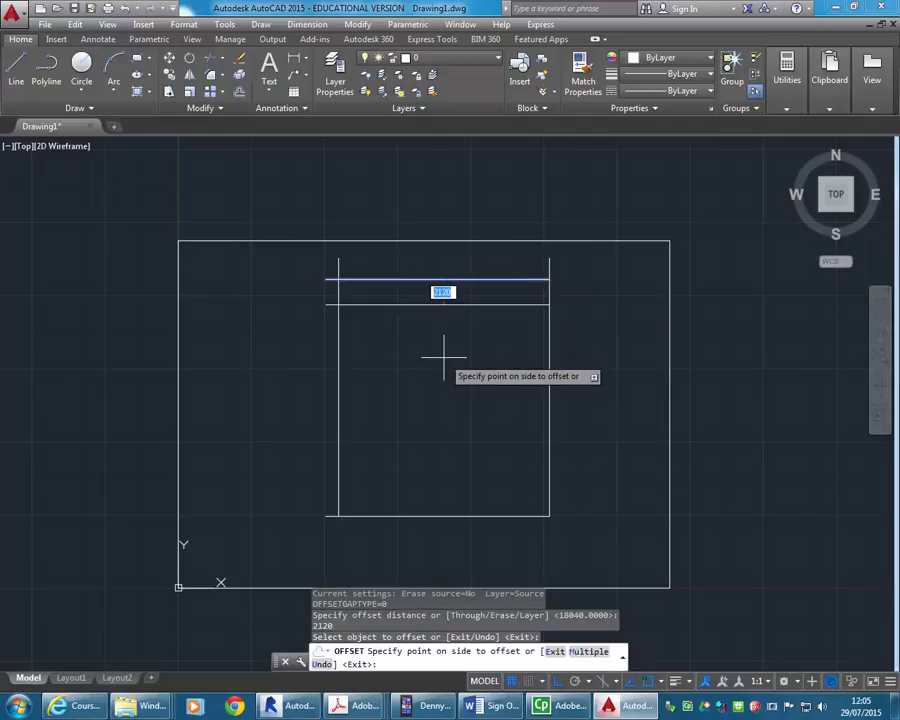
left_click(443, 356)
right_click(443, 357)
left_click(466, 364)
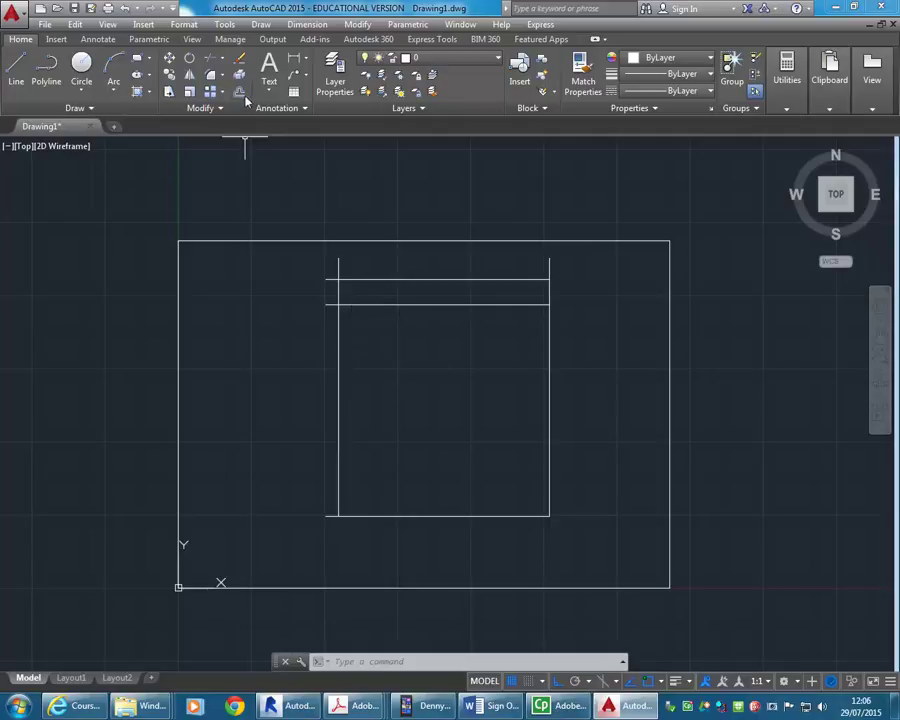
- Restart OFFSET and check the ground floor plan PDF for the next distance
type("o")
key("Return")
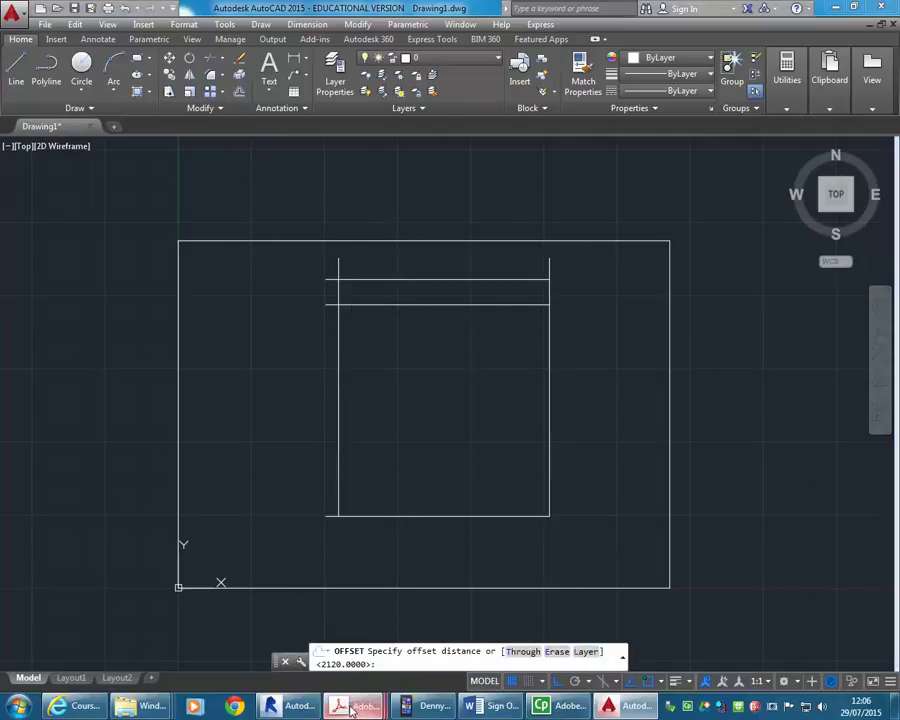
mouse_move(338, 705)
left_click(820, 615)
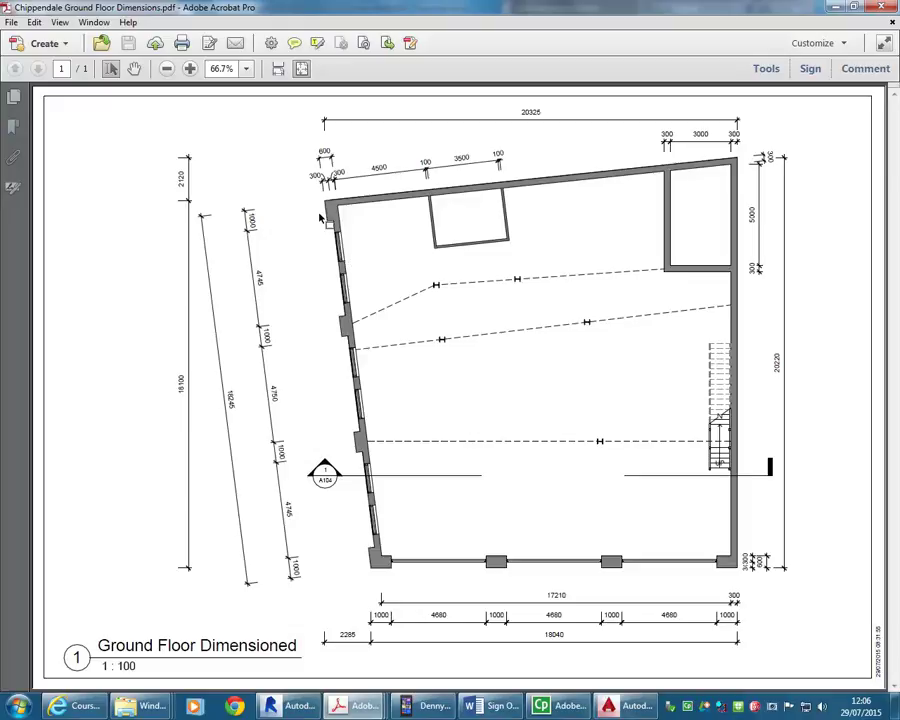
left_click(833, 7)
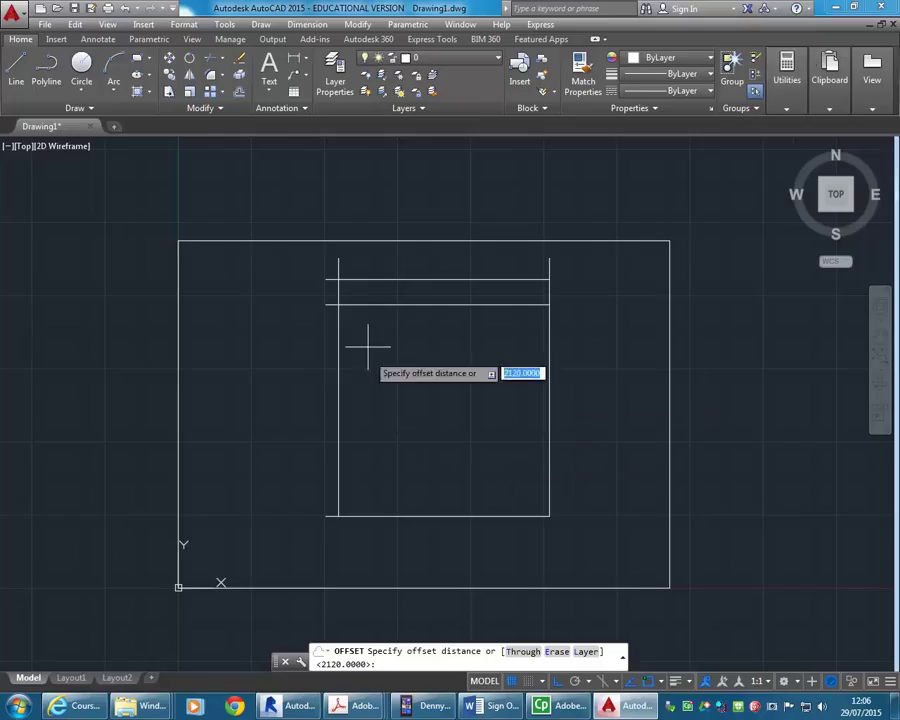
- Offset the left vertical wall line 2285 further to the left
type("228")
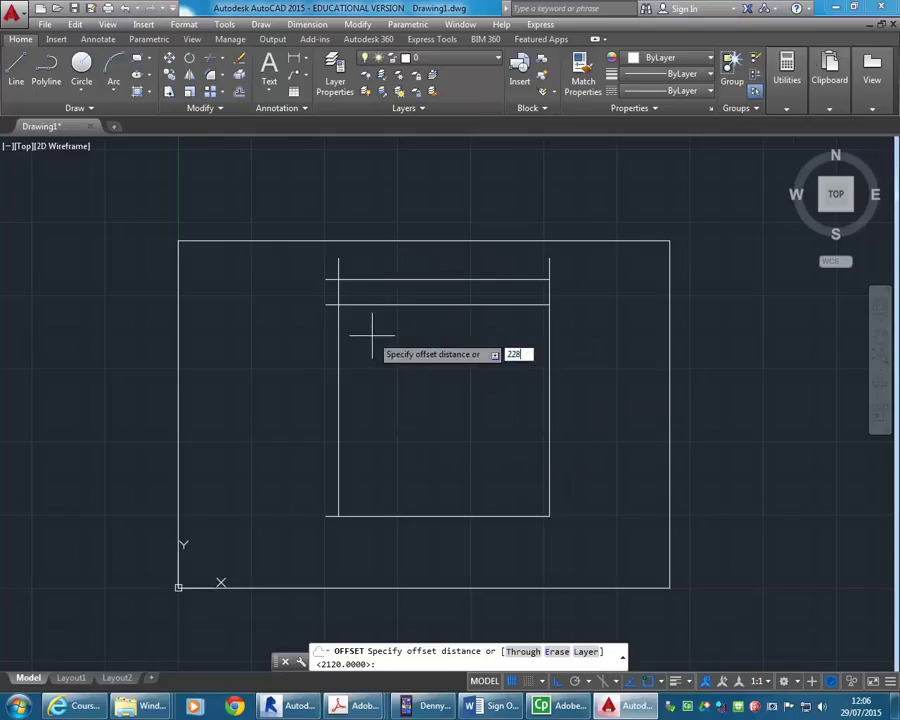
type("5")
key("Return")
left_click(338, 382)
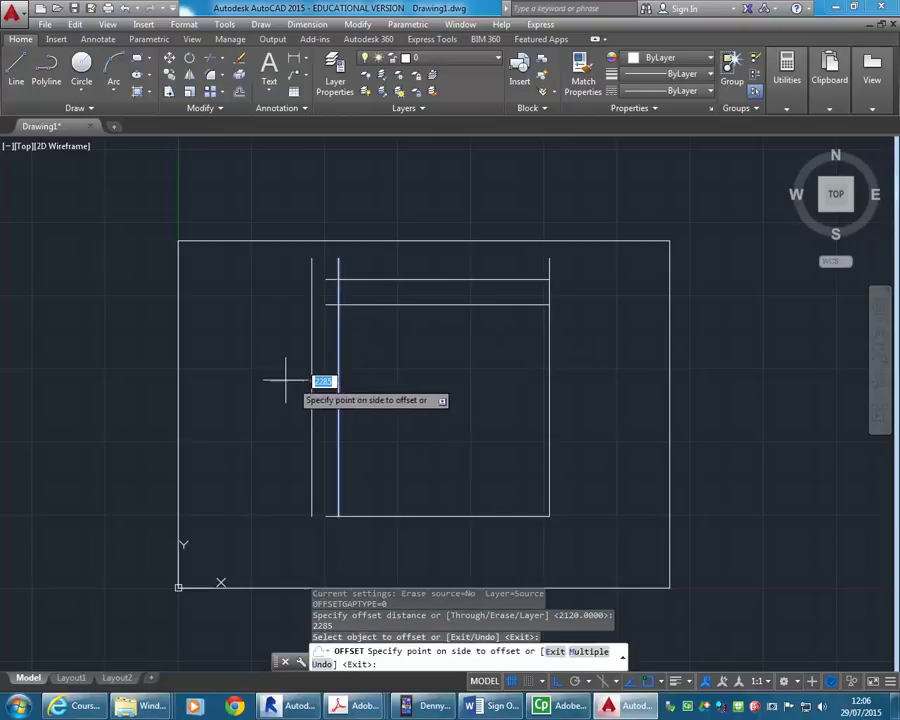
left_click(278, 378)
right_click(278, 378)
left_click(298, 384)
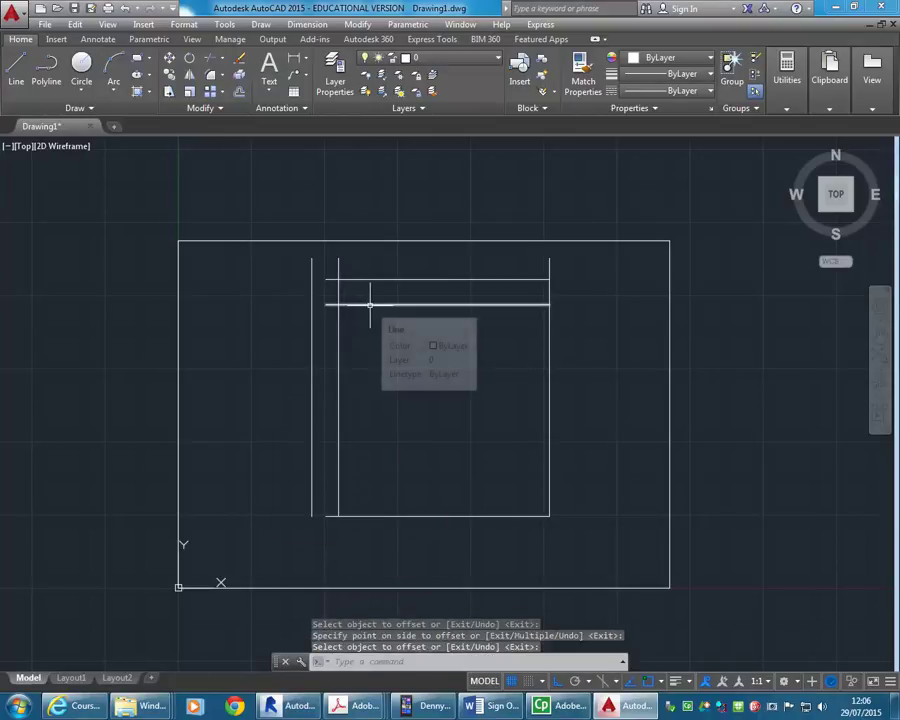
- Grip-stretch the 2120 line's left end past the new vertical line
right_click(370, 304)
left_click(370, 304)
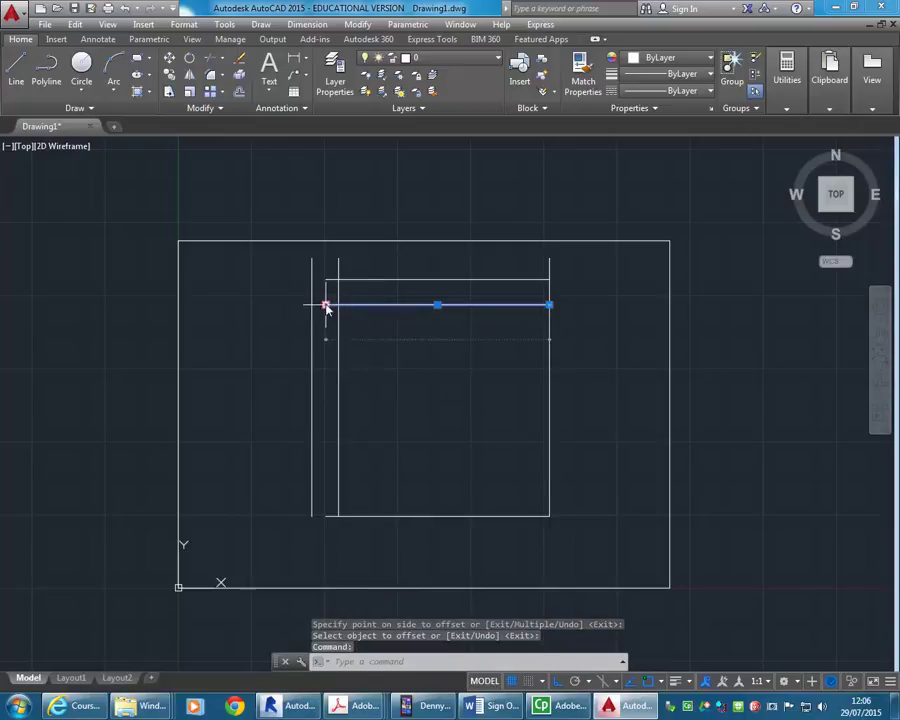
left_click(324, 304)
left_click(292, 304)
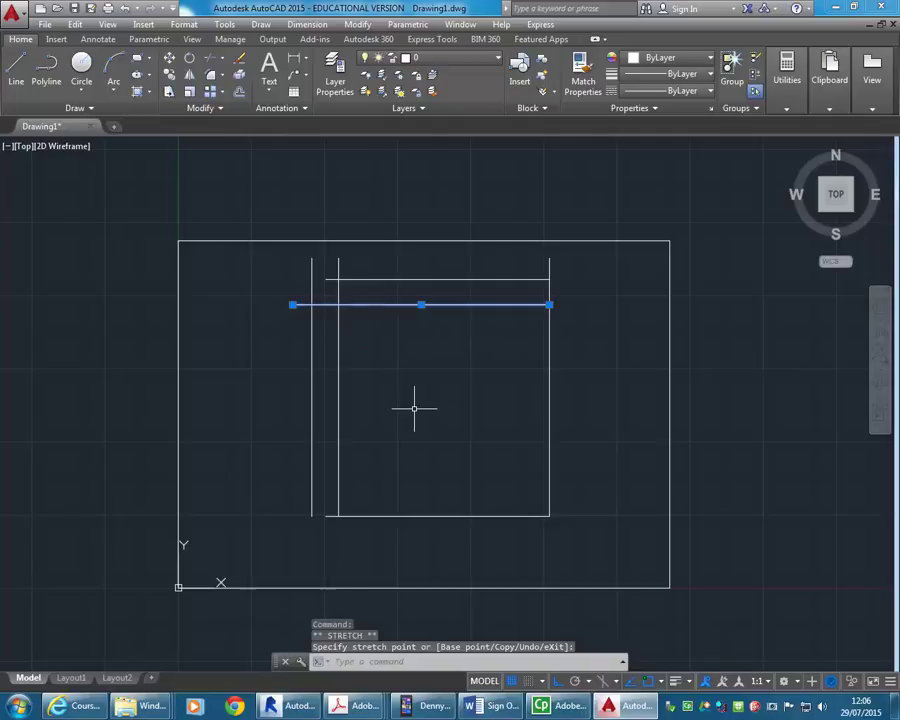
key("Escape")
key("Escape")
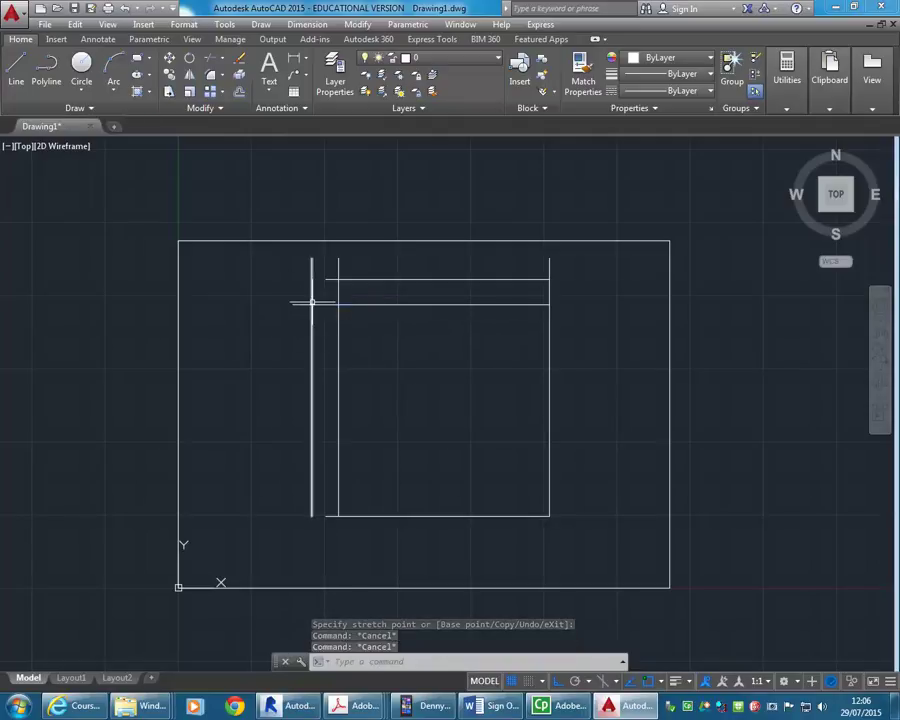
mouse_move(312, 304)
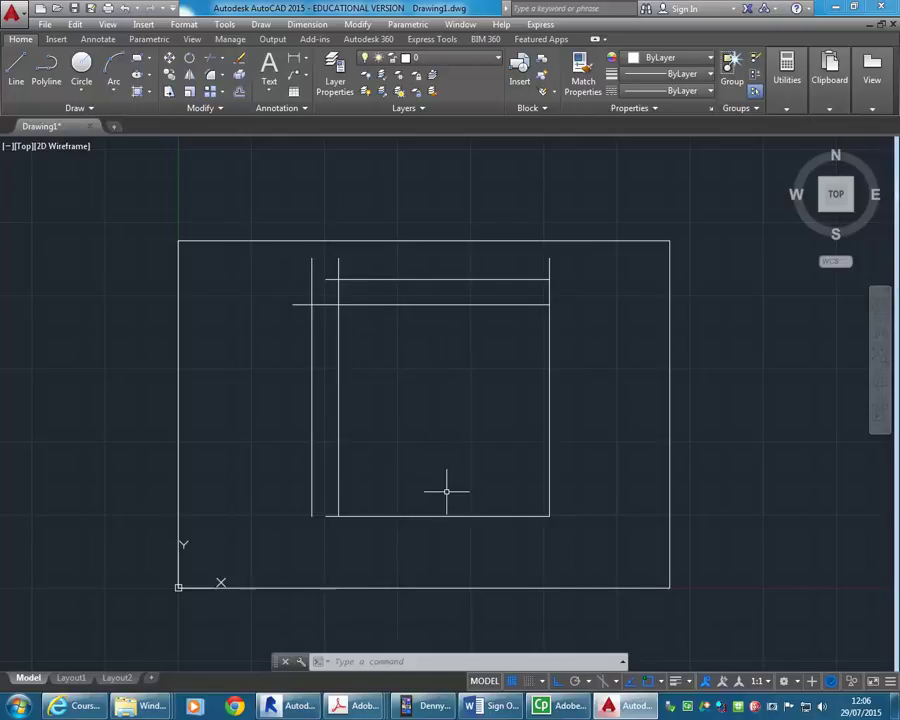
- In Layer Properties, create a new layer named A-REF
left_click(340, 67)
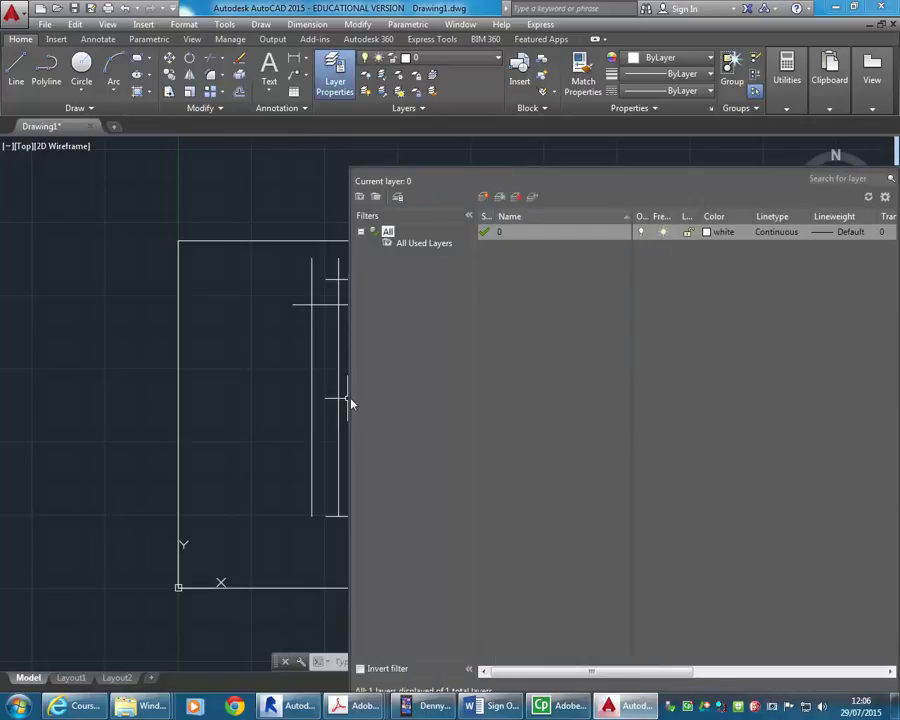
left_click_drag(347, 398, 257, 398)
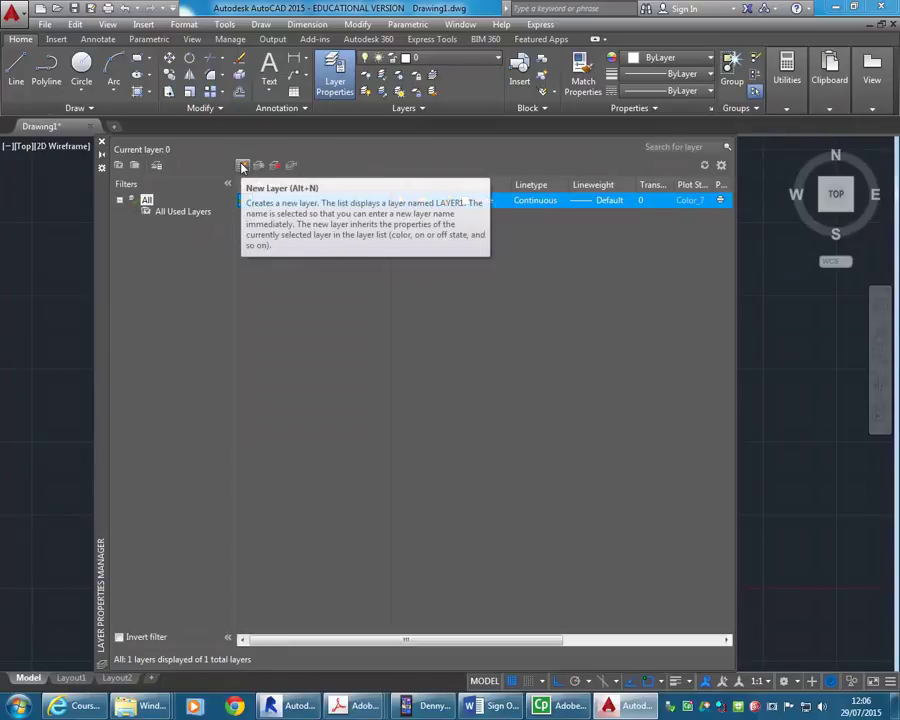
key("alt+n")
type("A")
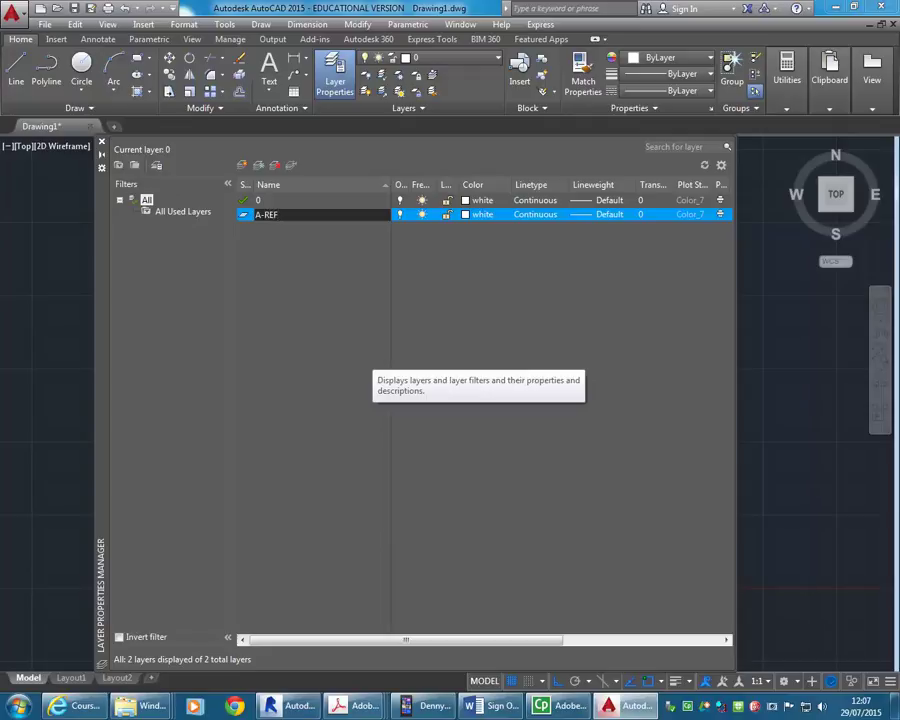
type("-REF")
key("Return")
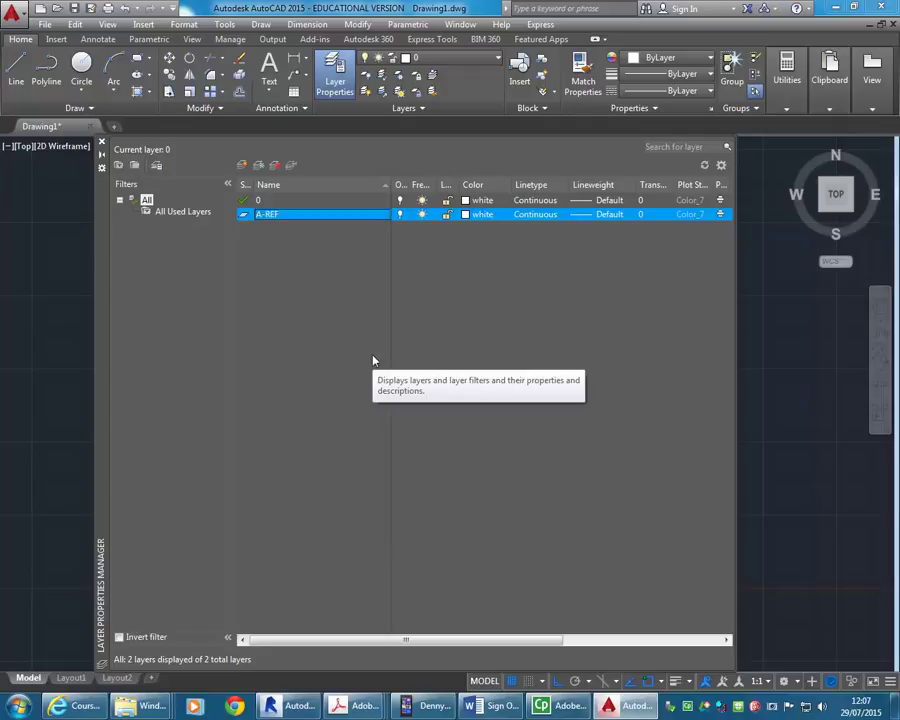
- Add a second layer named A-WALL, then begin choosing A-REF's colour
key("alt+n")
type("A-WALL")
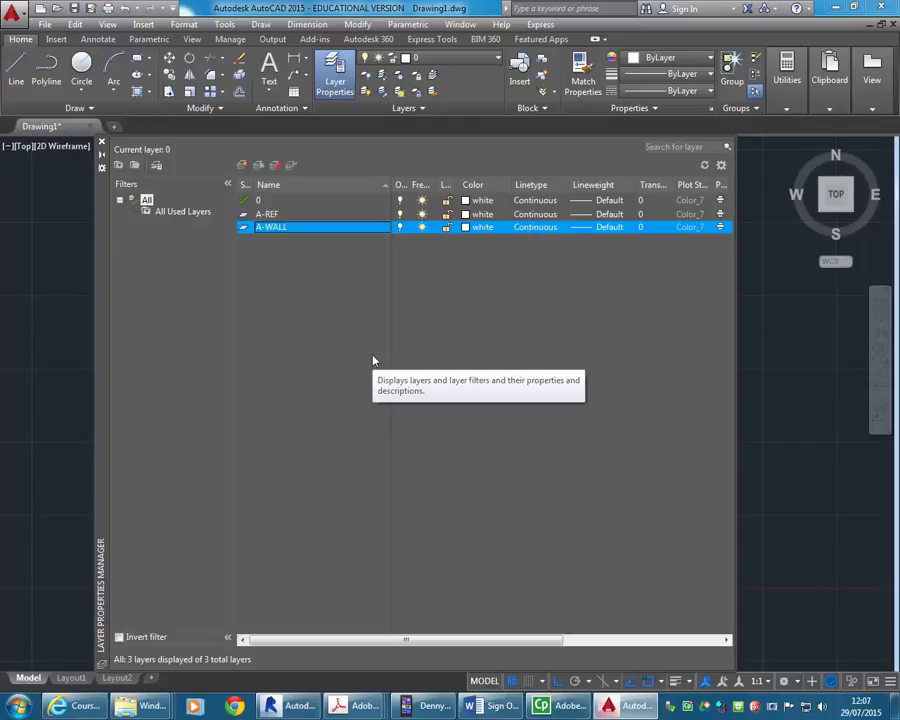
left_click(276, 222)
left_click(276, 215)
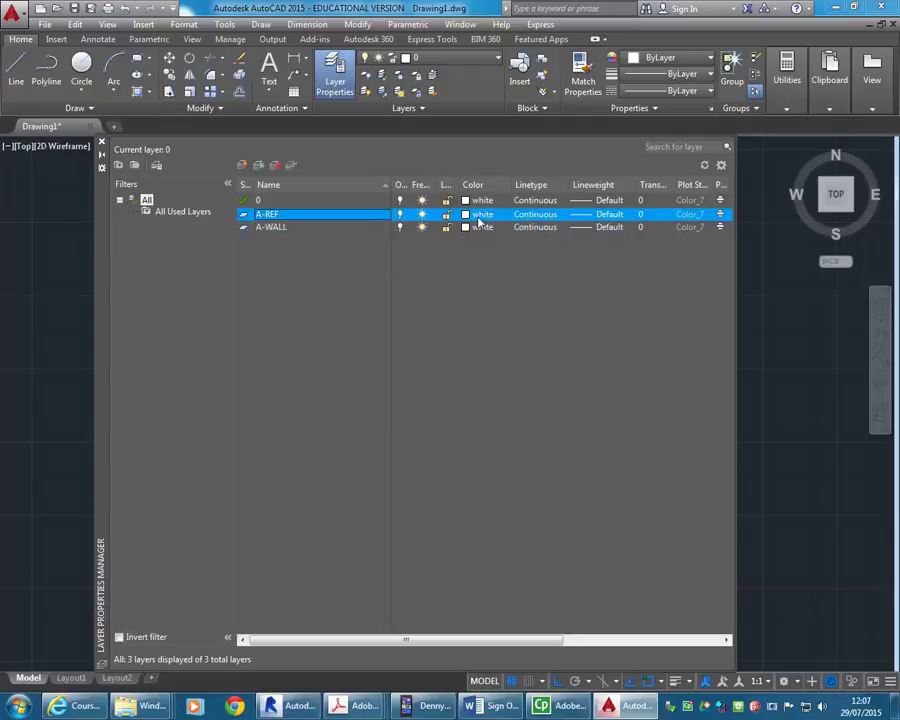
left_click(466, 215)
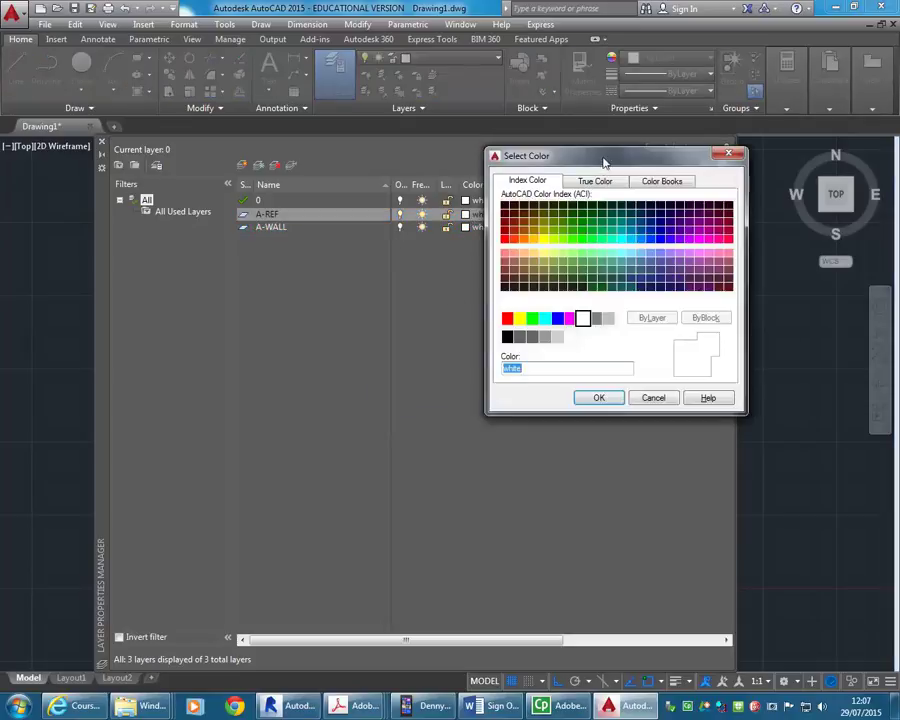
- Assign index colour 220 to layer A-REF
left_click_drag(604, 162, 522, 162)
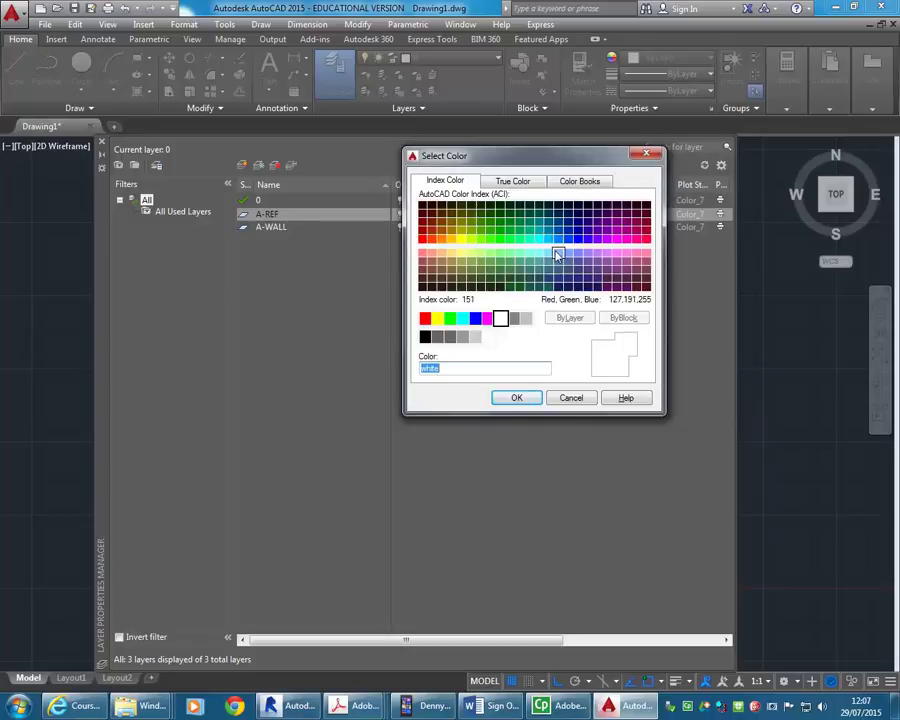
left_click(625, 238)
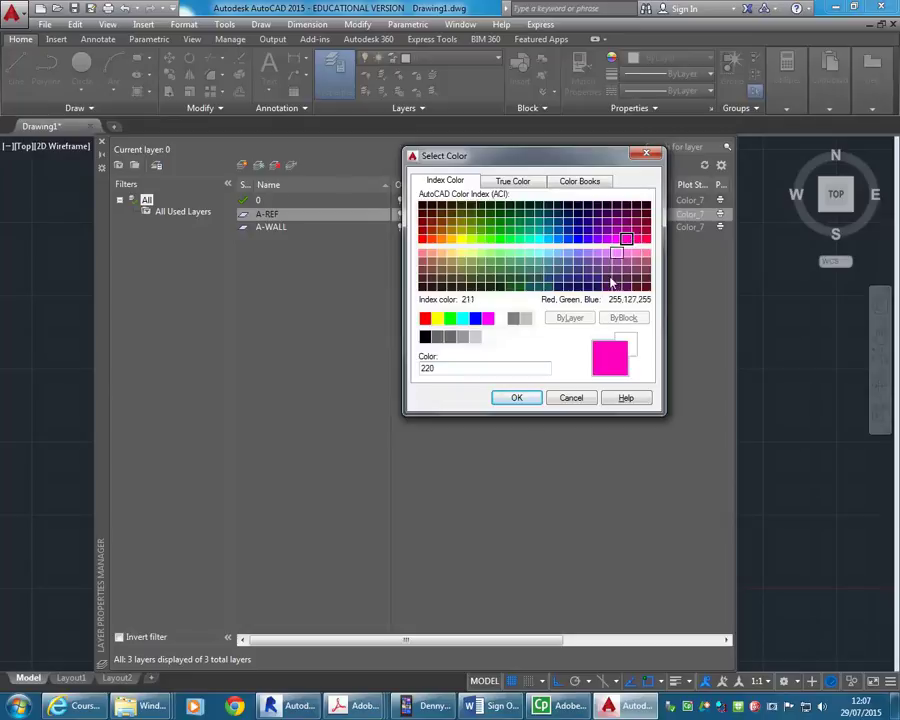
left_click(517, 397)
- Give A-WALL colour 11, set it as the current layer, and close the manager
left_click(268, 228)
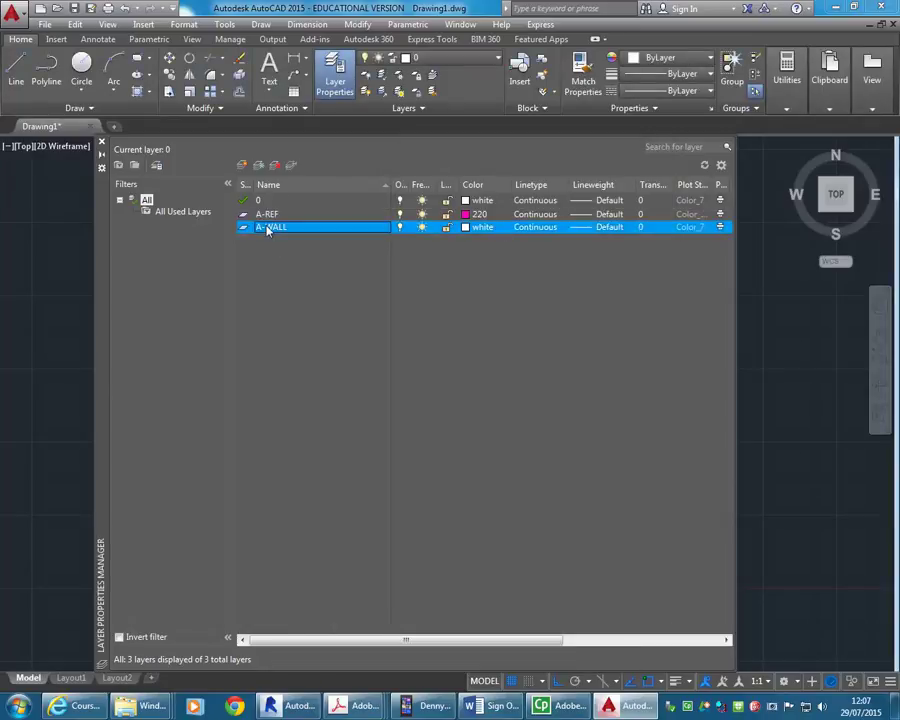
left_click(466, 228)
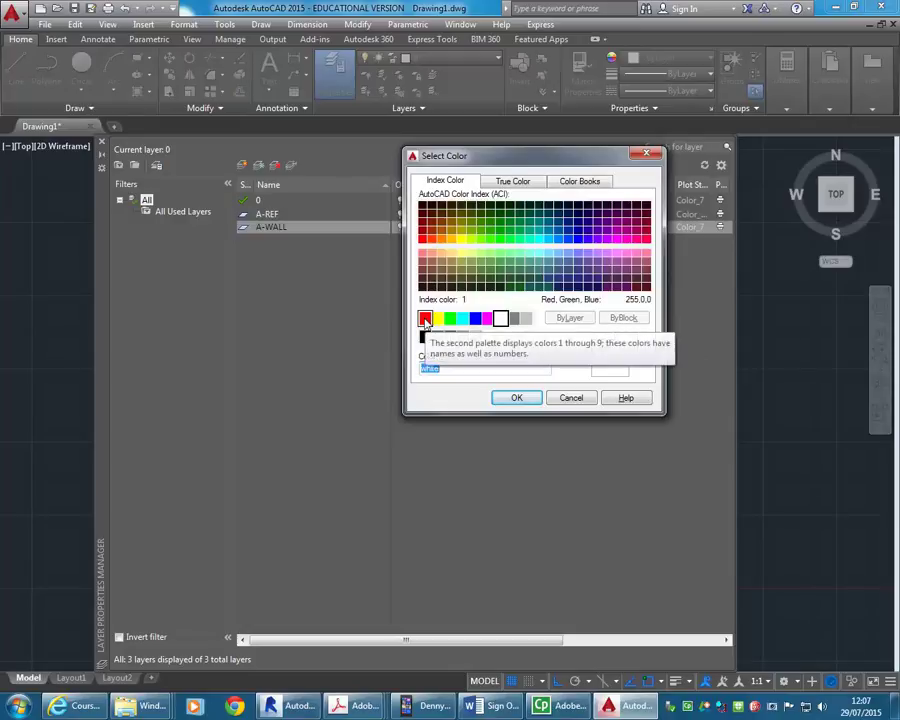
left_click(430, 252)
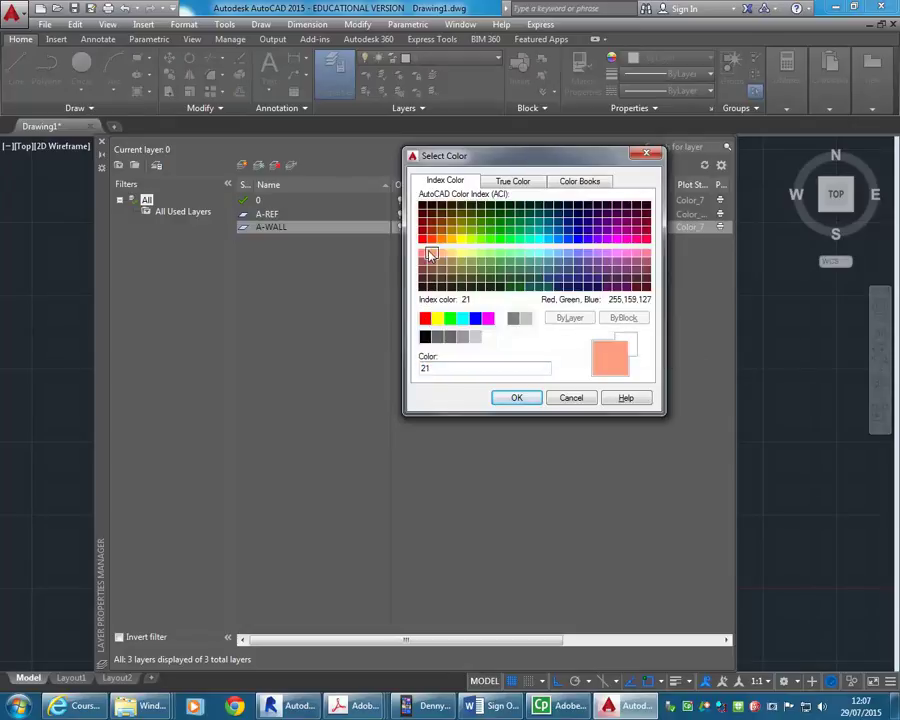
left_click(423, 253)
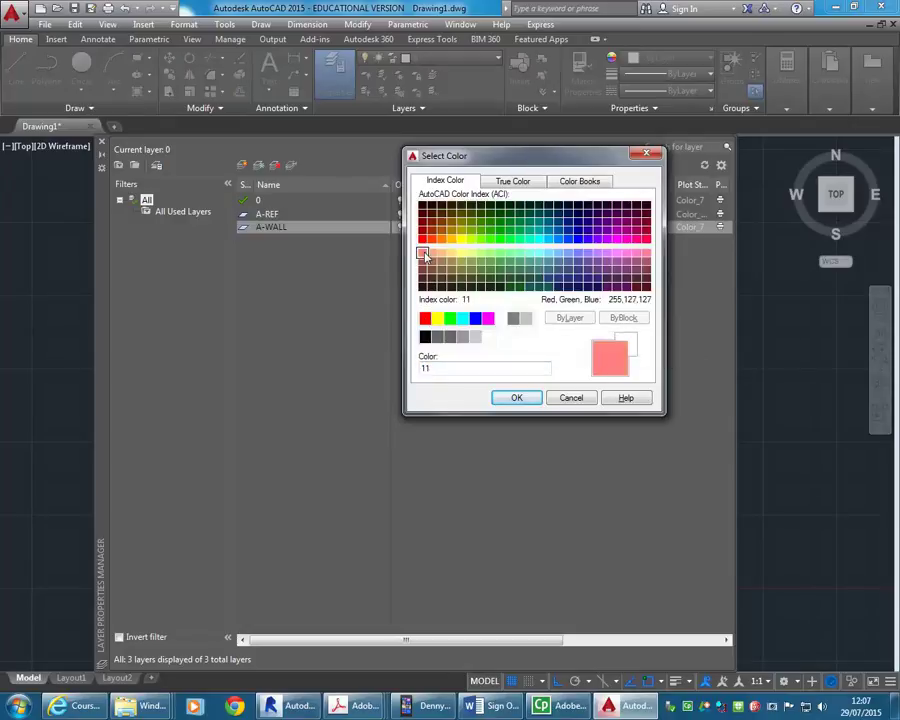
left_click(517, 397)
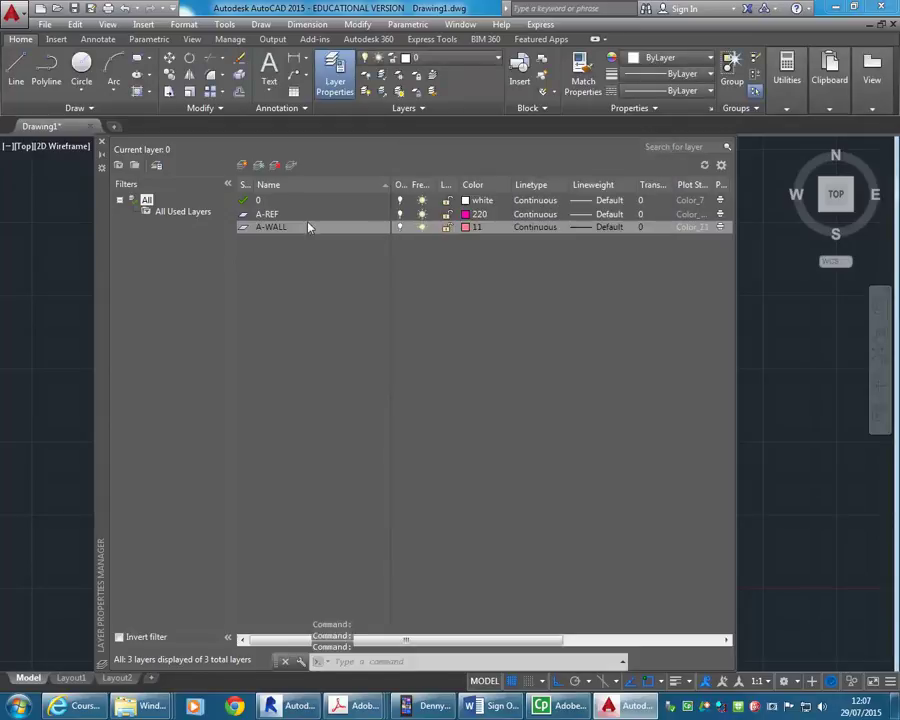
double_click(243, 228)
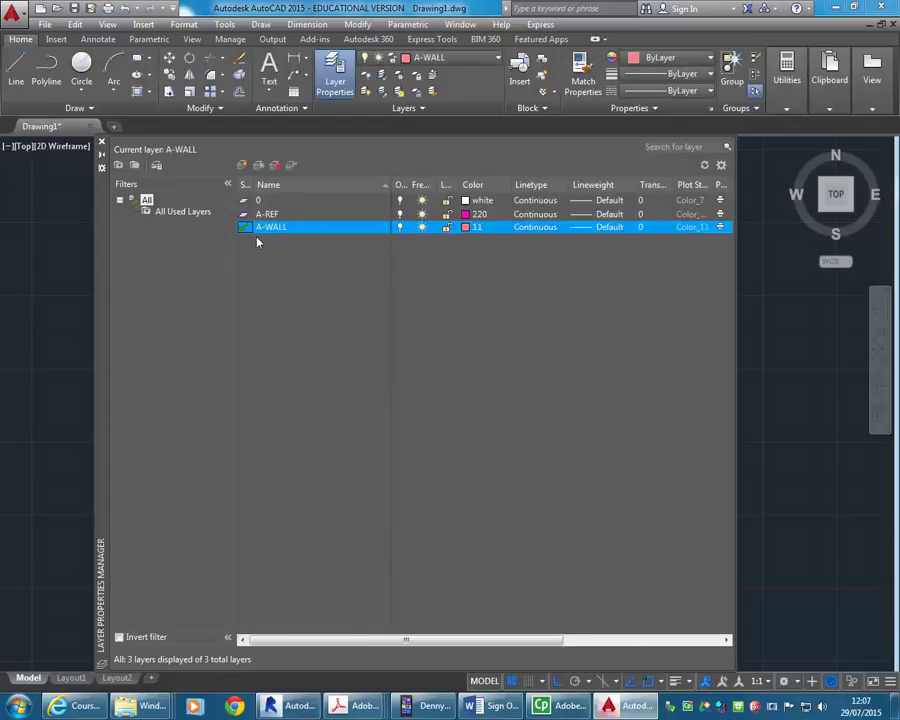
left_click(101, 143)
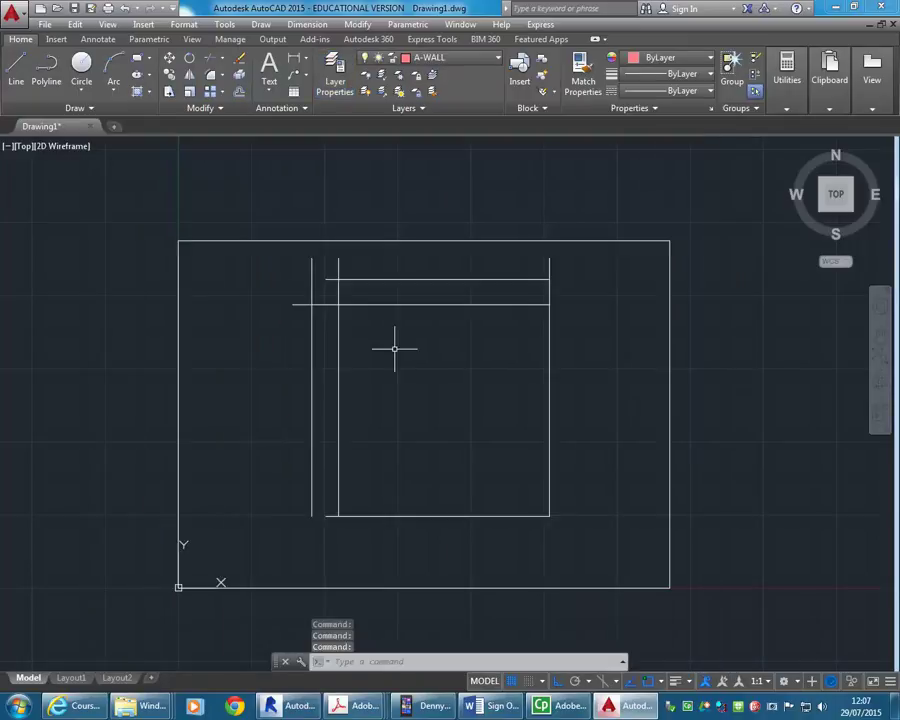
- Draw wall lines from the top line's right end to the left wall, then down to the bottom-left corner
left_click(16, 64)
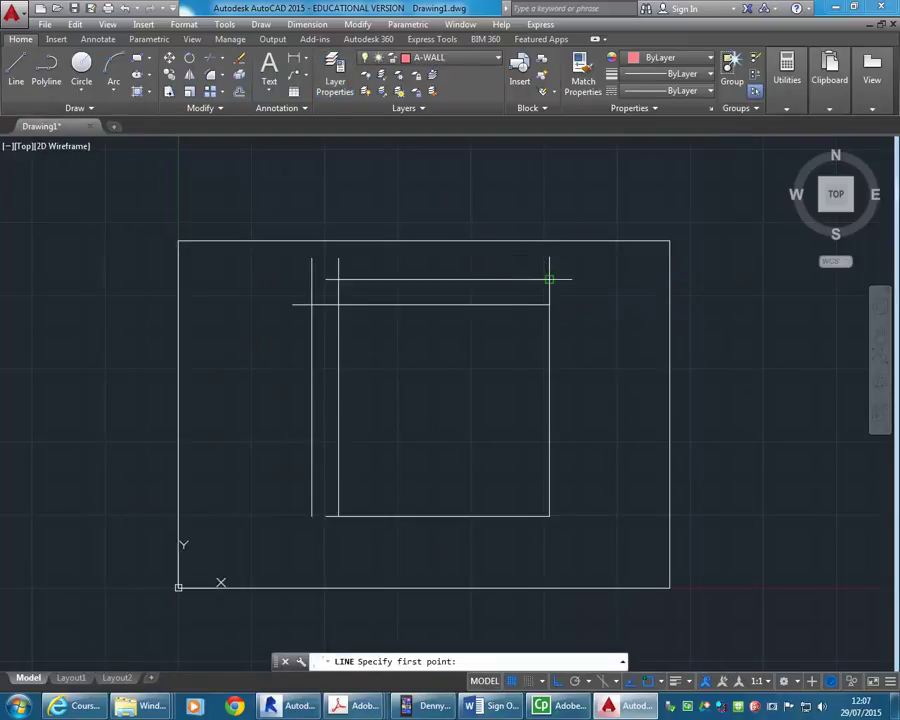
left_click(549, 279)
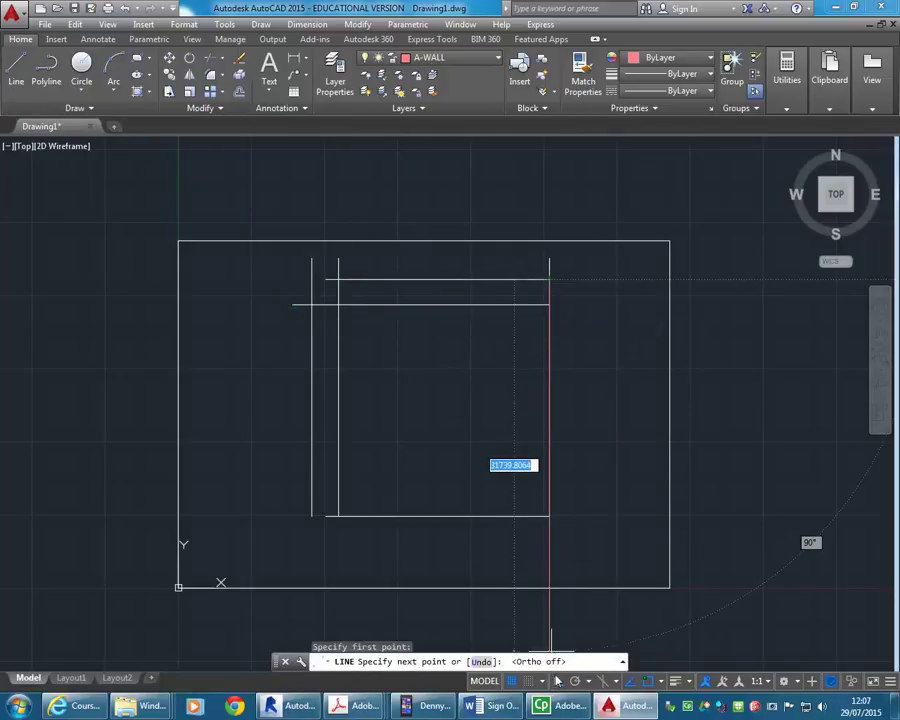
left_click(311, 305)
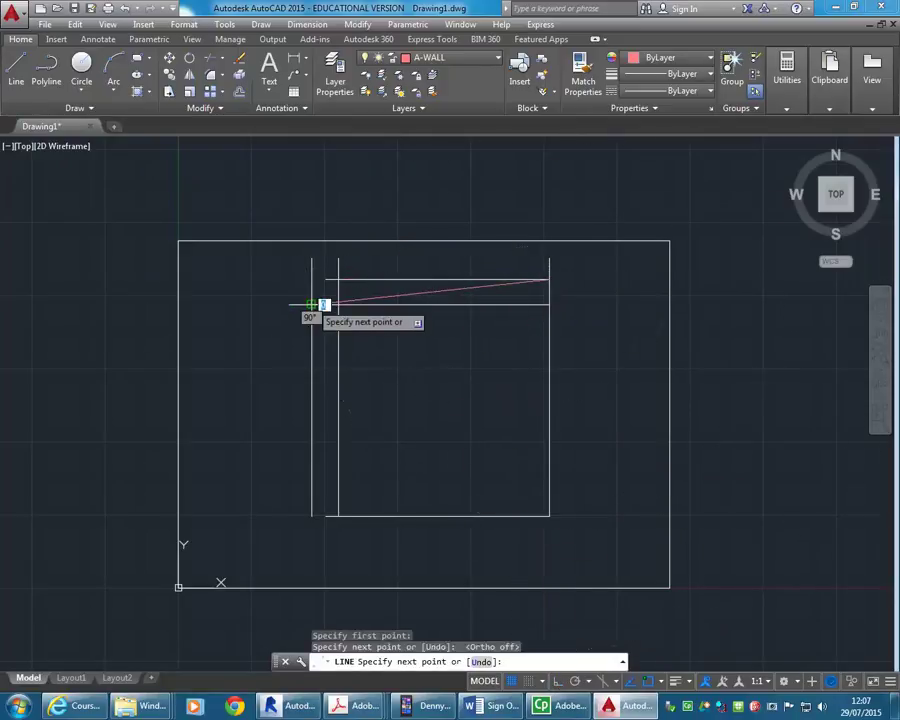
left_click(338, 515)
right_click(438, 353)
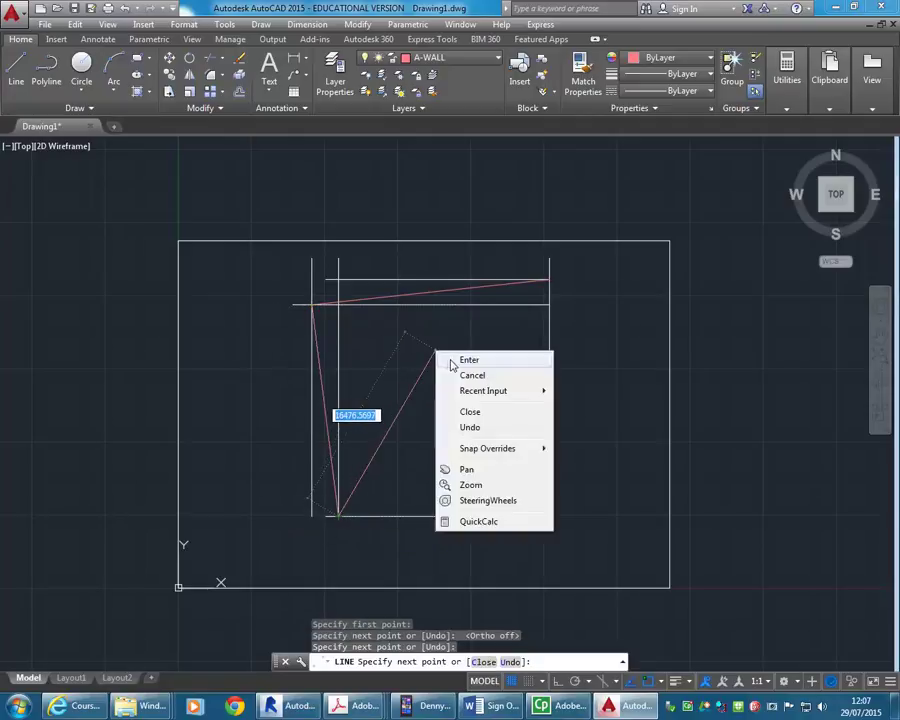
left_click(464, 360)
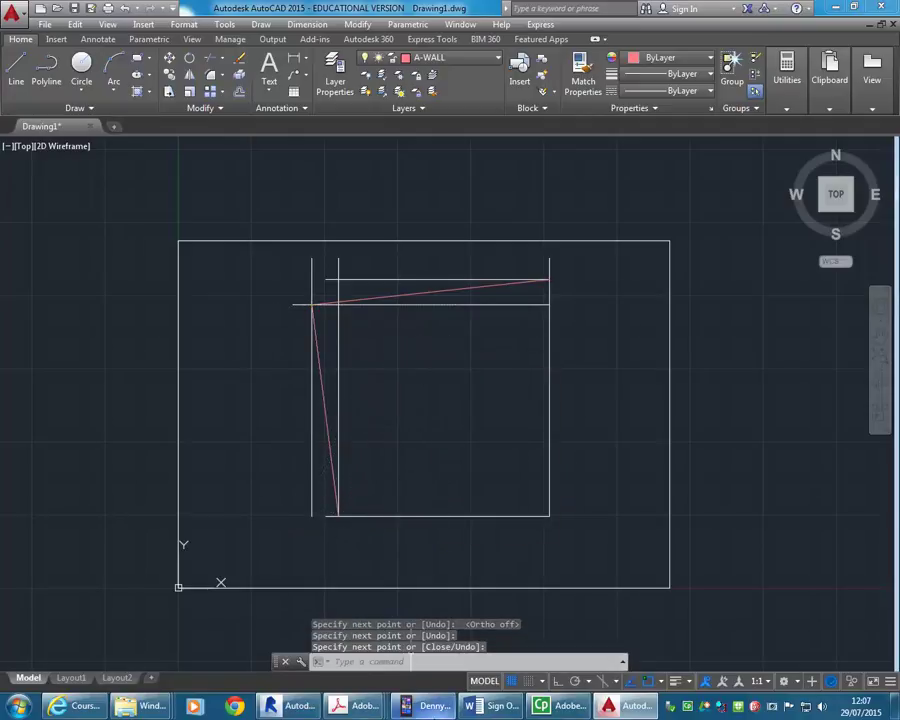
- Check the Chippendale ground floor plan PDF, then return to the drawing
mouse_move(357, 706)
left_click(815, 603)
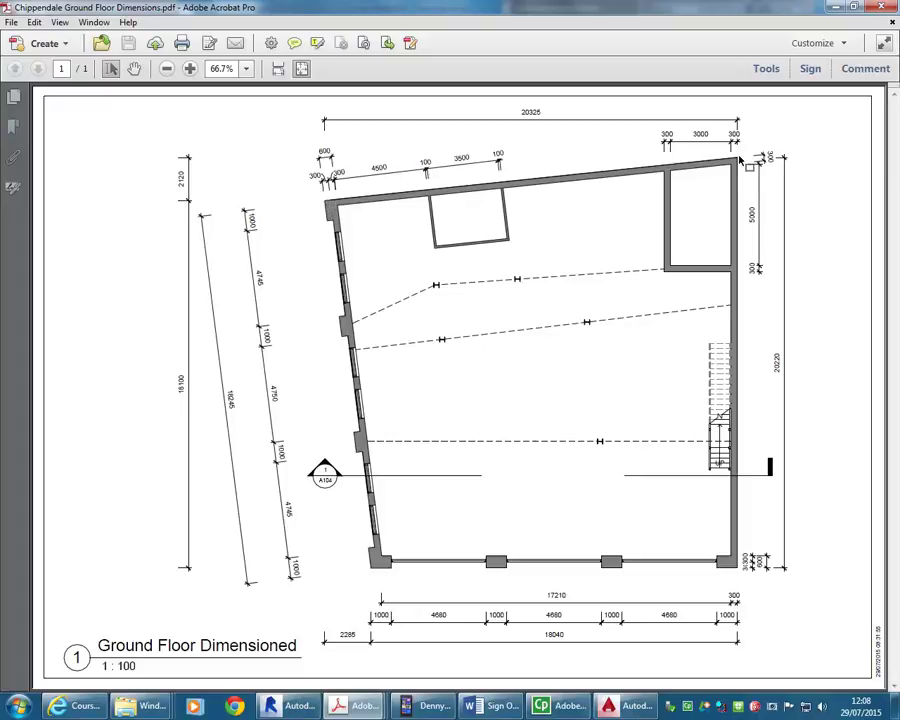
left_click(836, 7)
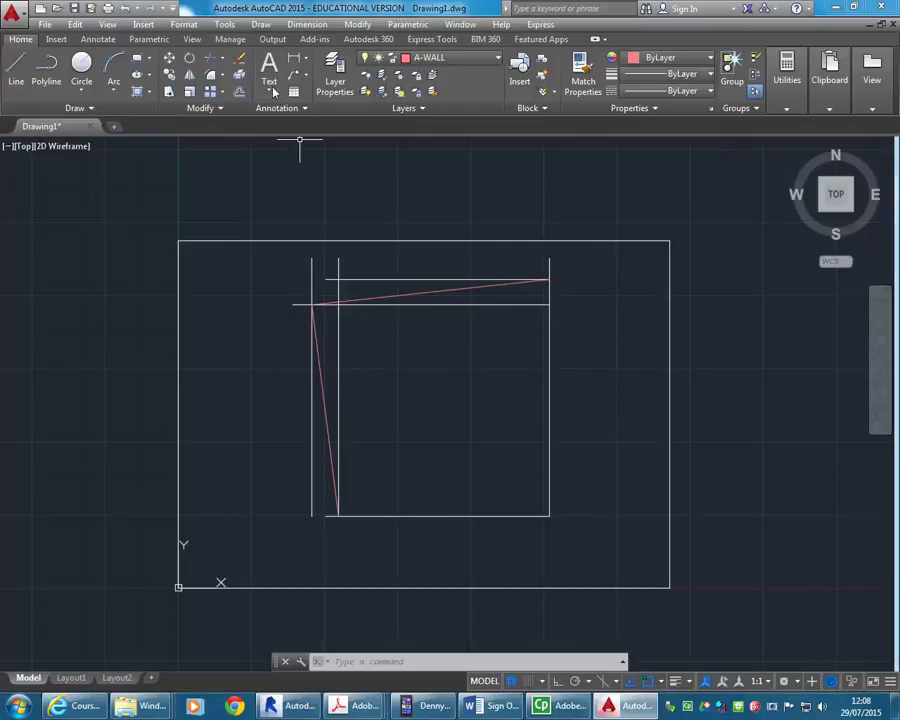
- Move the inner rectangle's sides and both left vertical lines onto the A-REF layer
left_click(549, 268)
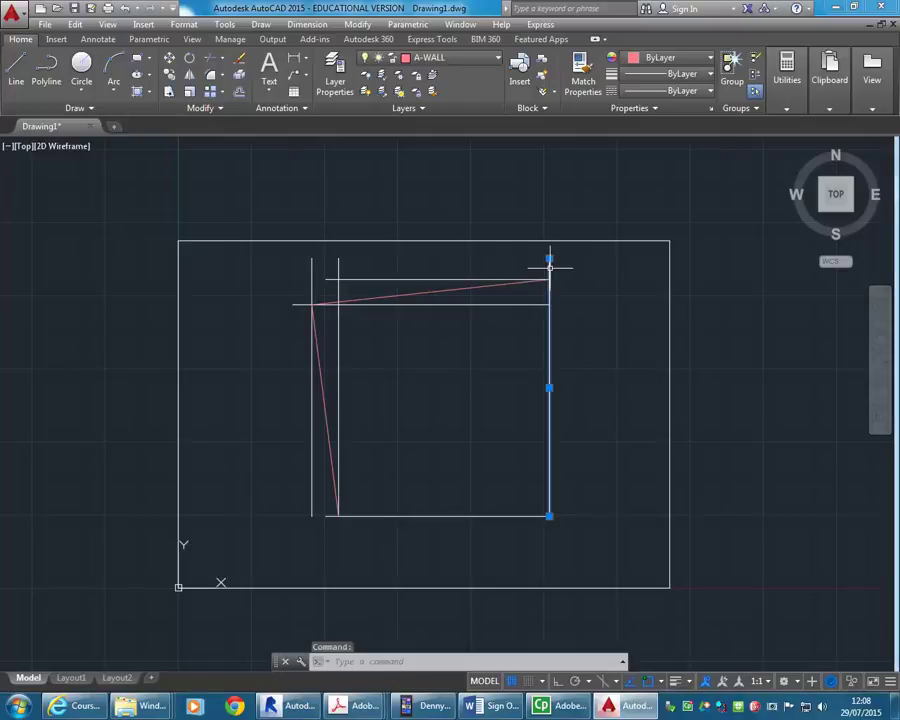
left_click(342, 279)
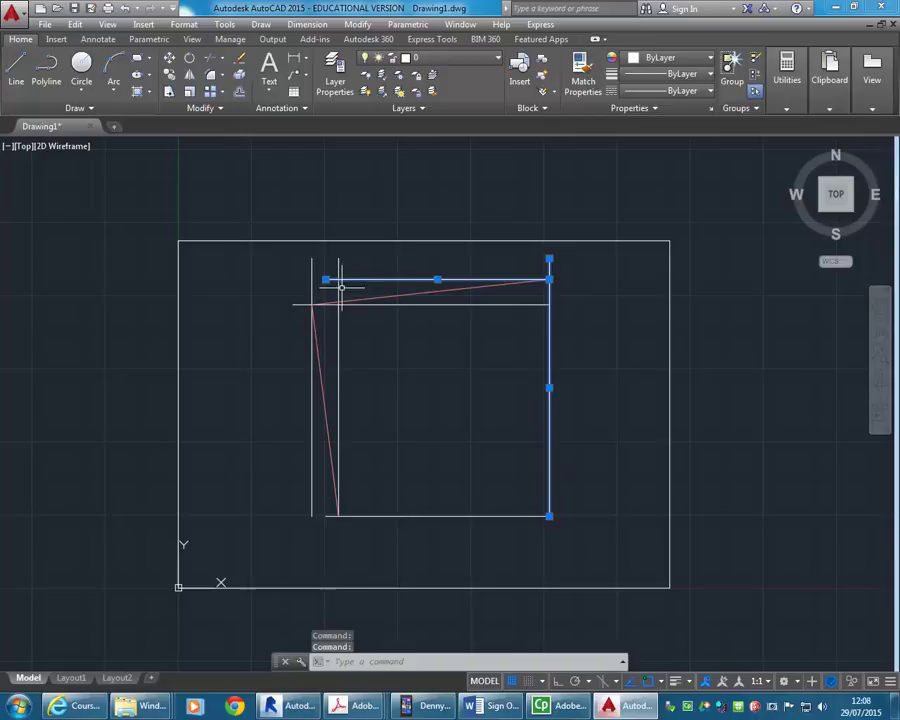
left_click(341, 287)
left_click(305, 271)
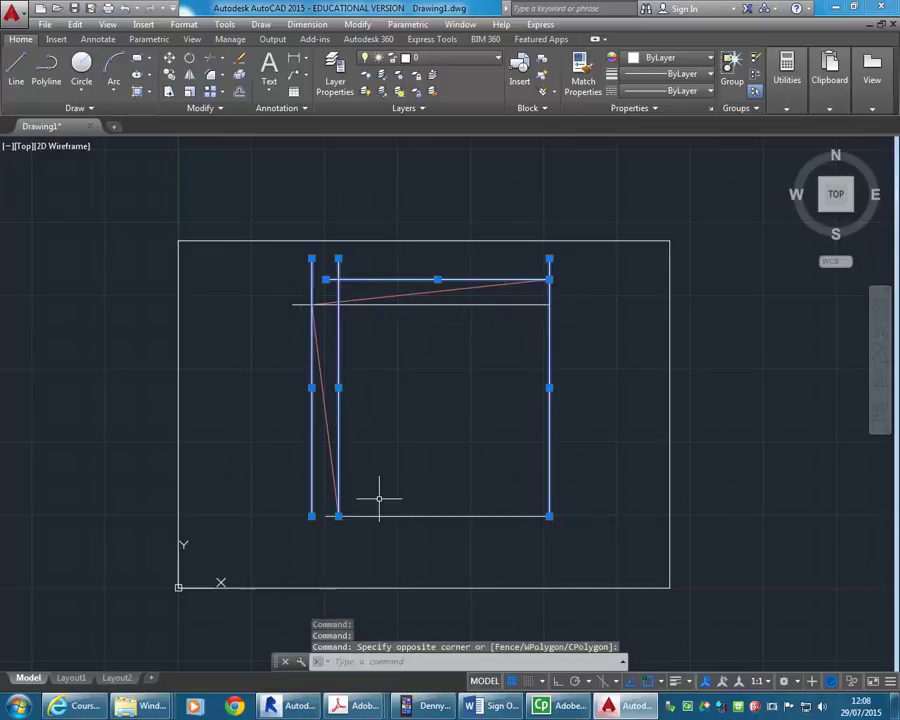
left_click(442, 486)
left_click(408, 540)
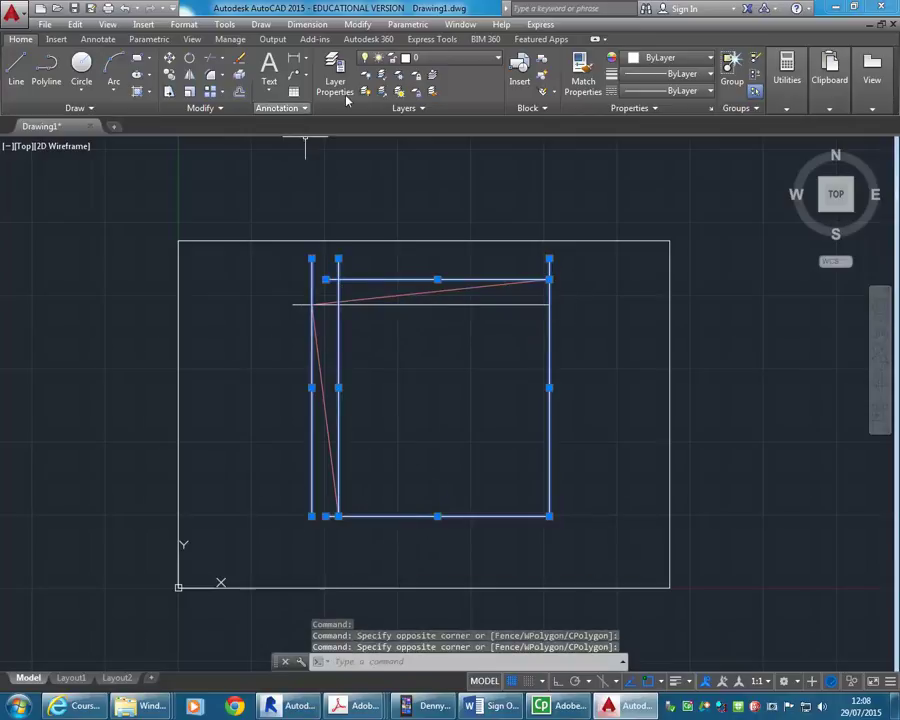
left_click(435, 57)
left_click(435, 92)
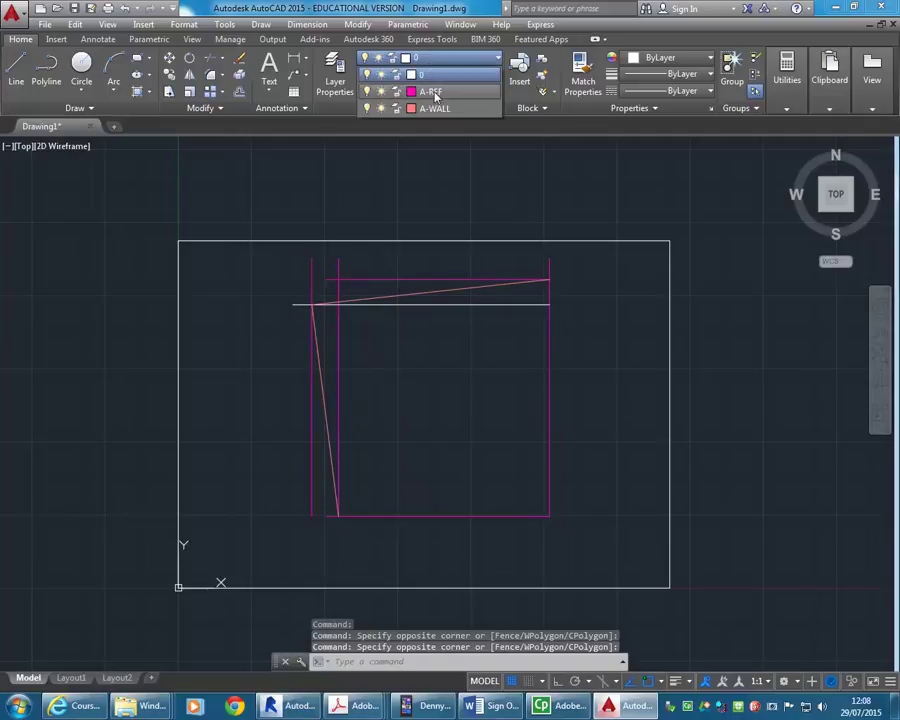
key("Escape")
key("Escape")
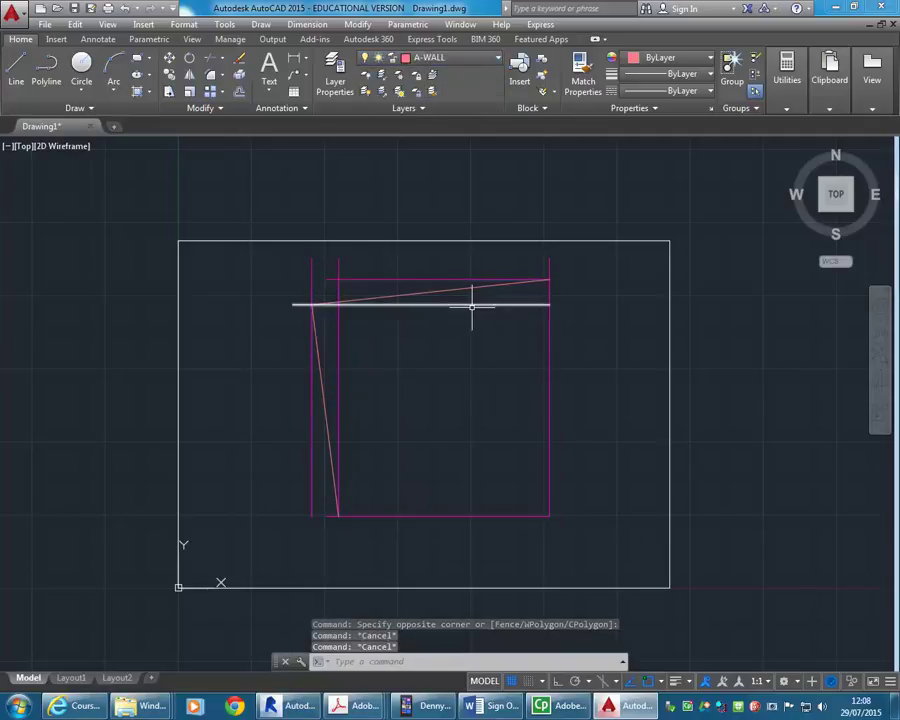
- Put the horizontal guide line near the top onto A-REF as well
left_click(468, 305)
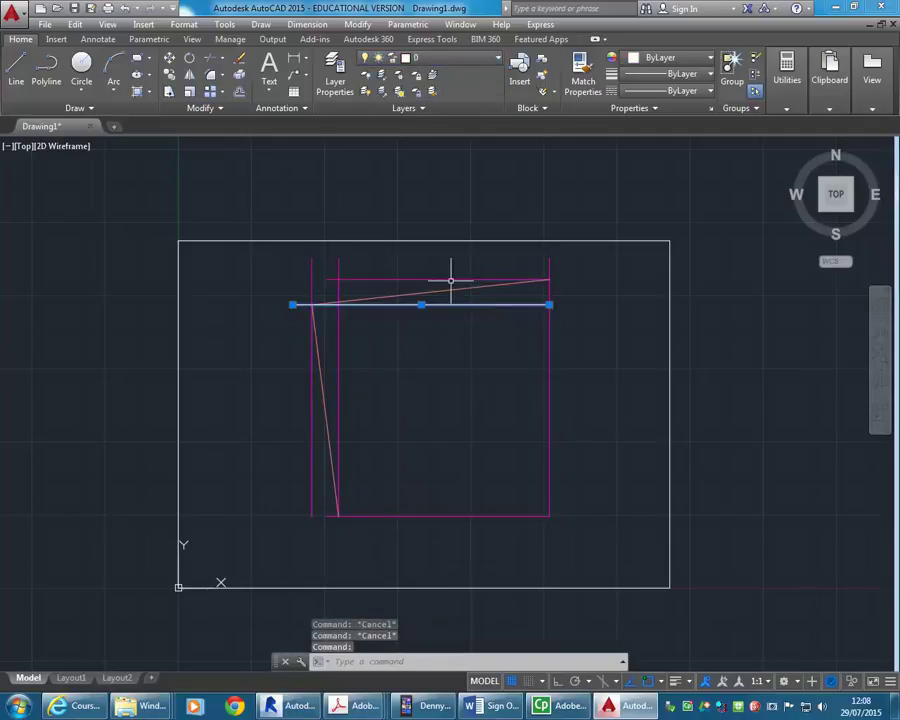
left_click(440, 57)
left_click(436, 92)
left_click(437, 93)
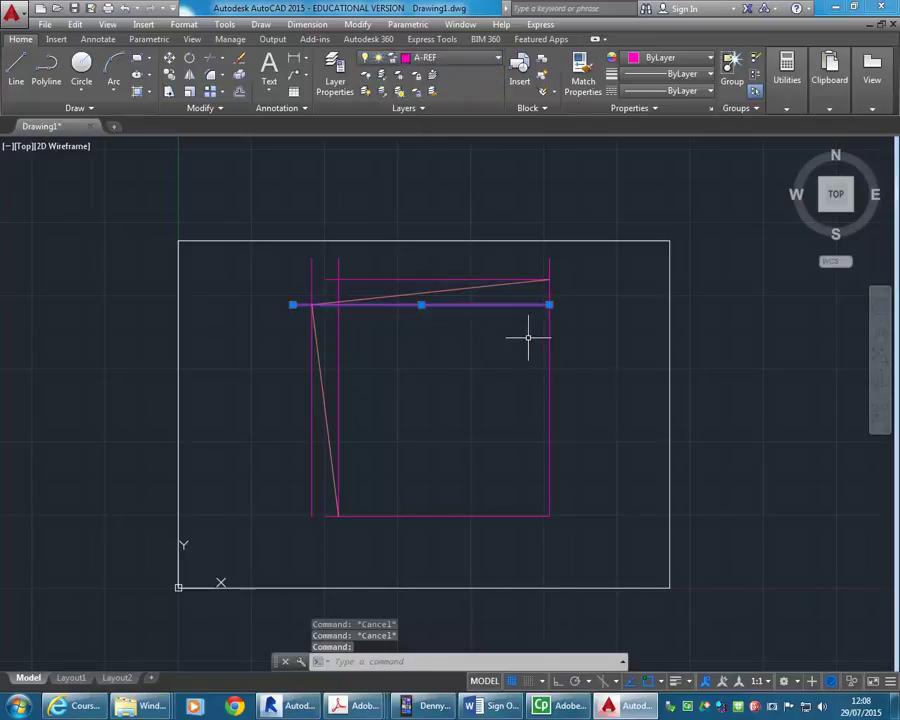
key("Escape")
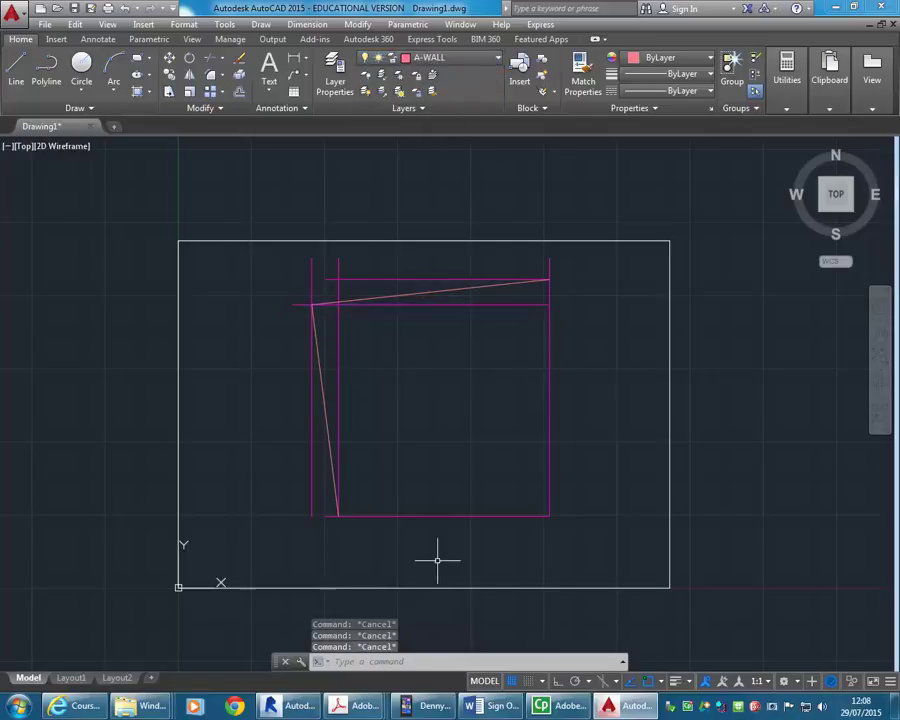
scroll(429, 415, "up", 2)
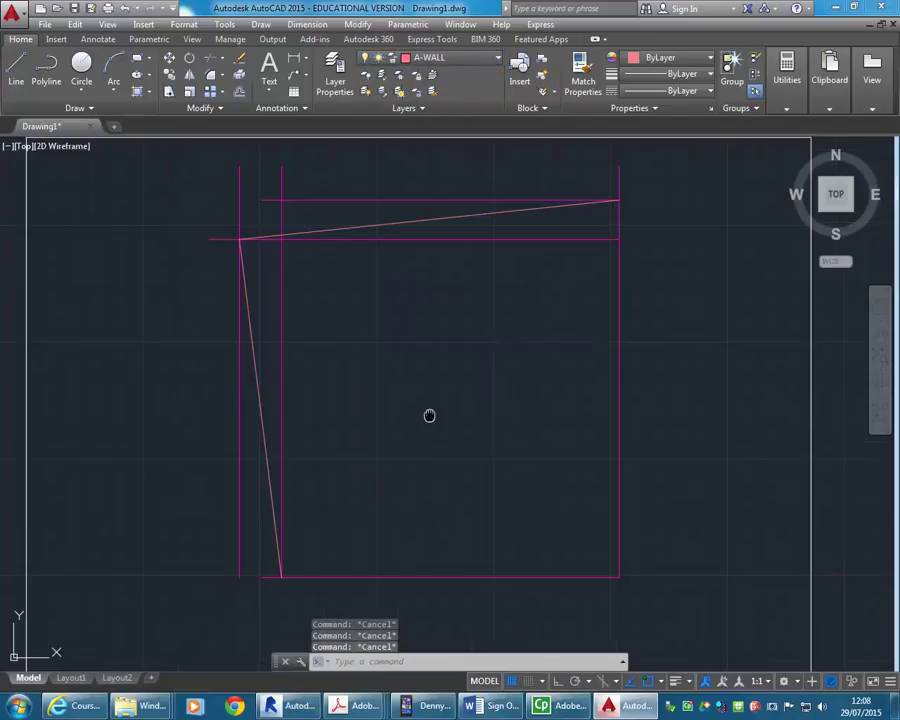
- Stretch the bottom guide line's left end further left
left_click(311, 577)
left_click(261, 578)
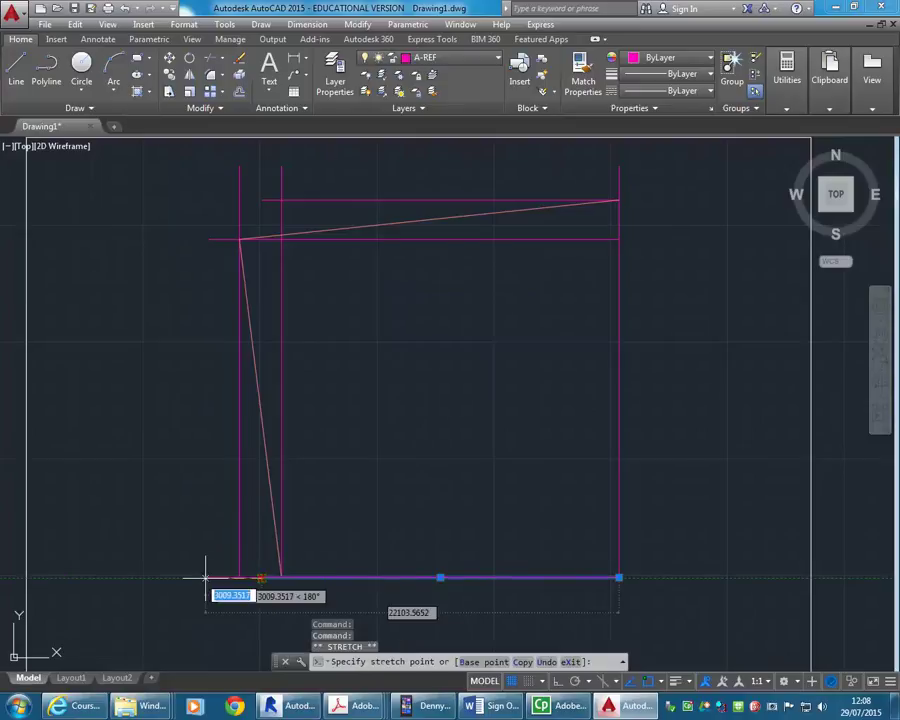
left_click(208, 578)
key("Escape")
key("Escape")
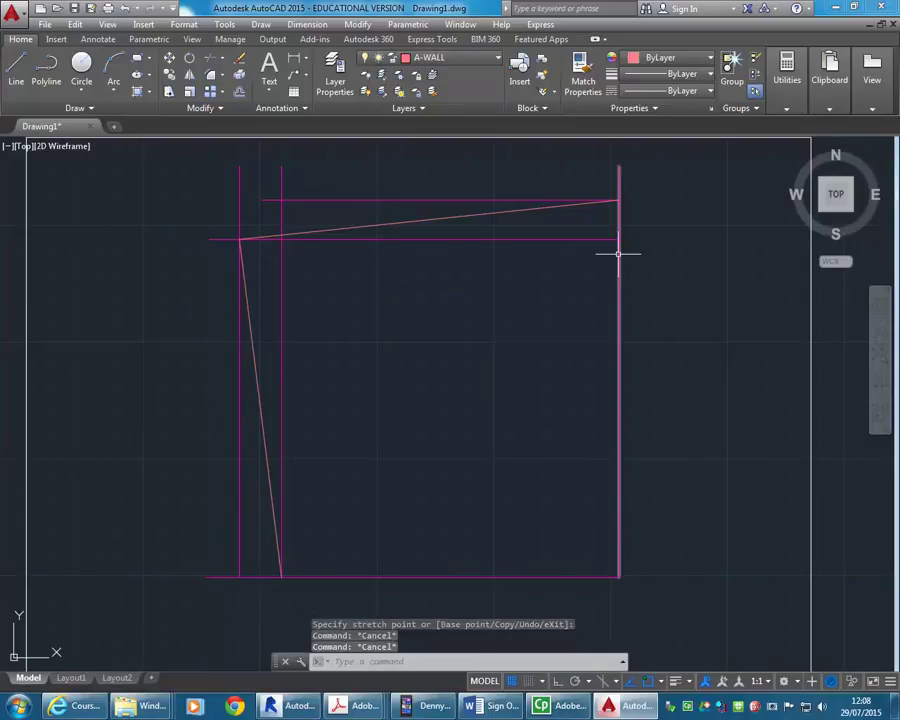
- Pull the right guide line's bottom end up to a short stub near the top-right corner
left_click(619, 251)
left_click(619, 577)
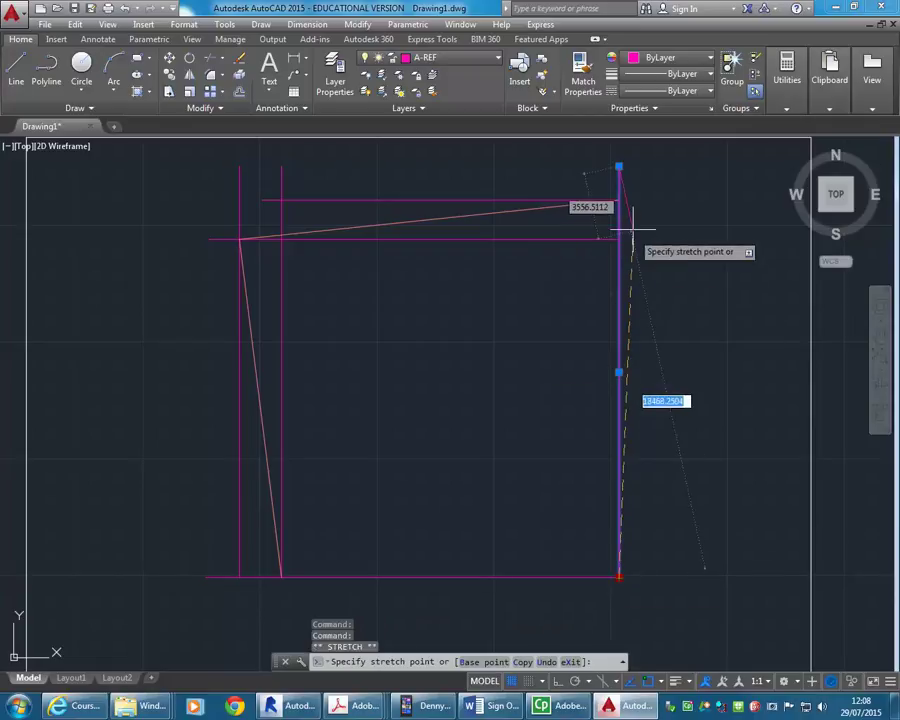
left_click(619, 200)
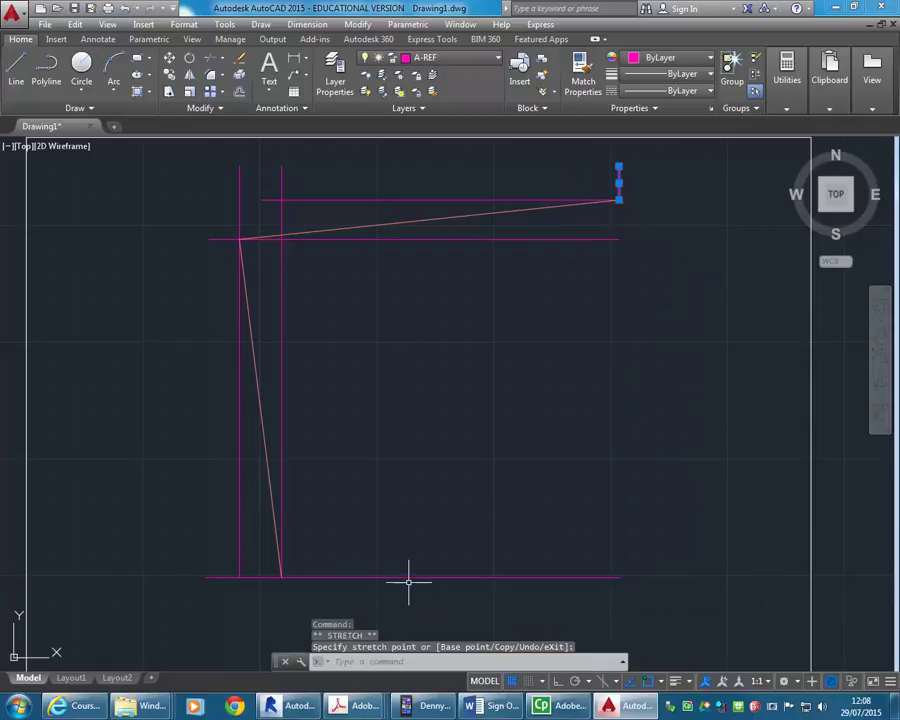
key("Escape")
- Shorten the bottom guide line's right end back to the lower-left corner
left_click(412, 577)
left_click(619, 577)
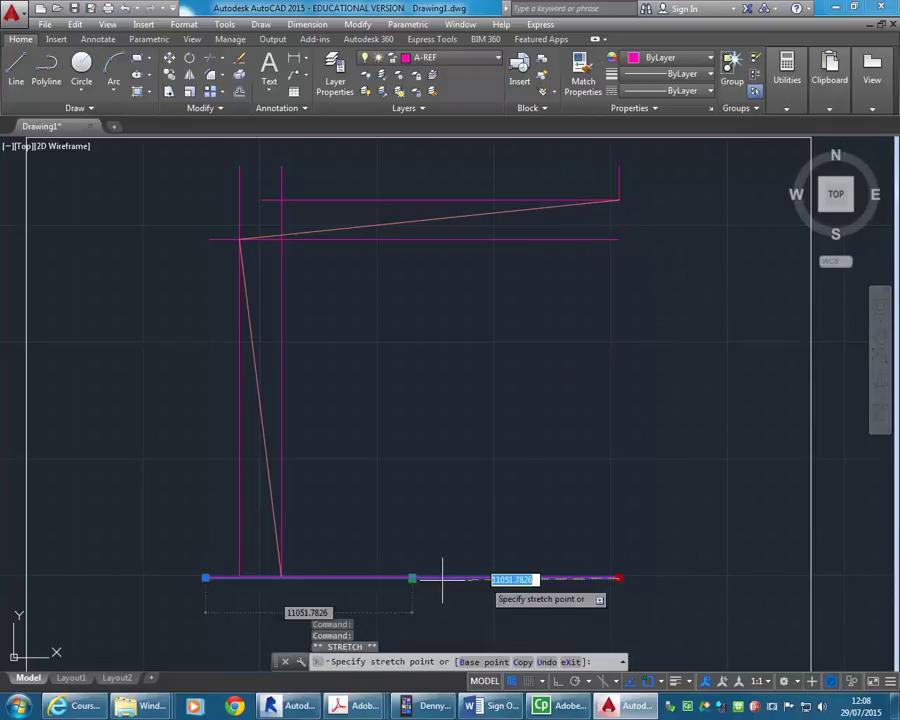
left_click(281, 578)
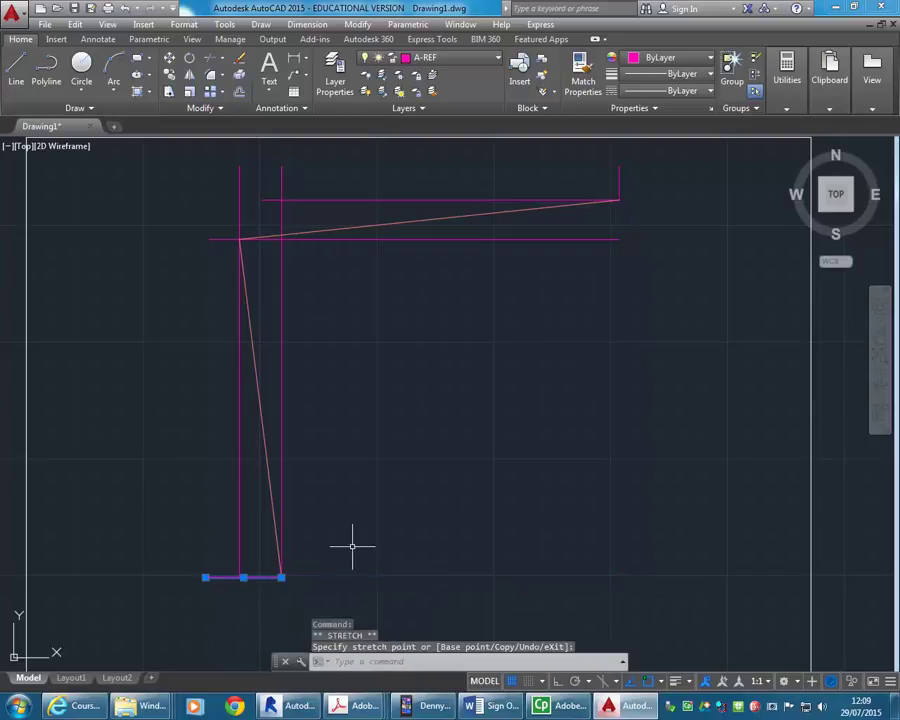
key("Escape")
key("Escape")
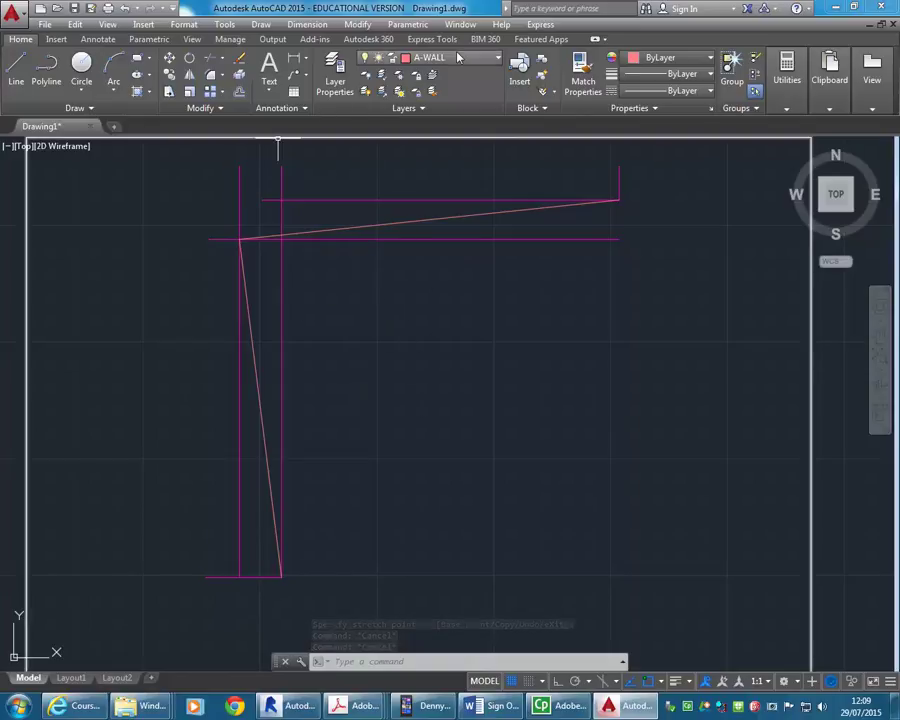
- Draw the right wall line down from the top-right corner and the bottom wall line from the bottom-left corner
left_click(16, 68)
left_click(619, 200)
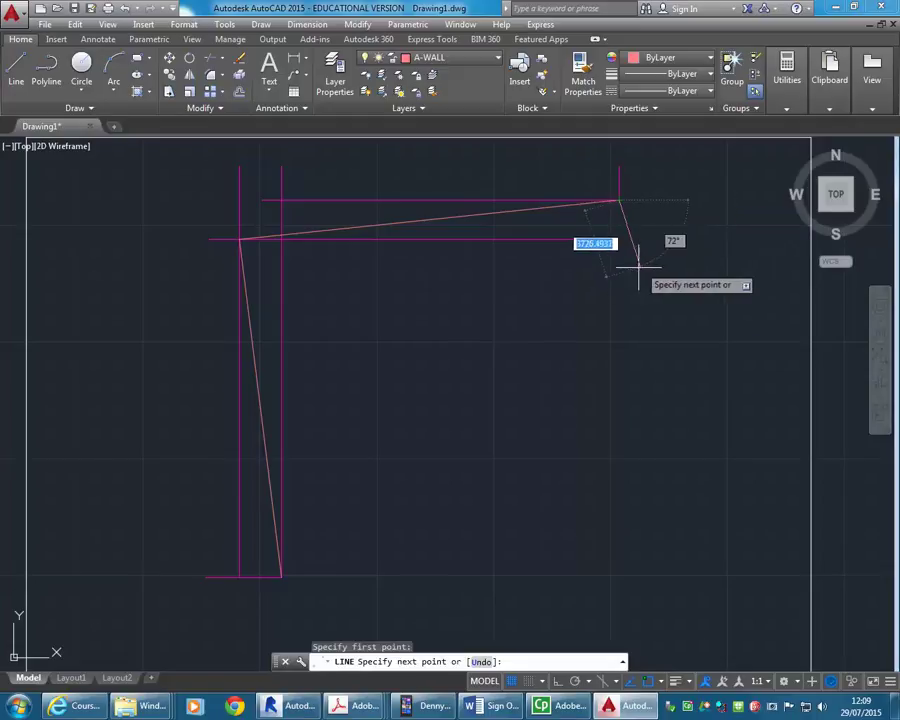
left_click(619, 505)
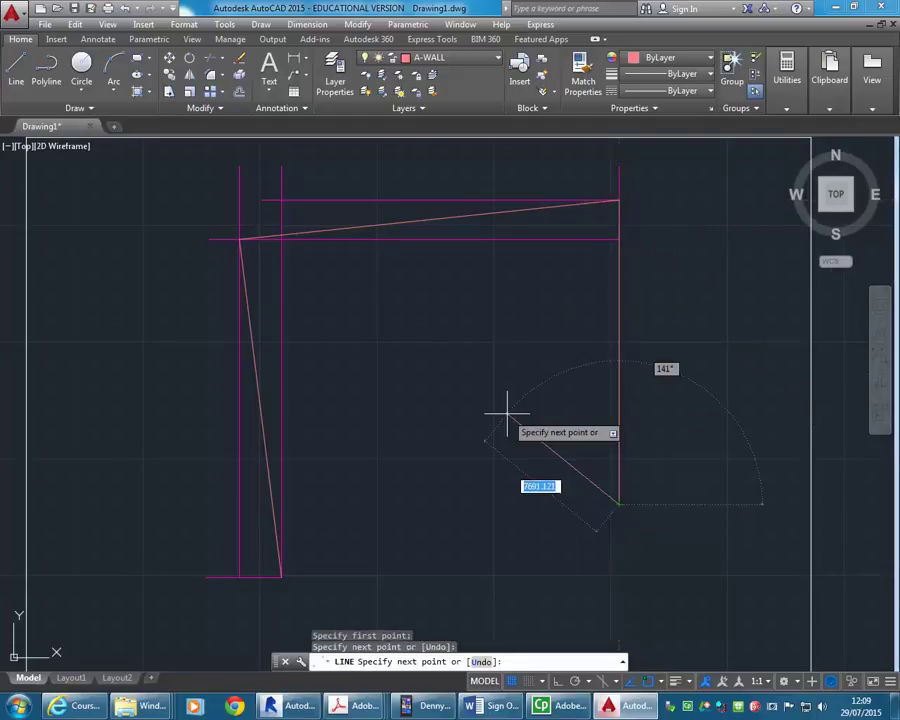
right_click(509, 417)
left_click(514, 421)
right_click(406, 401)
left_click(428, 410)
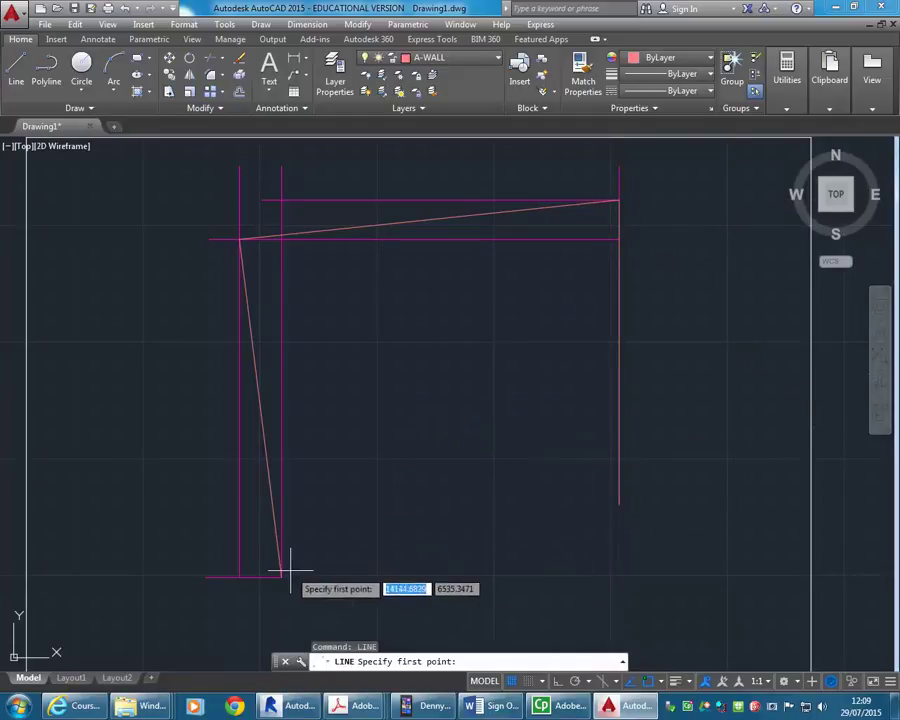
left_click(282, 576)
left_click(459, 576)
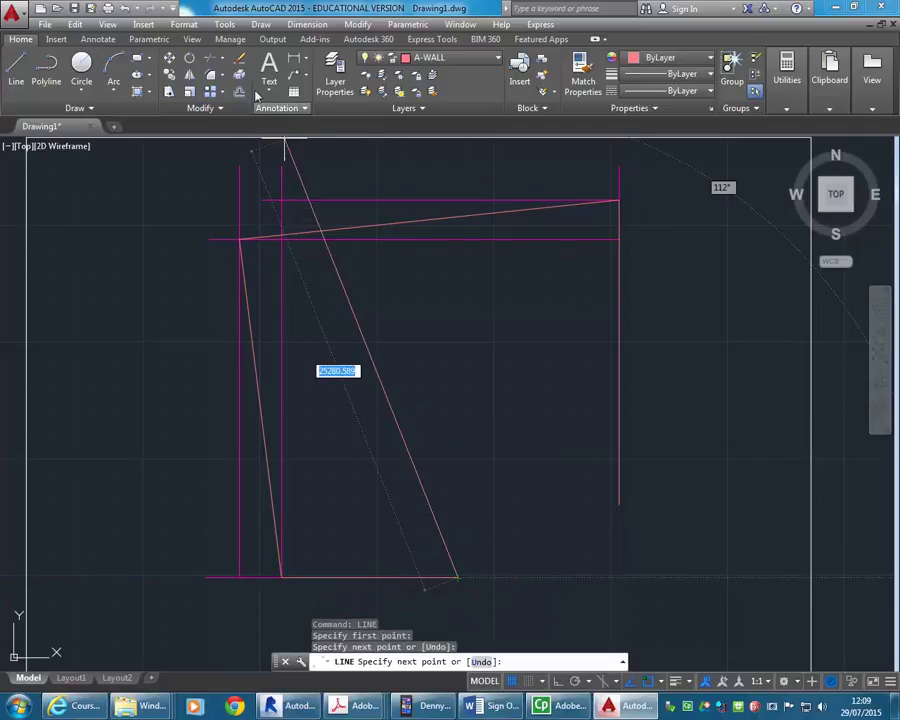
- Fillet the bottom and right wall lines into a sharp bottom-right corner
left_click(211, 77)
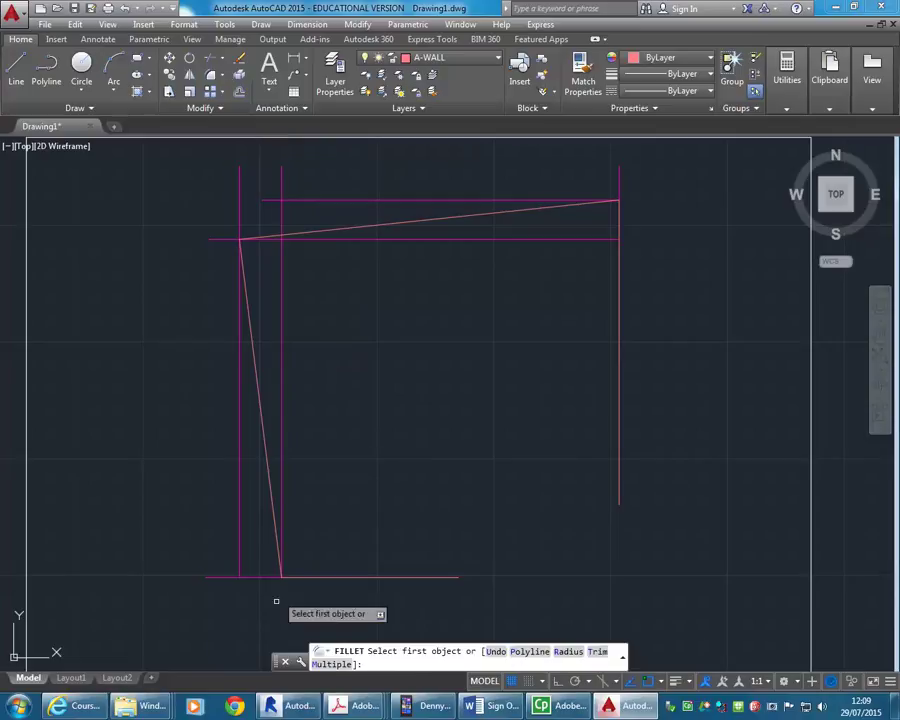
left_click(622, 656)
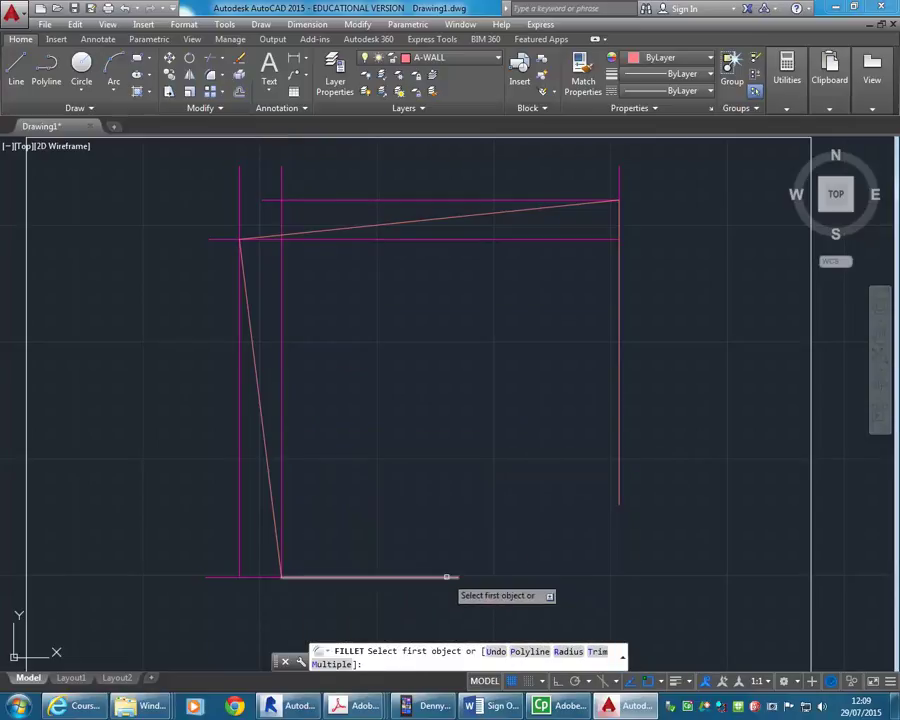
left_click(432, 576)
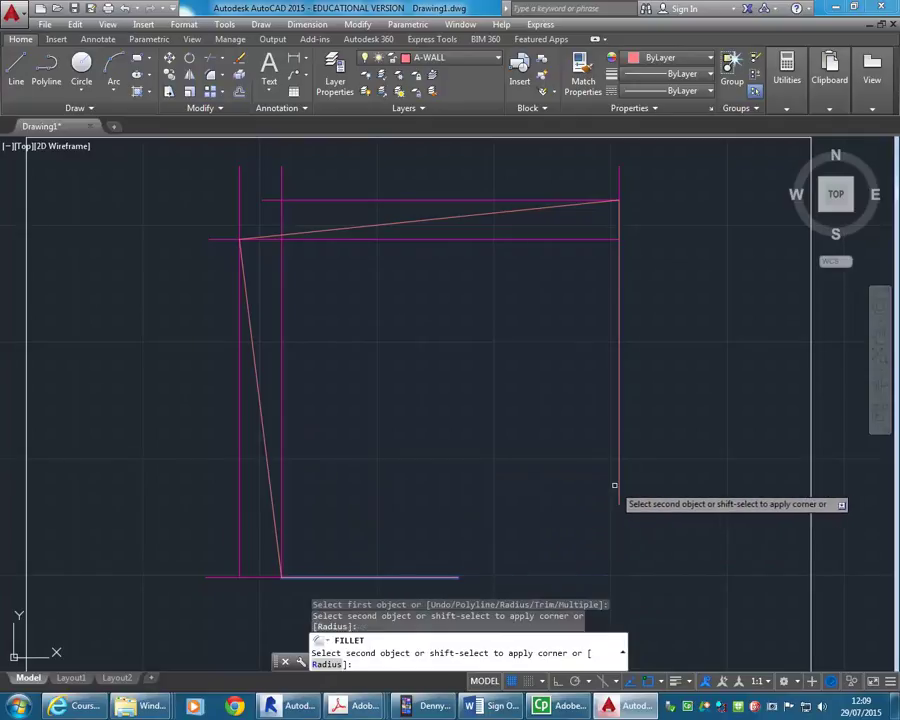
left_click(619, 502)
key("Escape")
key("Escape")
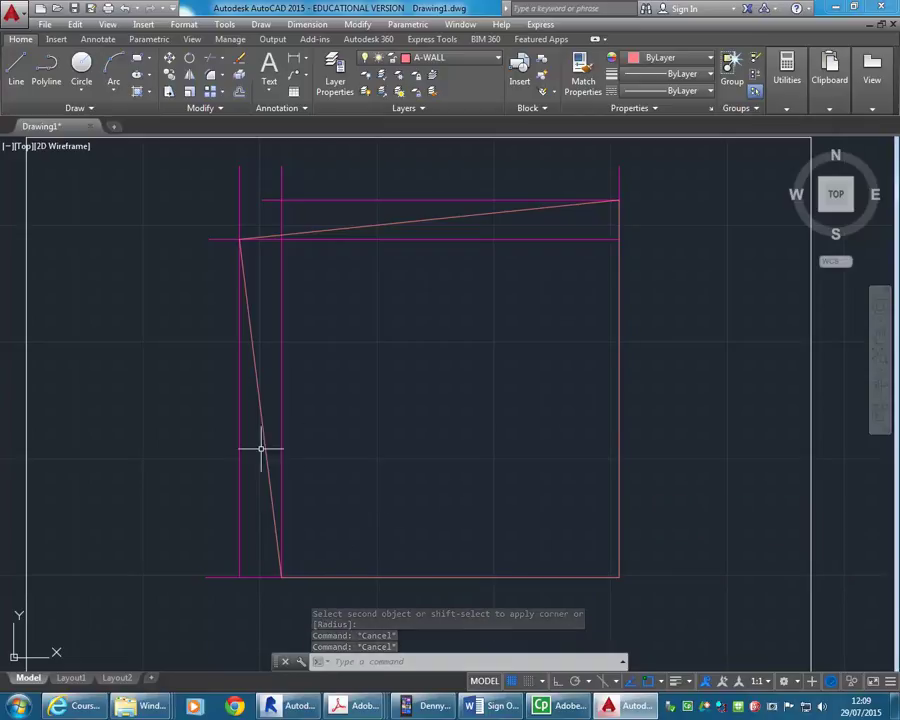
left_click(358, 706)
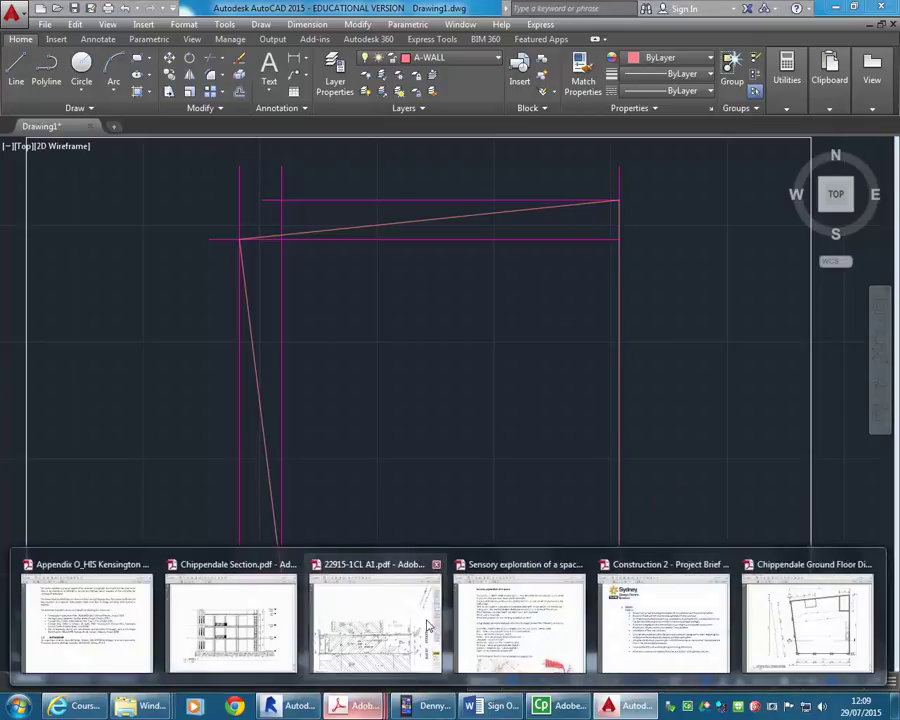
left_click(810, 630)
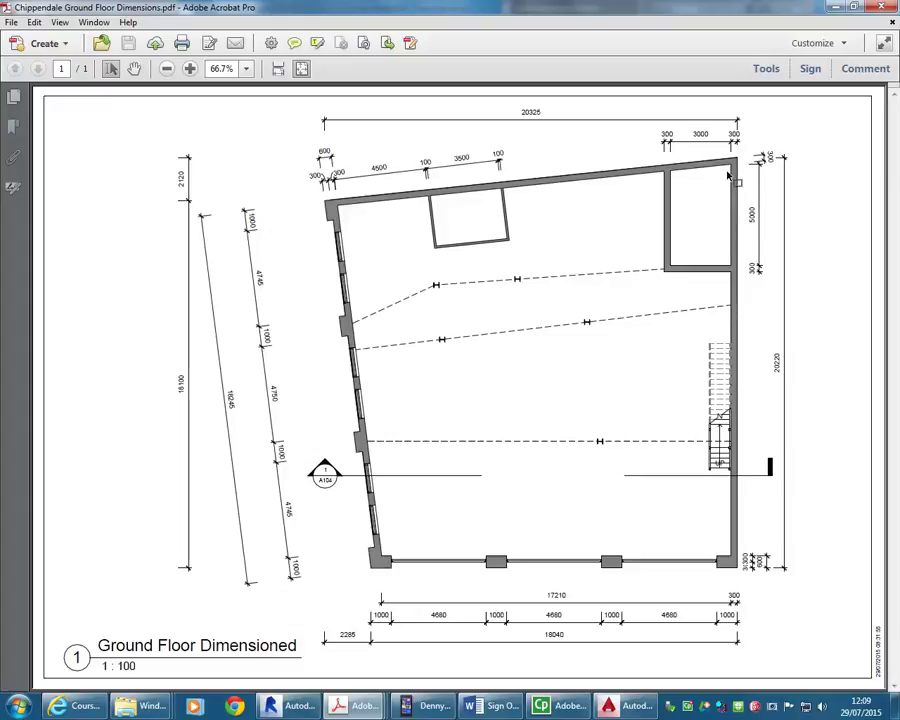
key("alt+Tab")
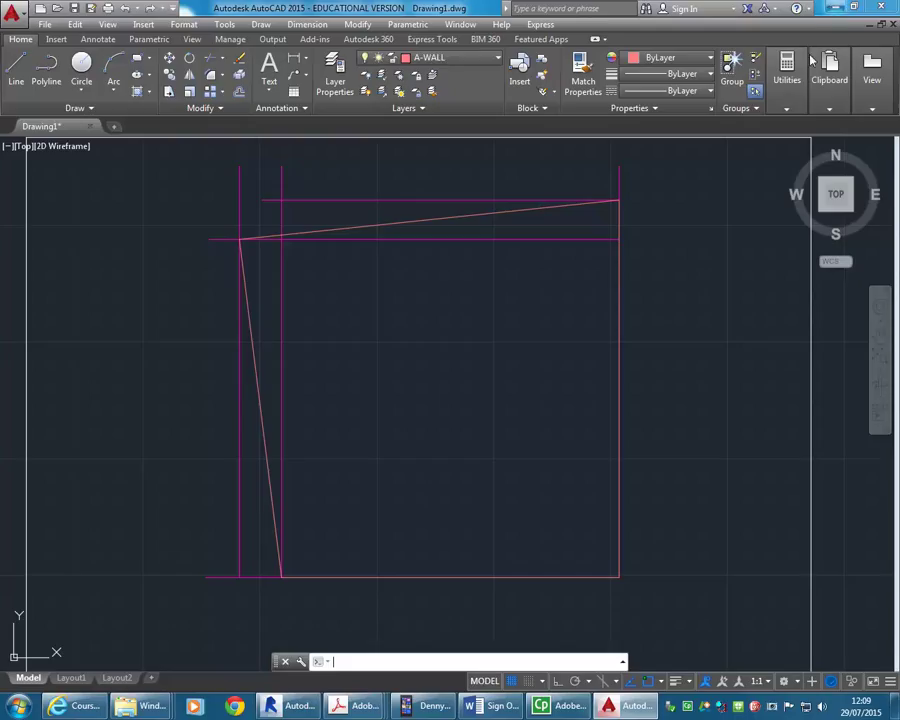
- Offset the sloped top and right wall lines 300 inward
left_click(240, 92)
type("300")
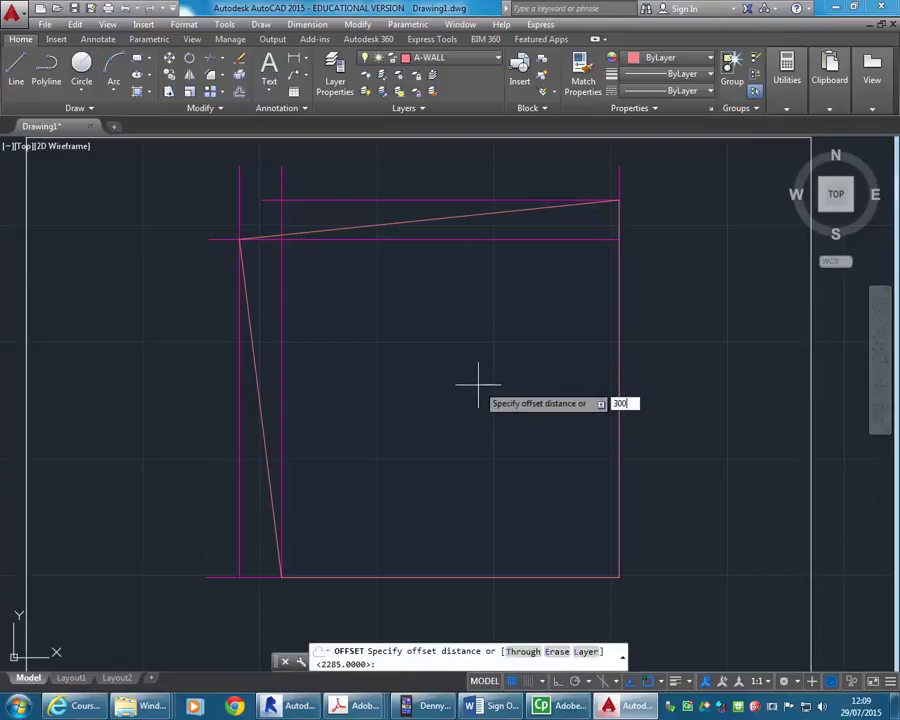
key("Return")
left_click(526, 210)
left_click(546, 297)
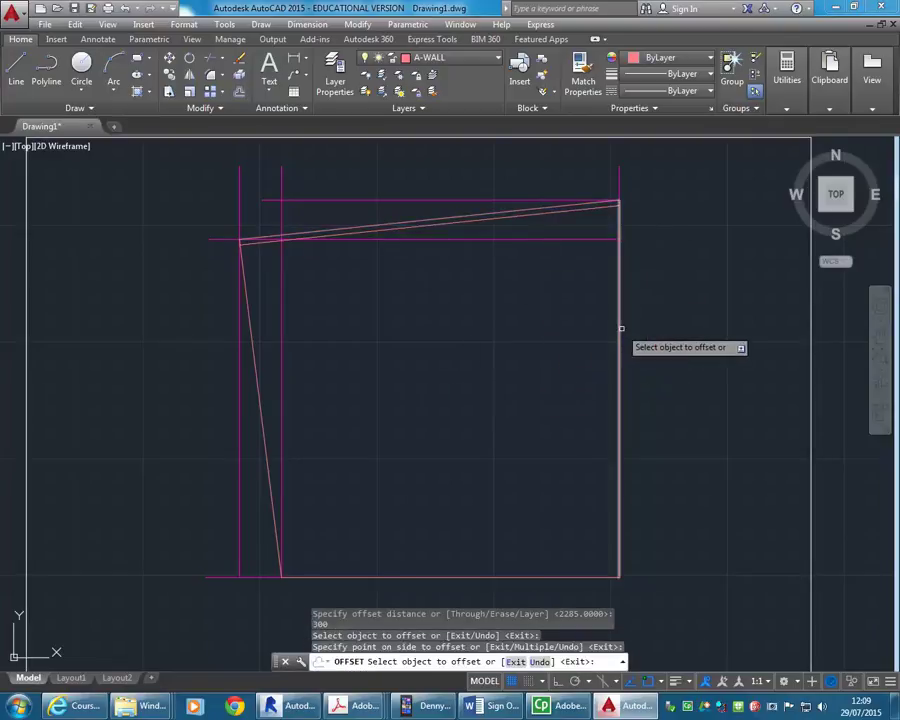
left_click(618, 327)
left_click(538, 382)
- Offset the bottom and sloped left wall lines 300 inward as well
left_click(500, 575)
left_click(499, 540)
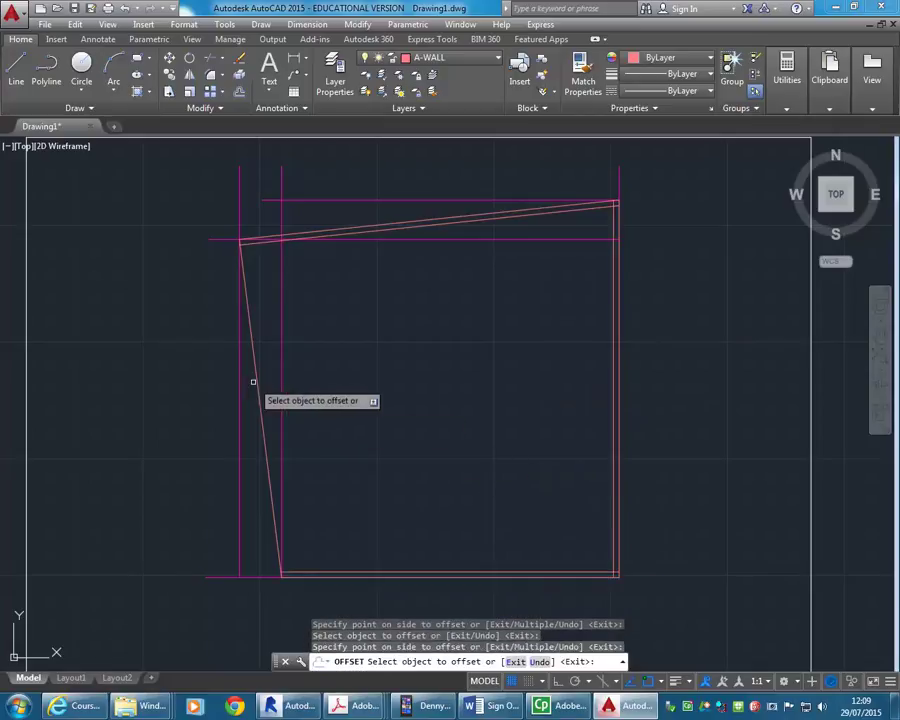
left_click(258, 422)
left_click(360, 369)
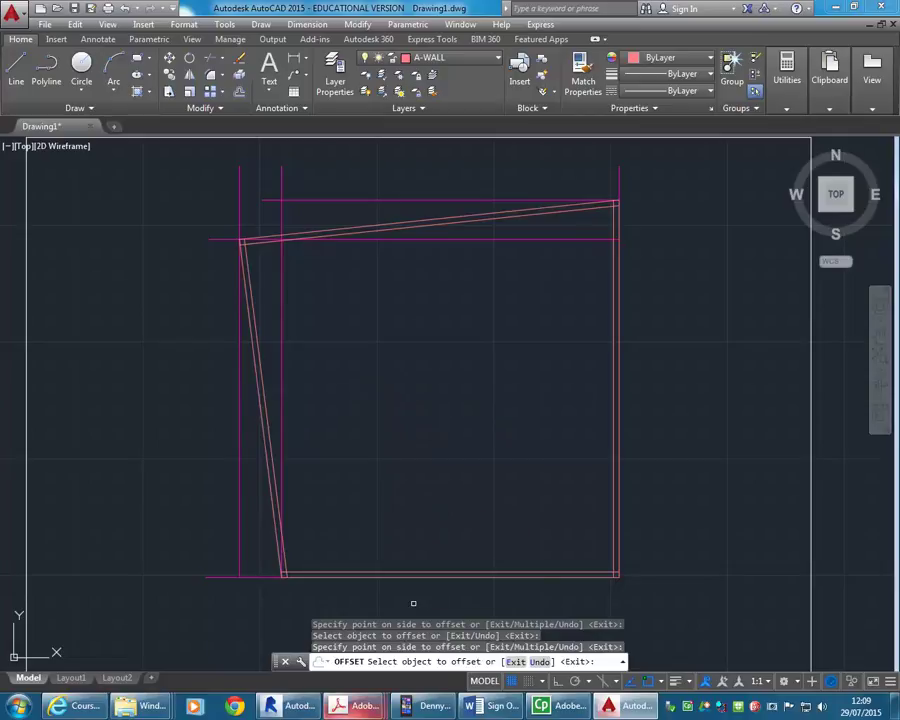
mouse_move(360, 705)
mouse_move(783, 633)
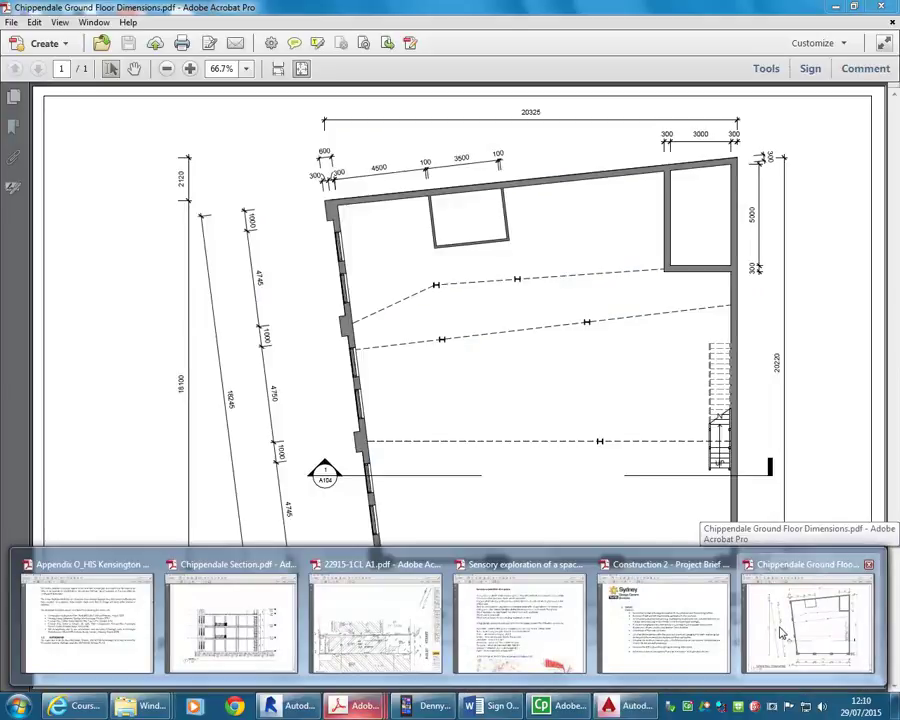
left_click(783, 633)
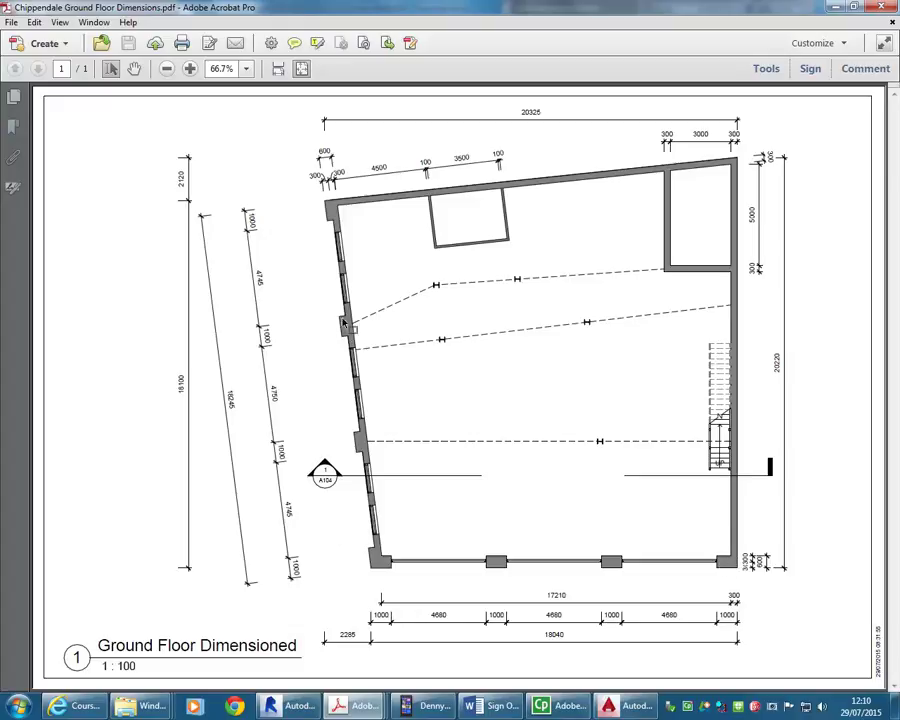
left_click(835, 8)
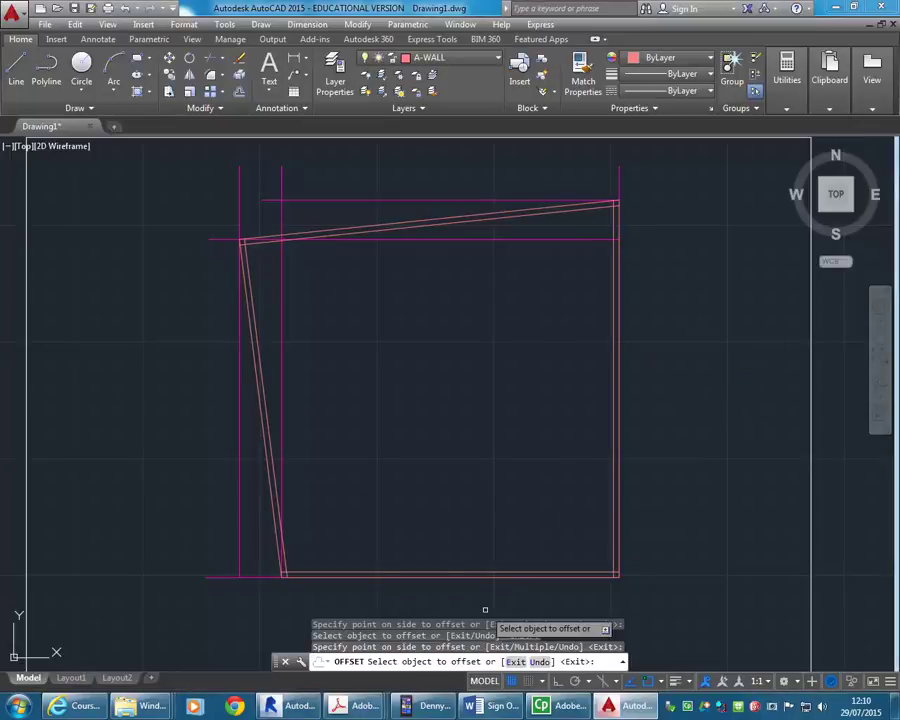
- Add another inner offset copy of the bottom and slanted left wall lines, then end the offset
left_click(476, 574)
left_click(420, 488)
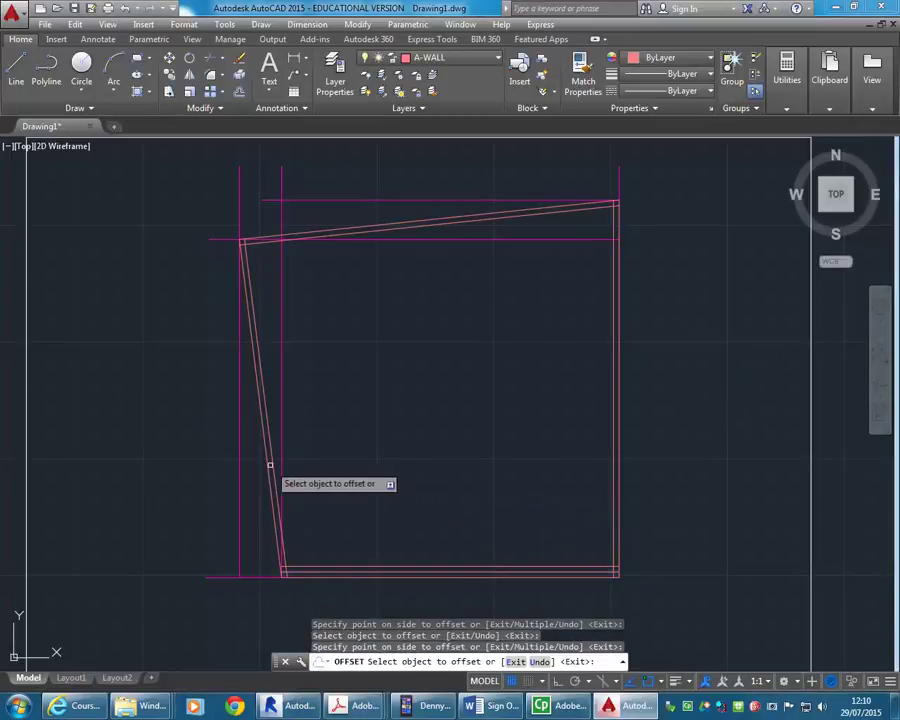
left_click(270, 452)
left_click(388, 394)
right_click(417, 400)
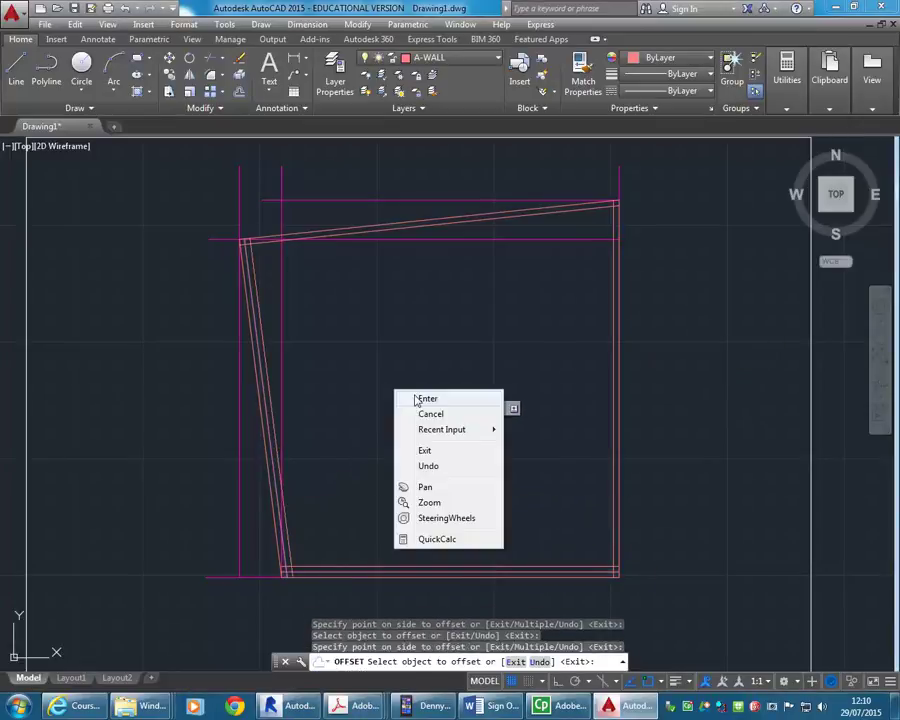
left_click(424, 399)
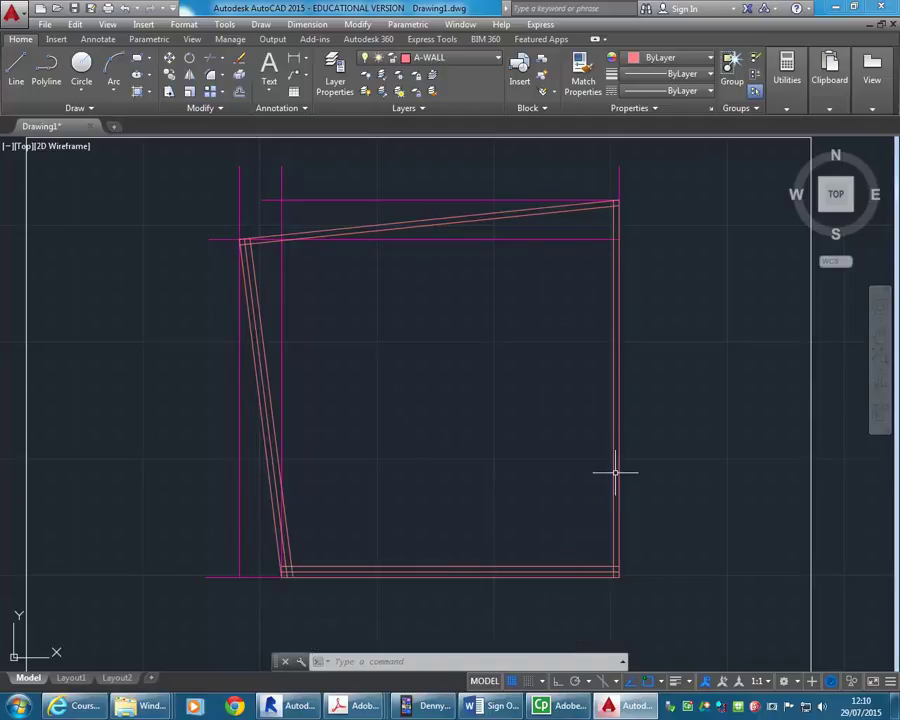
- Fillet the inner lines at the bottom-right, top-right, top-left and bottom-left corners
left_click(209, 76)
left_click(597, 565)
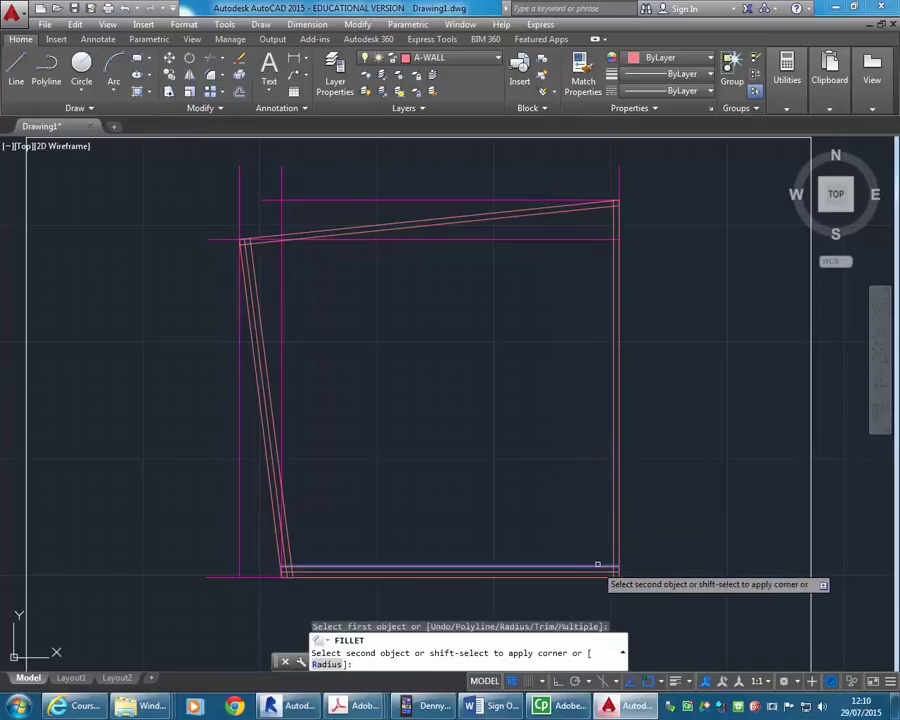
left_click(614, 552)
key("Return")
left_click(613, 281)
left_click(540, 213)
key("Return")
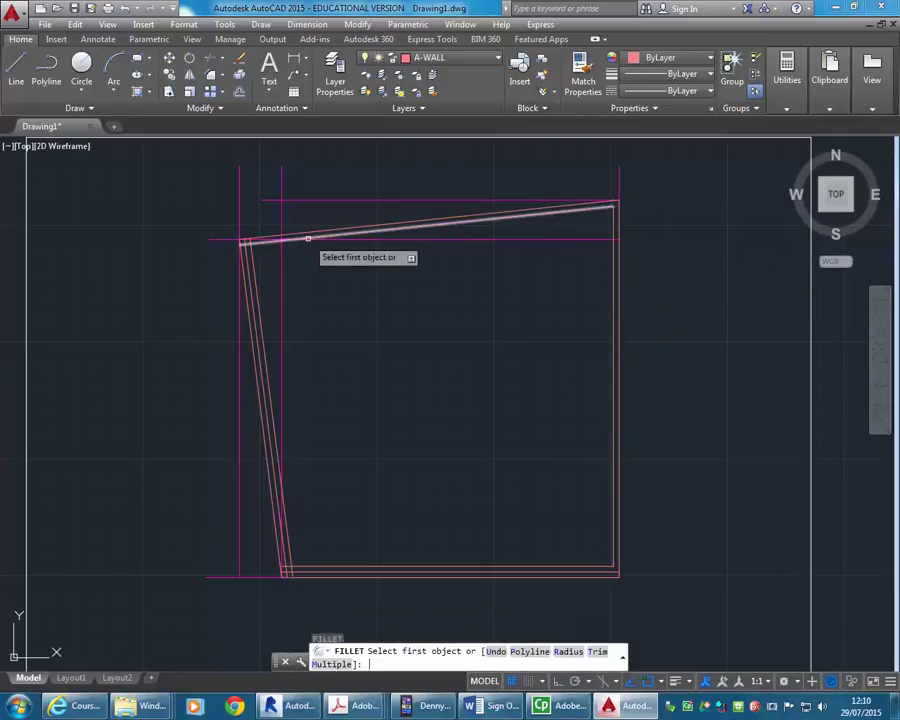
left_click(370, 228)
left_click(250, 260)
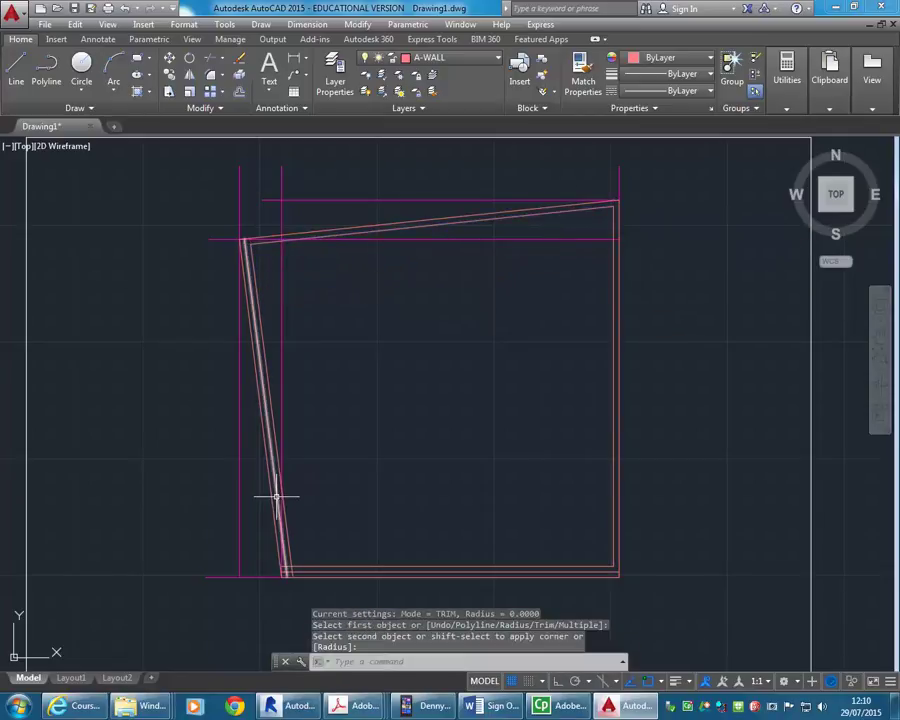
key("Return")
left_click(290, 562)
left_click(297, 569)
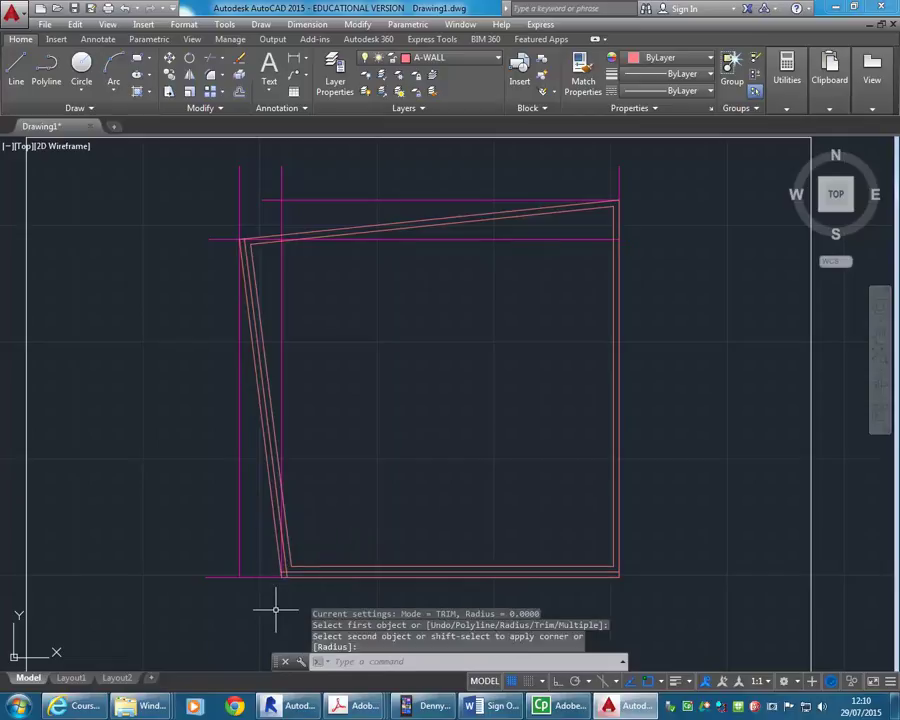
mouse_move(357, 710)
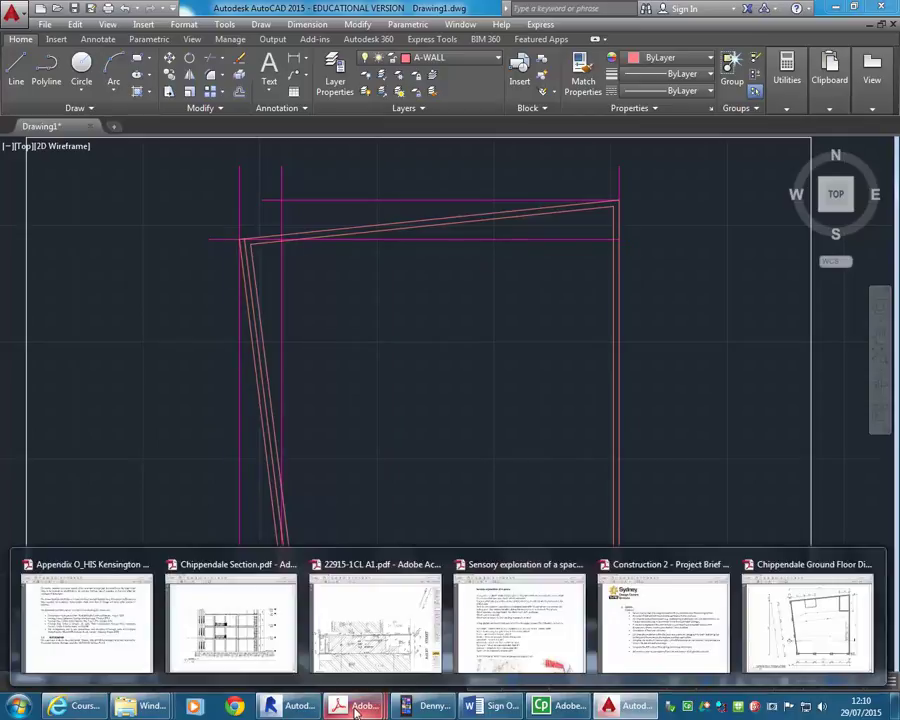
left_click(850, 630)
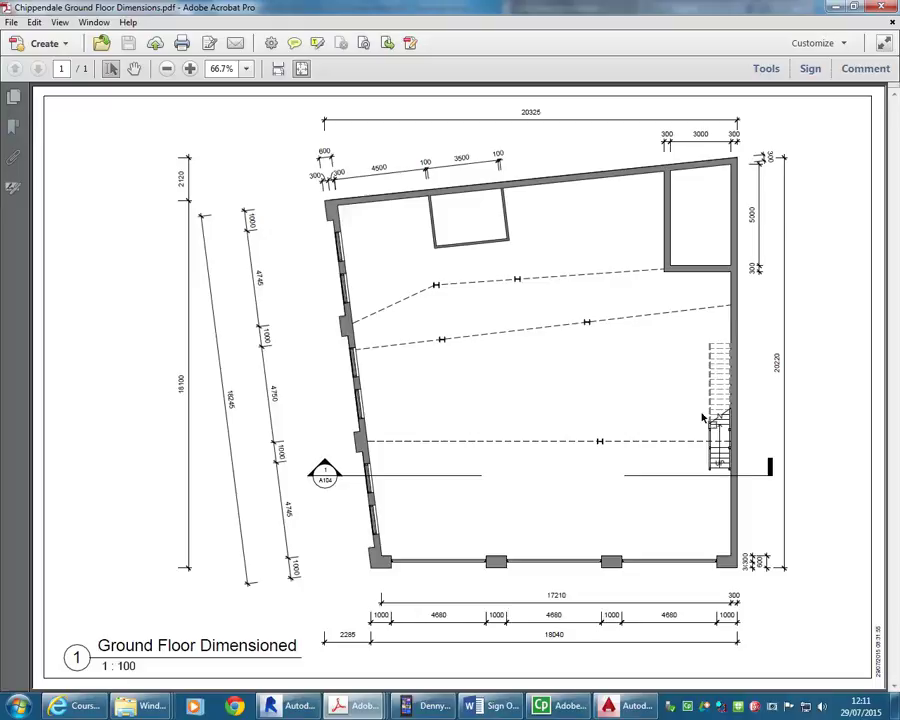
key("alt+Tab")
- Stretch the corner's vertical reference line straight down with ortho (F8) below the bottom wall
scroll(302, 490, "up", 5)
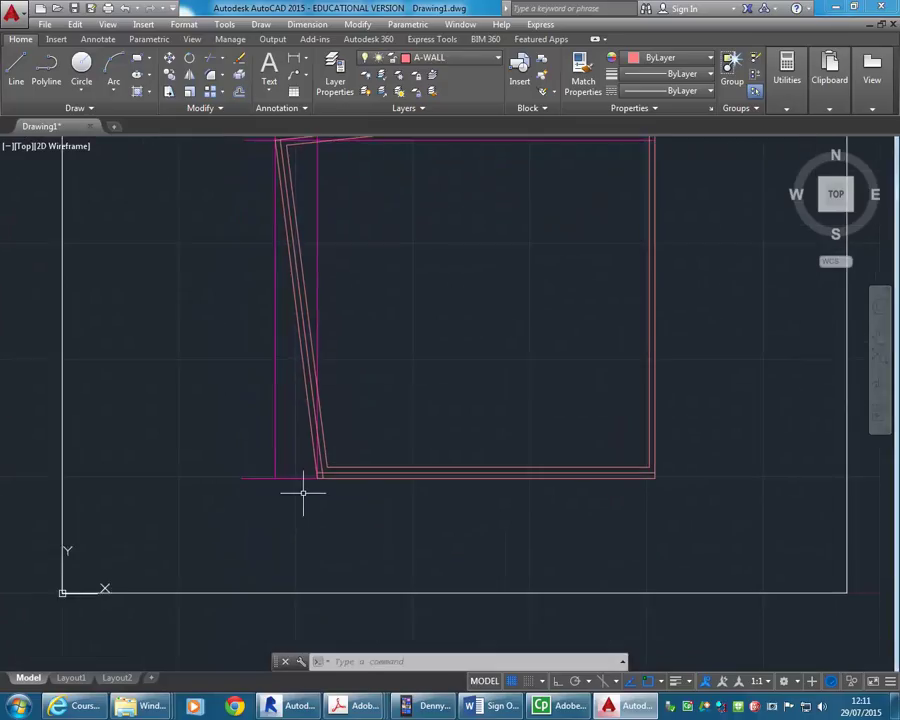
middle_click_drag(332, 498, 323, 530)
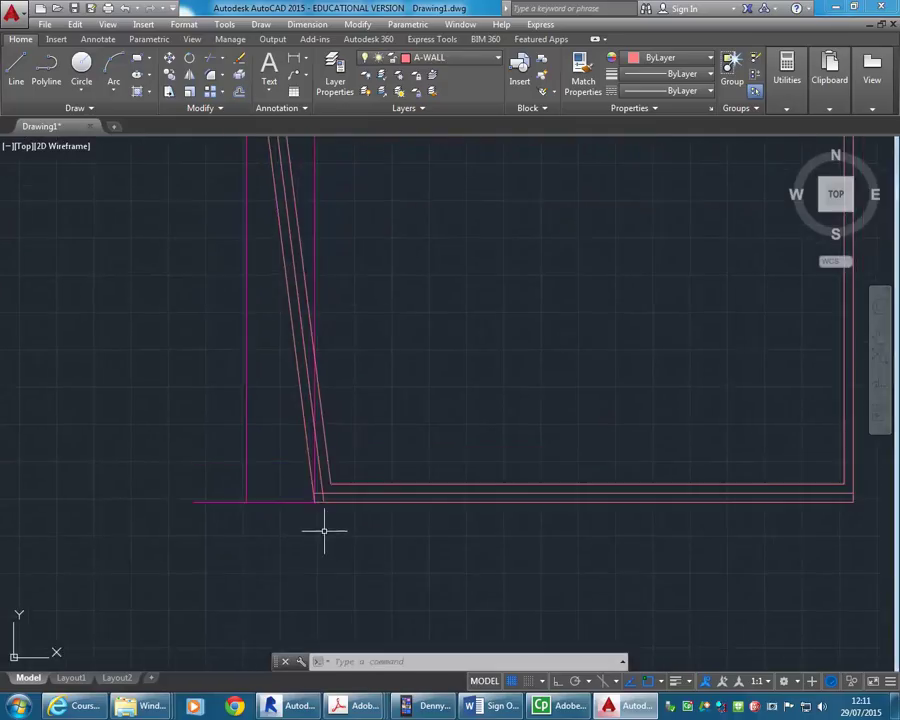
left_click(16, 68)
scroll(300, 505, "up", 3)
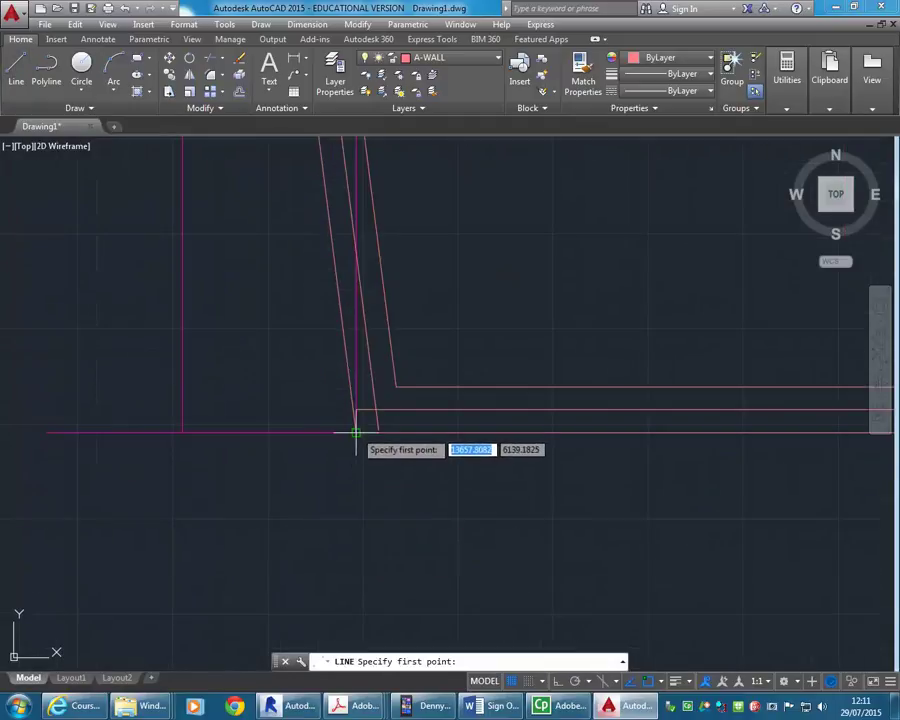
key("Escape")
key("Escape")
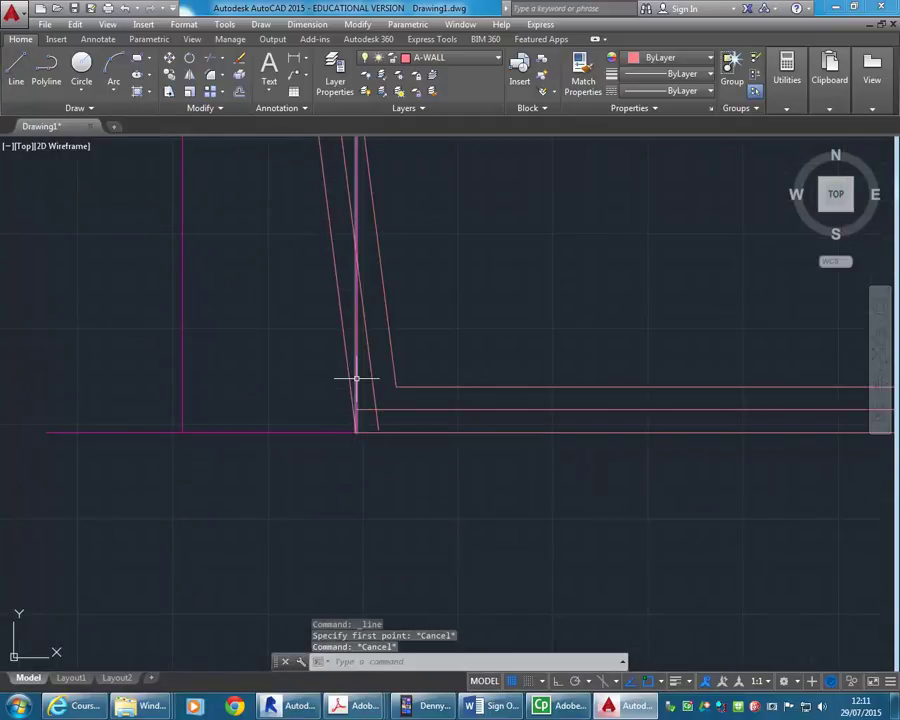
left_click(357, 378)
left_click(355, 432)
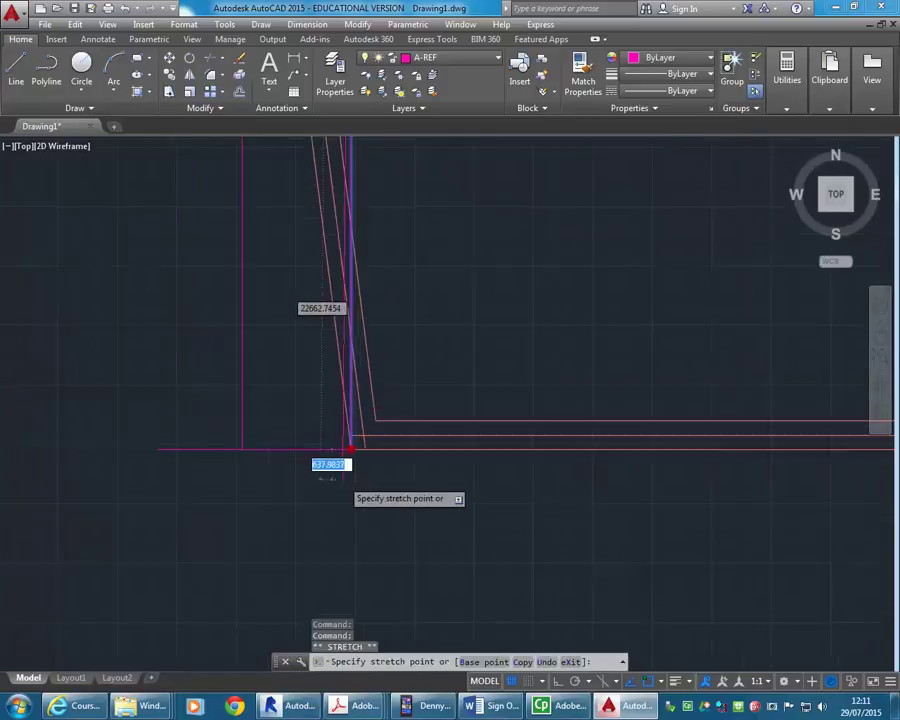
scroll(355, 450, "down", 2)
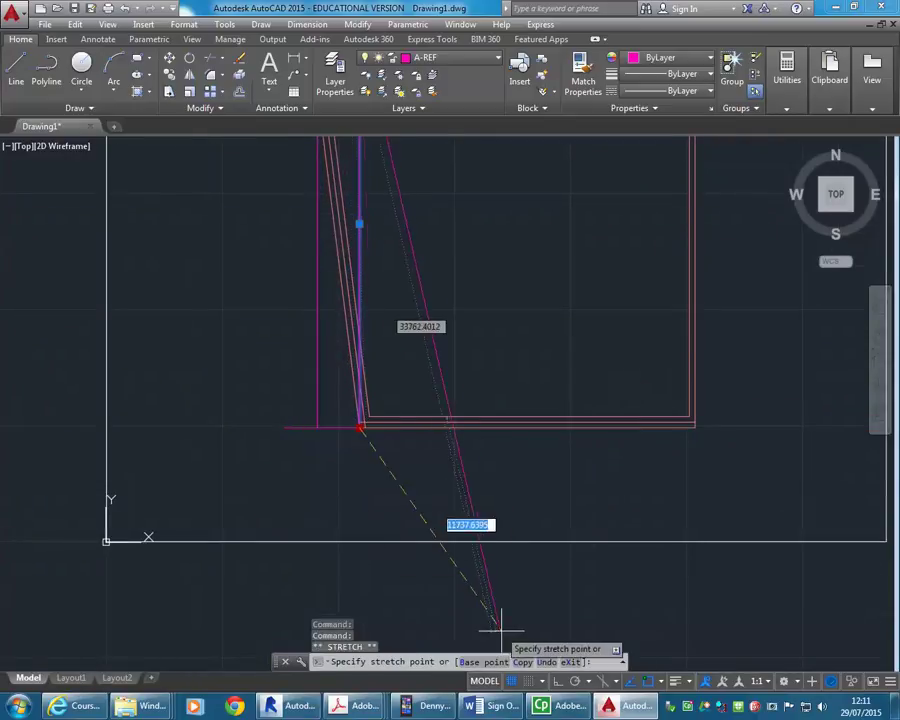
key("F8")
key("Escape")
key("Escape")
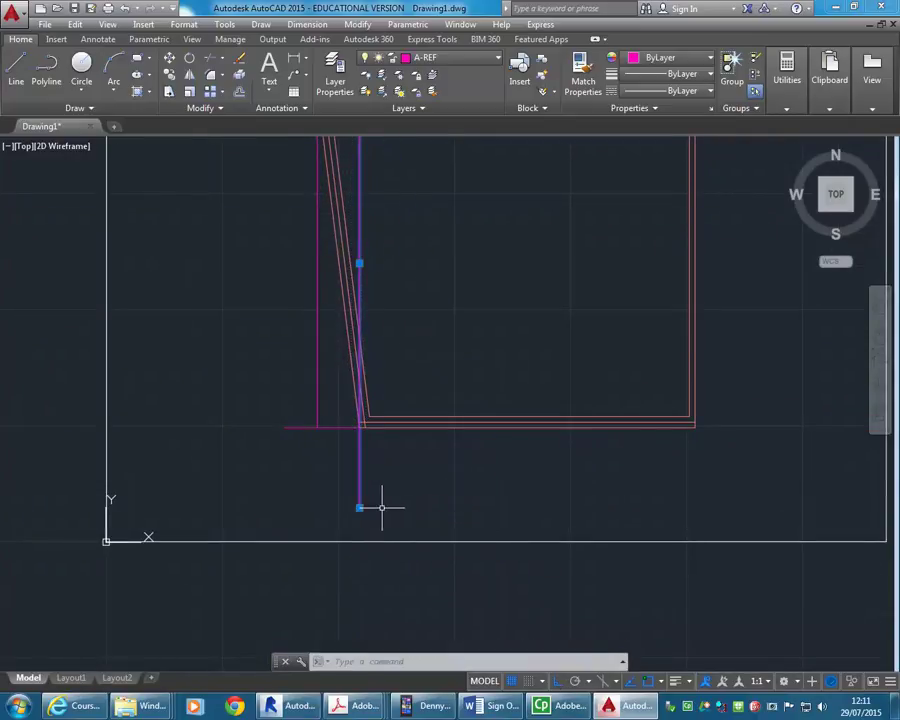
- Zoom and pan to re-center the view on the bottom-left wall corner
scroll(374, 492, "down", 3)
scroll(373, 493, "up", 4)
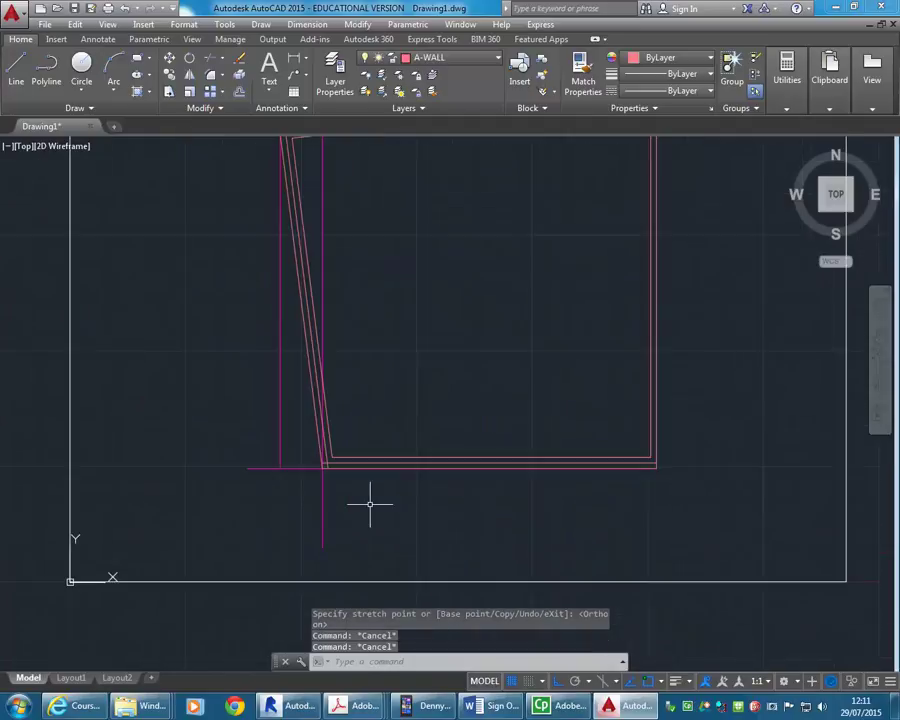
scroll(274, 489, "down", 4)
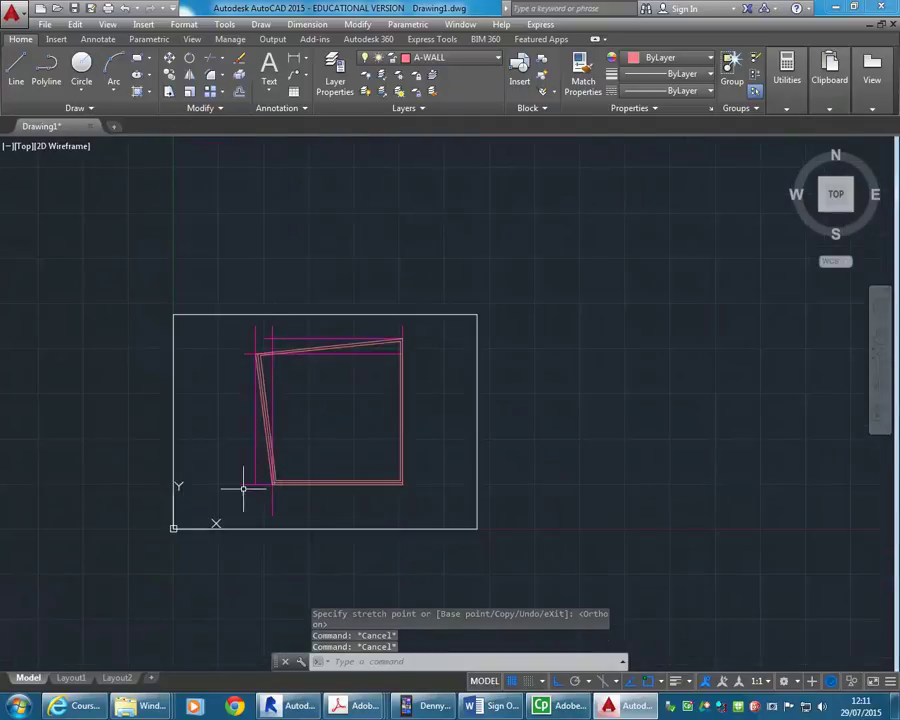
scroll(263, 478, "up", 2)
middle_click_drag(263, 478, 348, 420)
scroll(333, 512, "up", 5)
middle_click_drag(366, 508, 370, 501)
- Offset the vertical corner guide line 1000 to the right
left_click(238, 92)
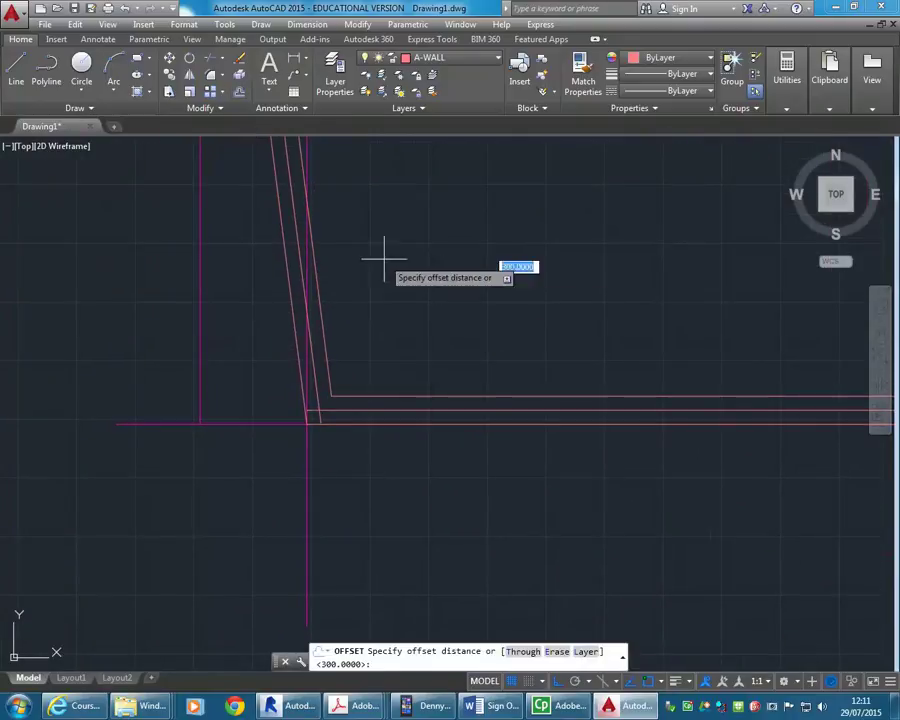
type("100")
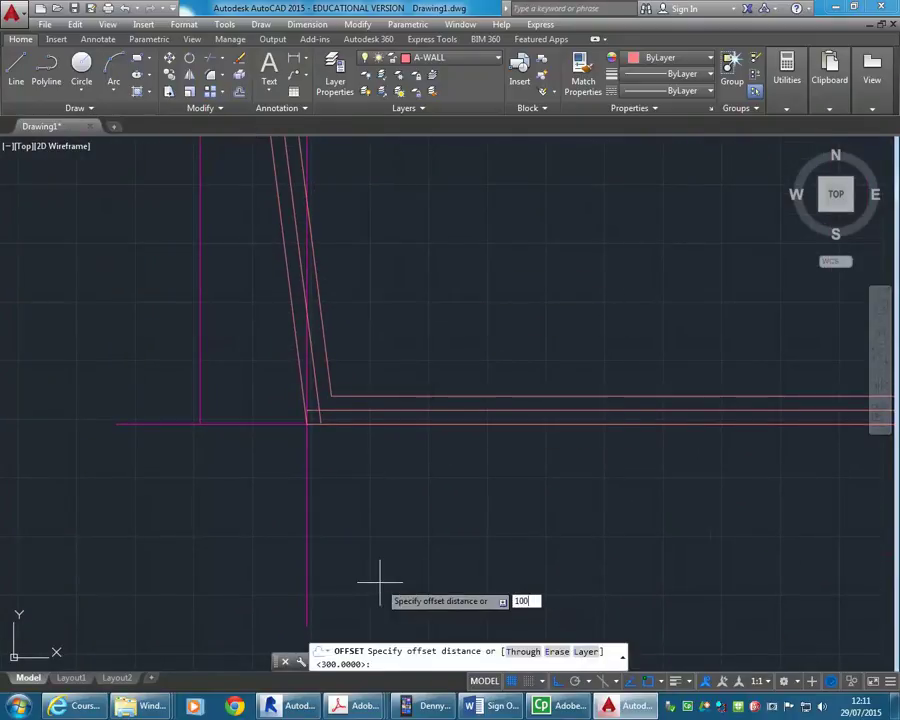
type("0")
key("Return")
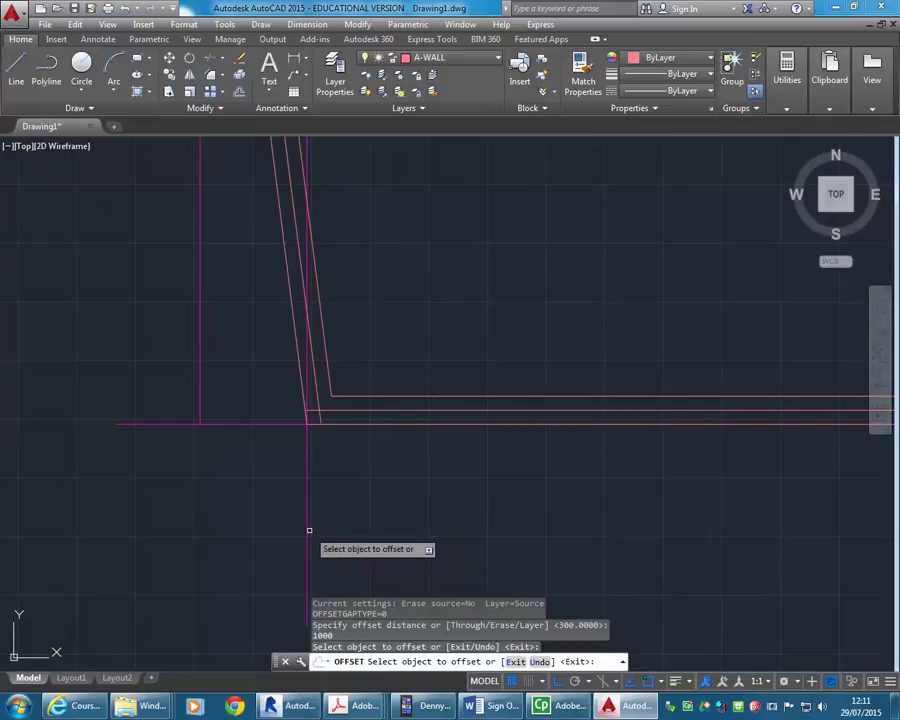
left_click(306, 528)
left_click(418, 536)
key("Return")
scroll(410, 452, "down", 4)
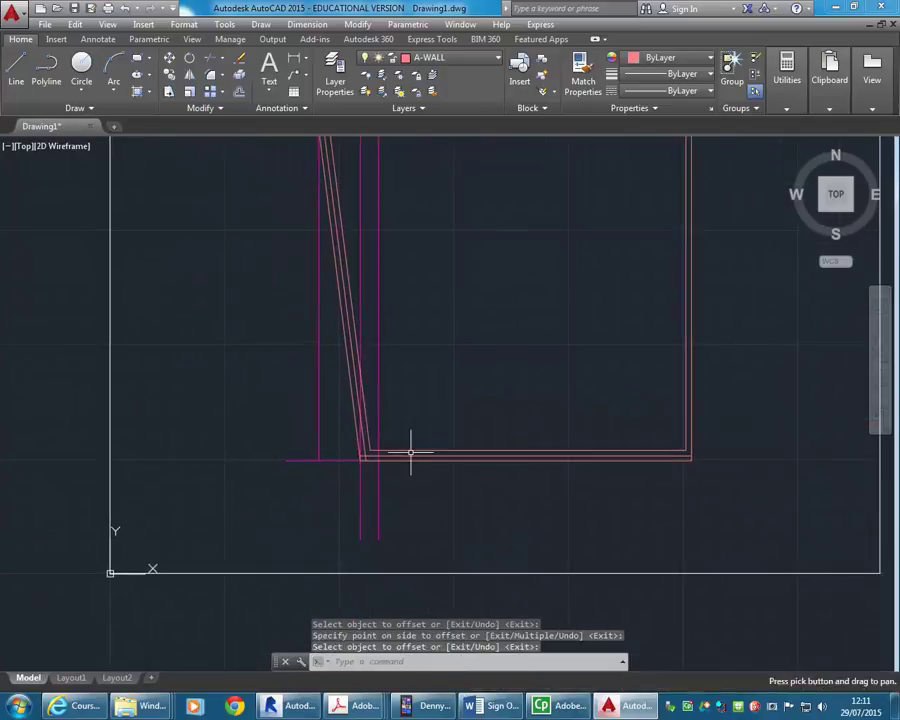
scroll(410, 452, "down", 3)
- Try adjusting the new guide line's length by its grip, then cancel and clear the selection
left_click(361, 260)
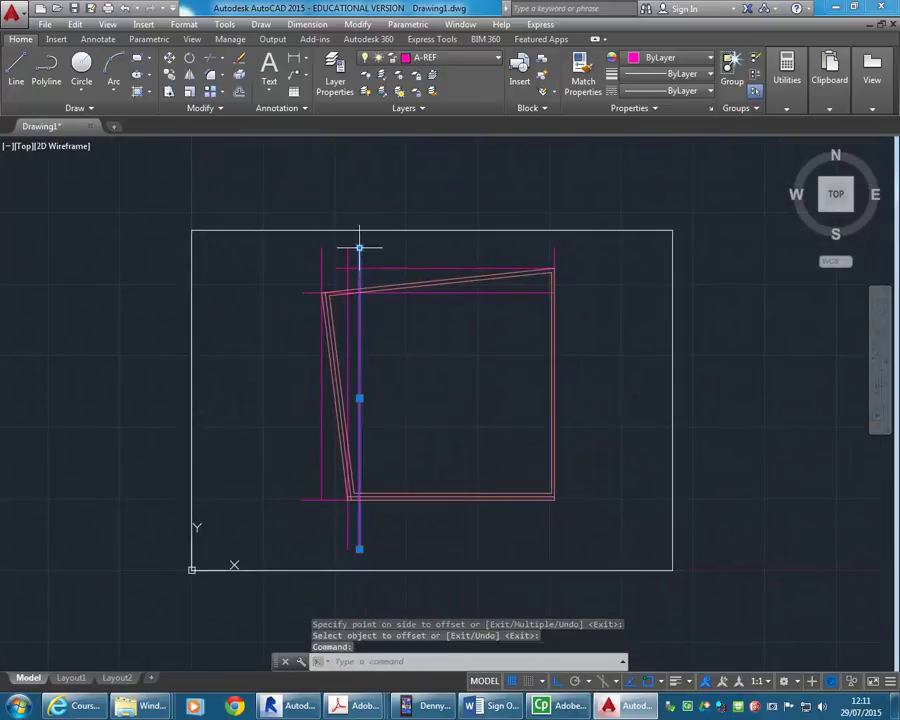
left_click(359, 248)
scroll(368, 521, "up", 3)
scroll(368, 521, "up", 2)
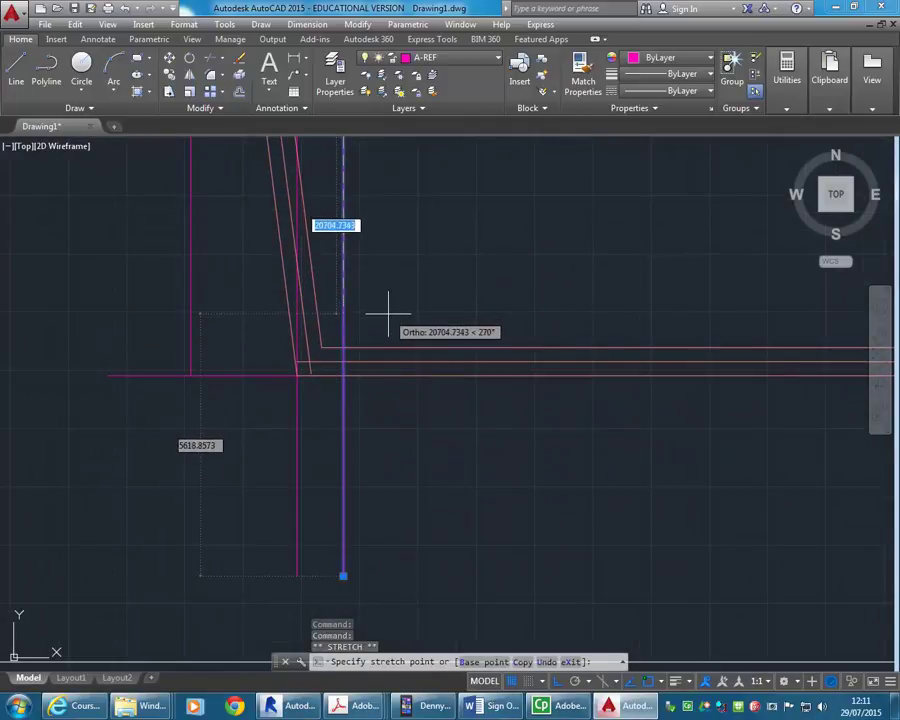
key("Escape")
middle_click_drag(548, 474, 304, 488)
key("Escape")
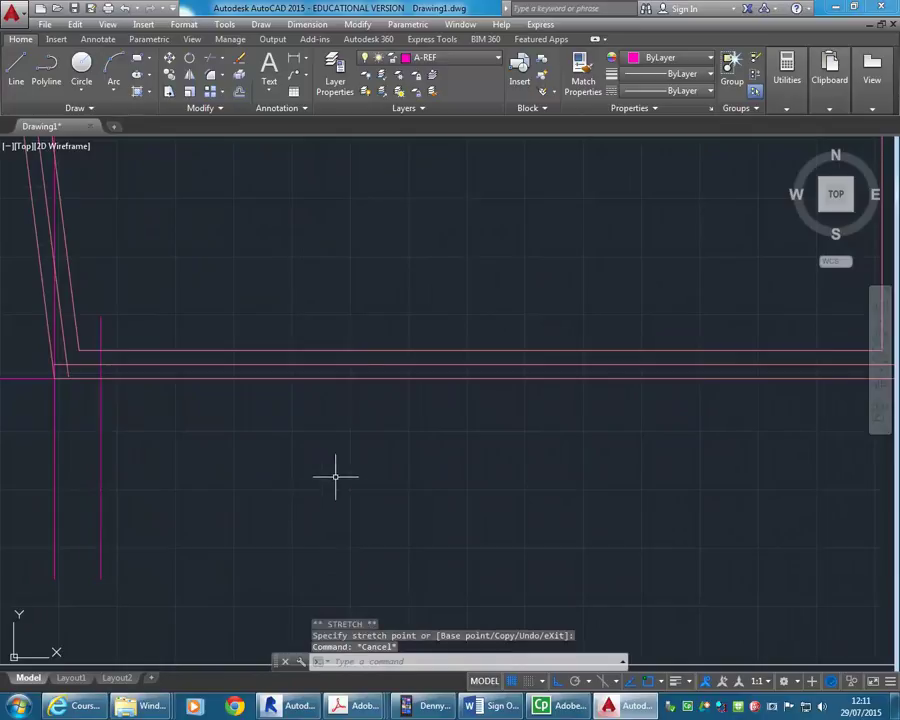
key("Escape")
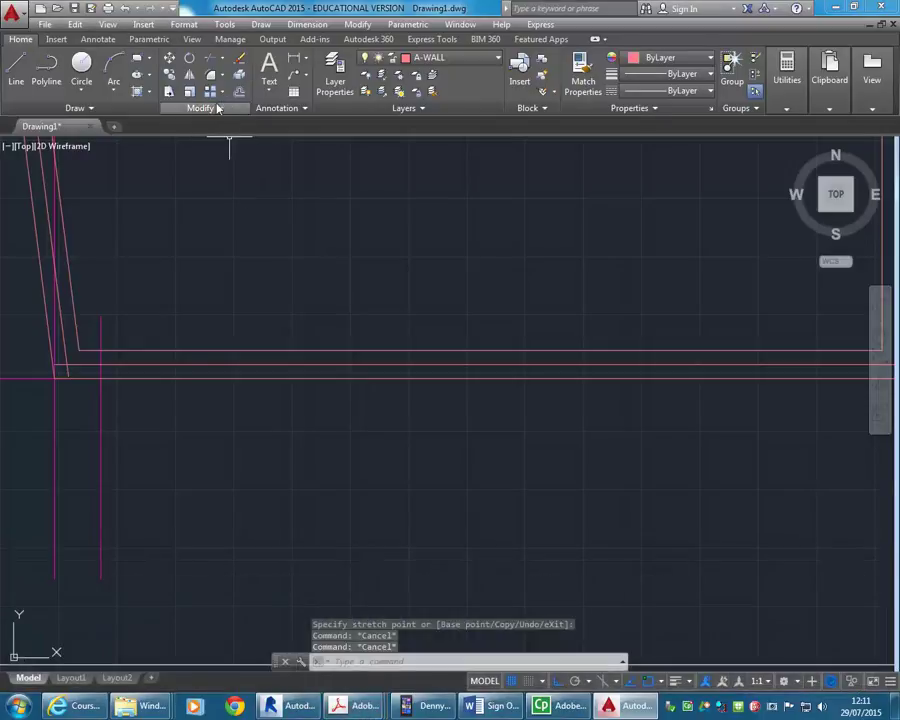
- Offset the new reference line 4680 to the right
left_click(239, 91)
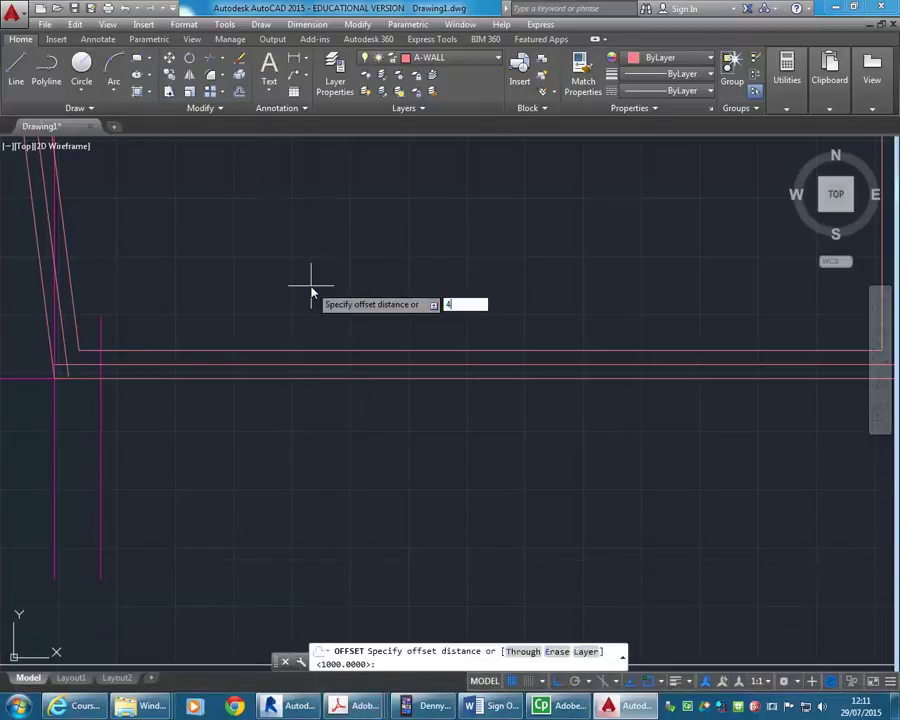
key("Return")
left_click(100, 438)
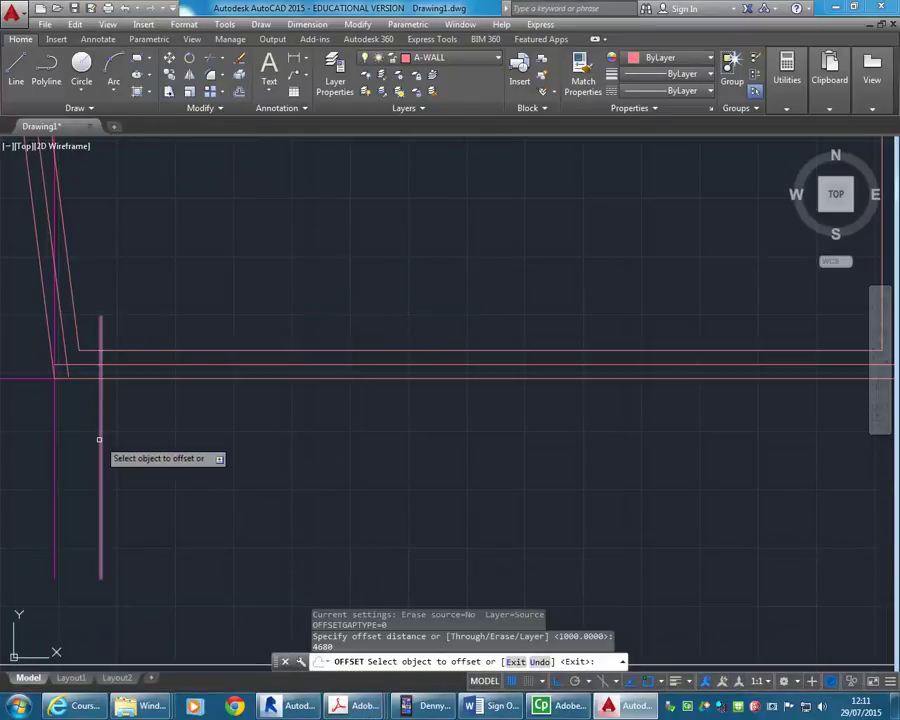
left_click(263, 456)
mouse_move(263, 456)
middle_mouse_down()
mouse_move(412, 418)
mouse_move(463, 418)
middle_mouse_up()
- Copy the pair of vertical column lines to two further positions along the bottom wall
left_click(489, 412)
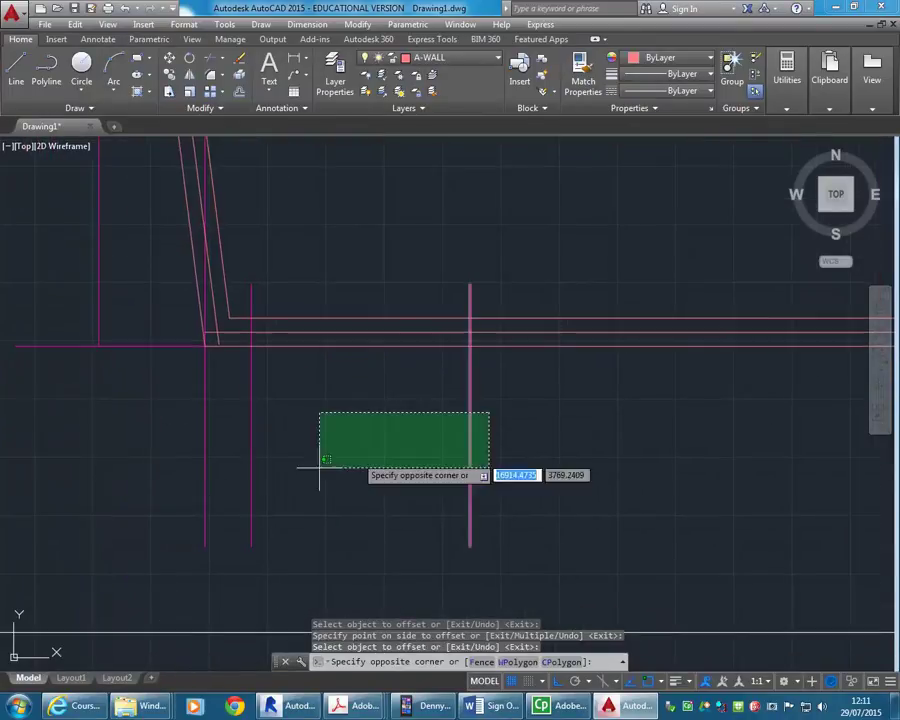
left_click(221, 484)
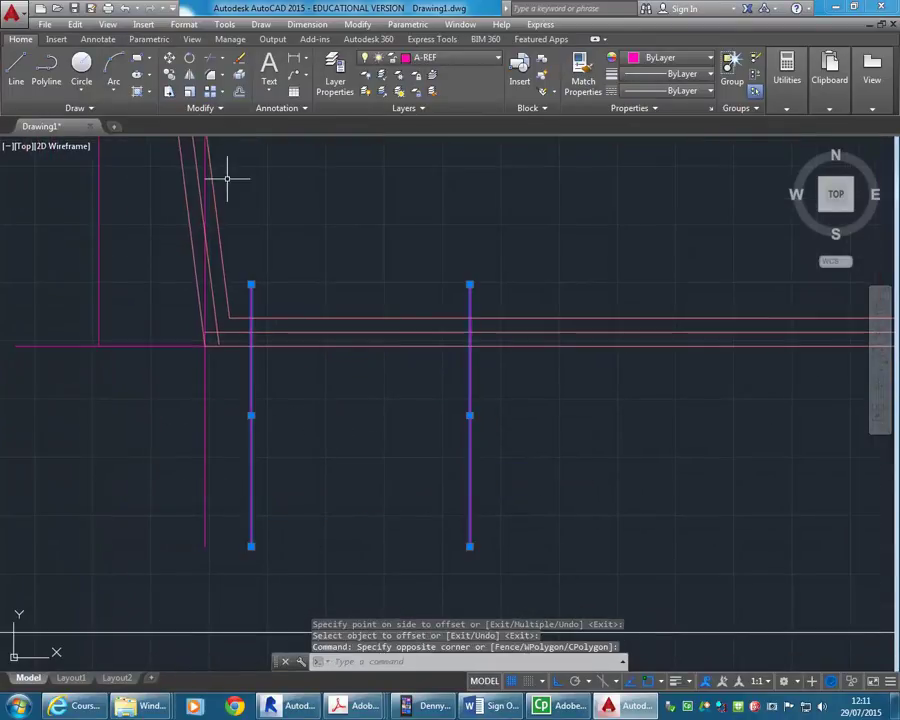
left_click(170, 76)
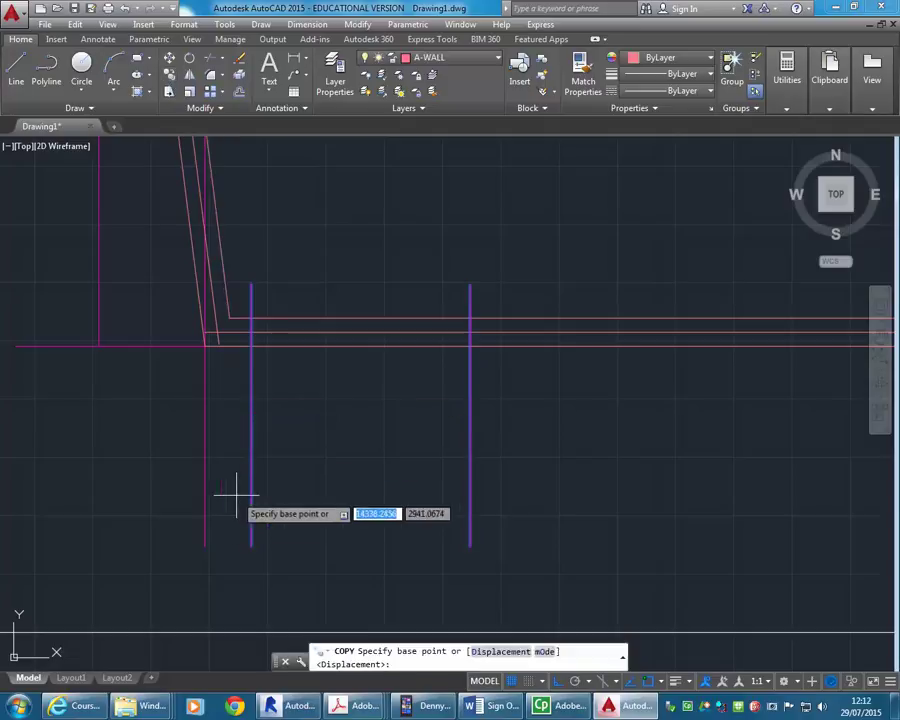
left_click(204, 546)
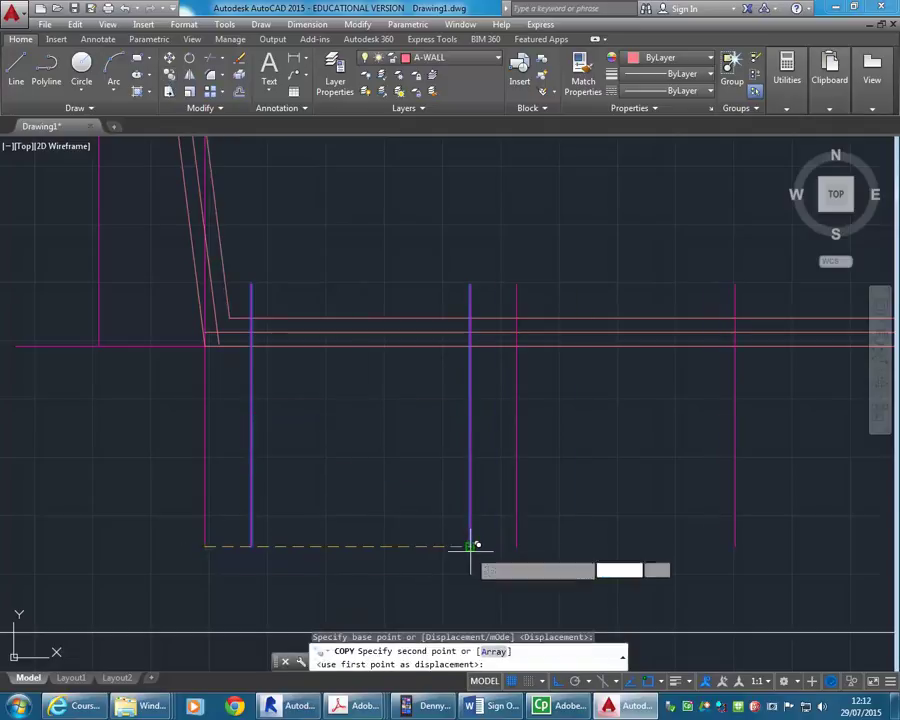
left_click(470, 546)
middle_click_drag(589, 529, 462, 500)
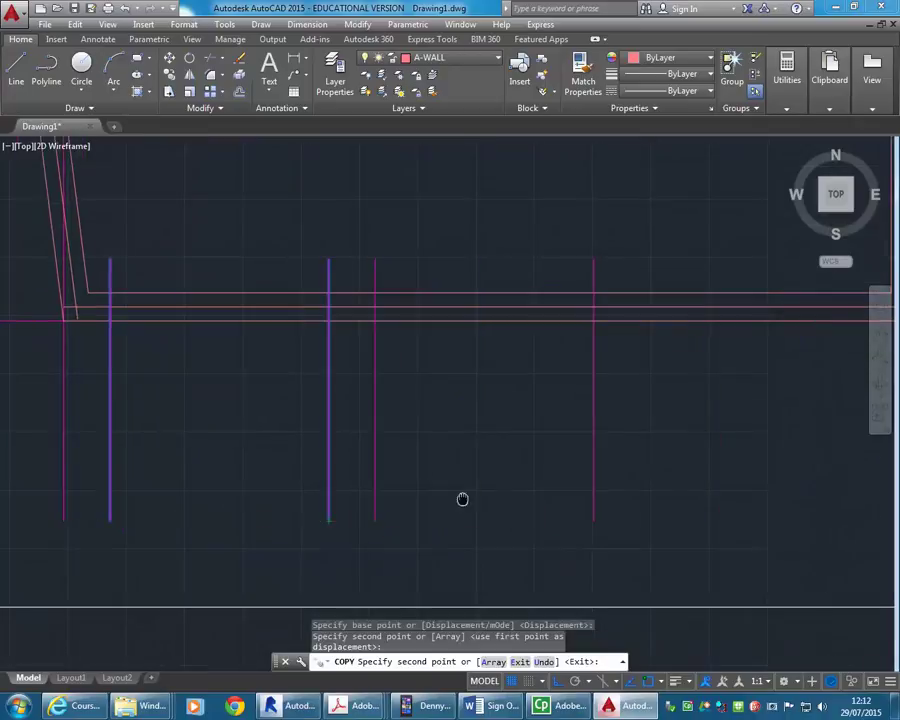
left_click(590, 518)
middle_click_drag(586, 494, 260, 498)
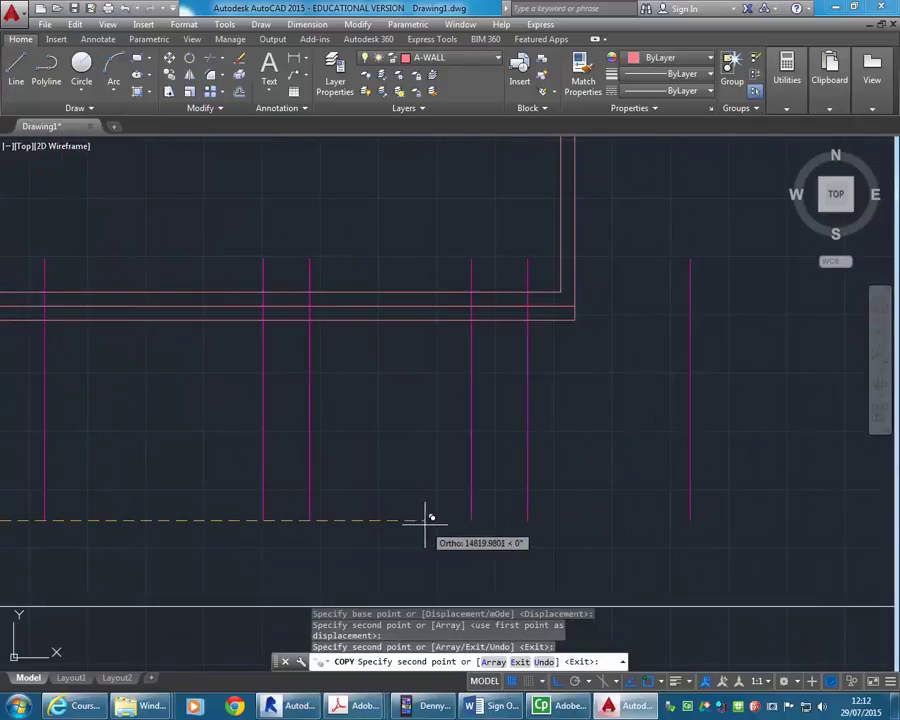
key("Escape")
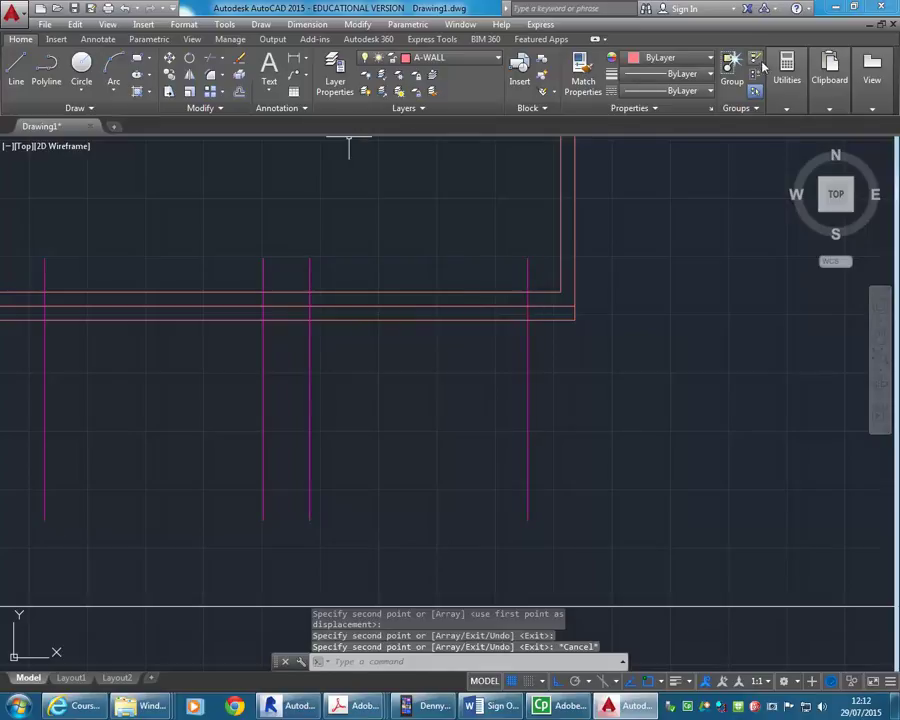
- Start a Measure distance check with the wall corner as the first point
left_click(784, 100)
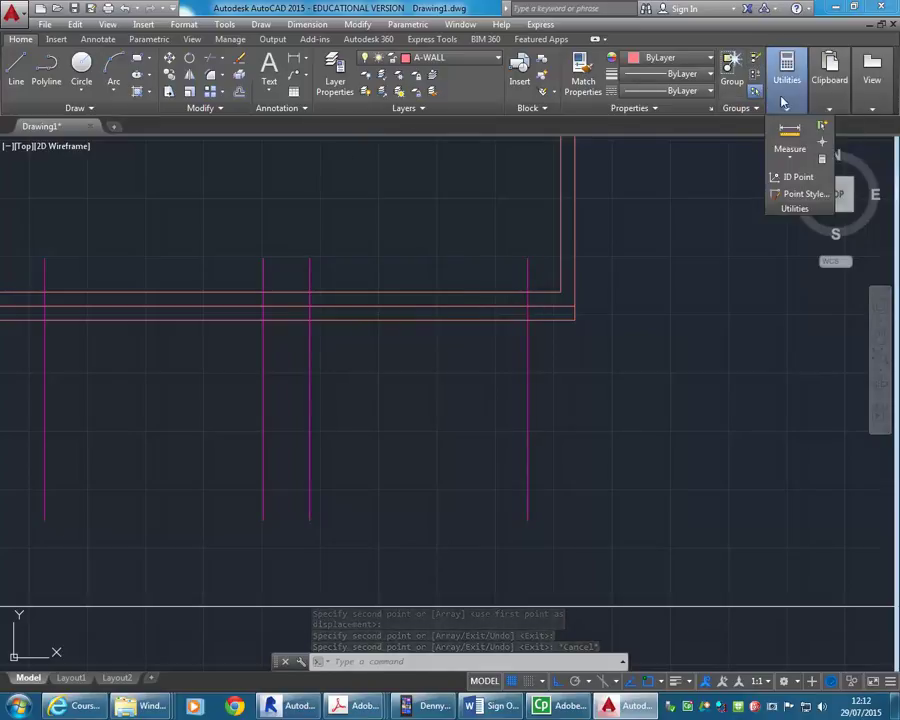
left_click(790, 134)
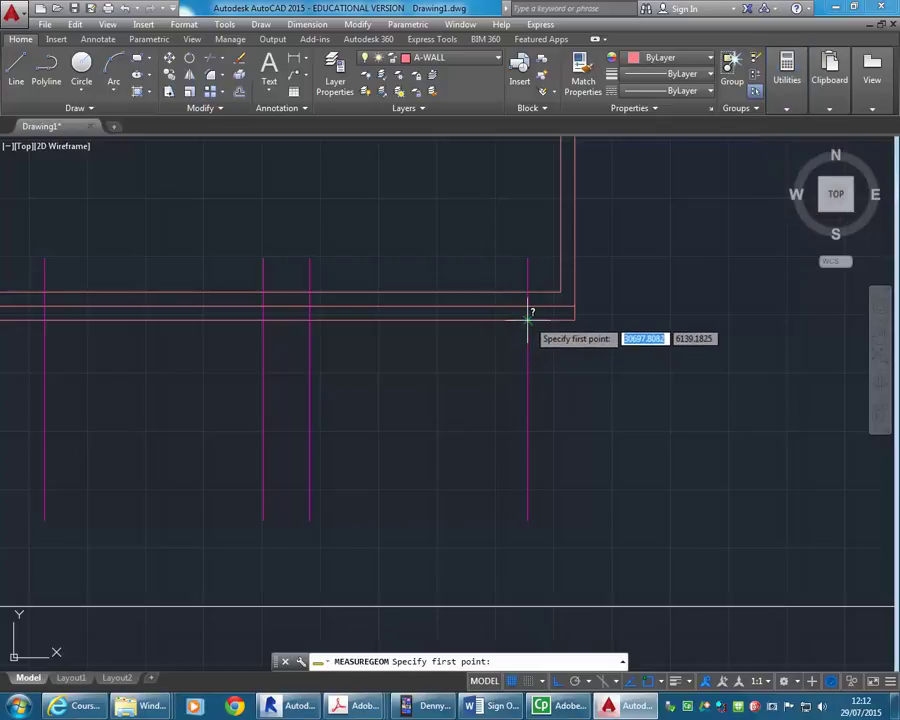
left_click(528, 319)
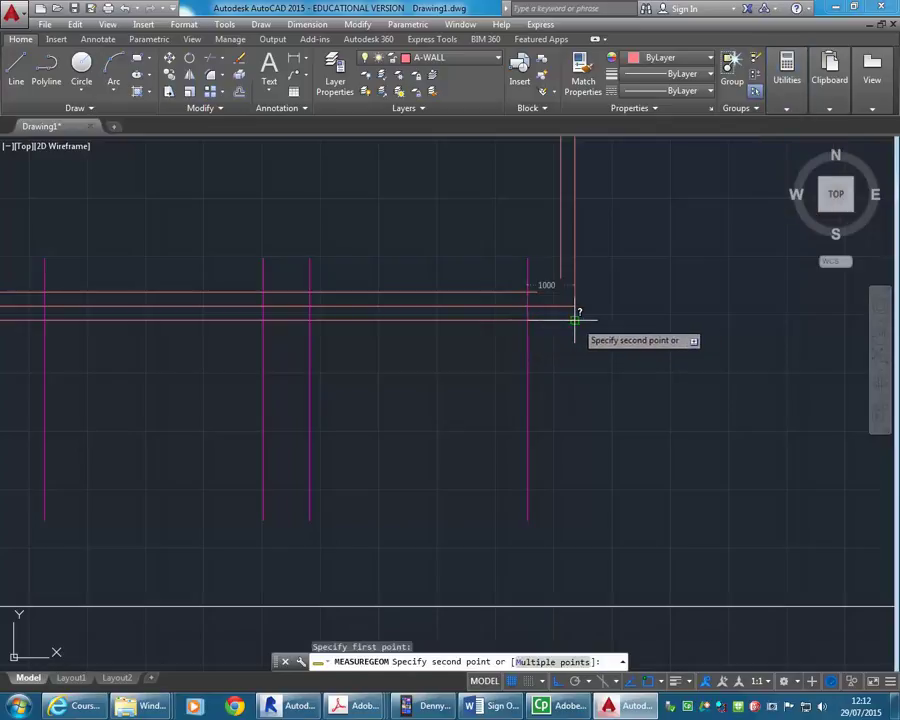
left_click(575, 319)
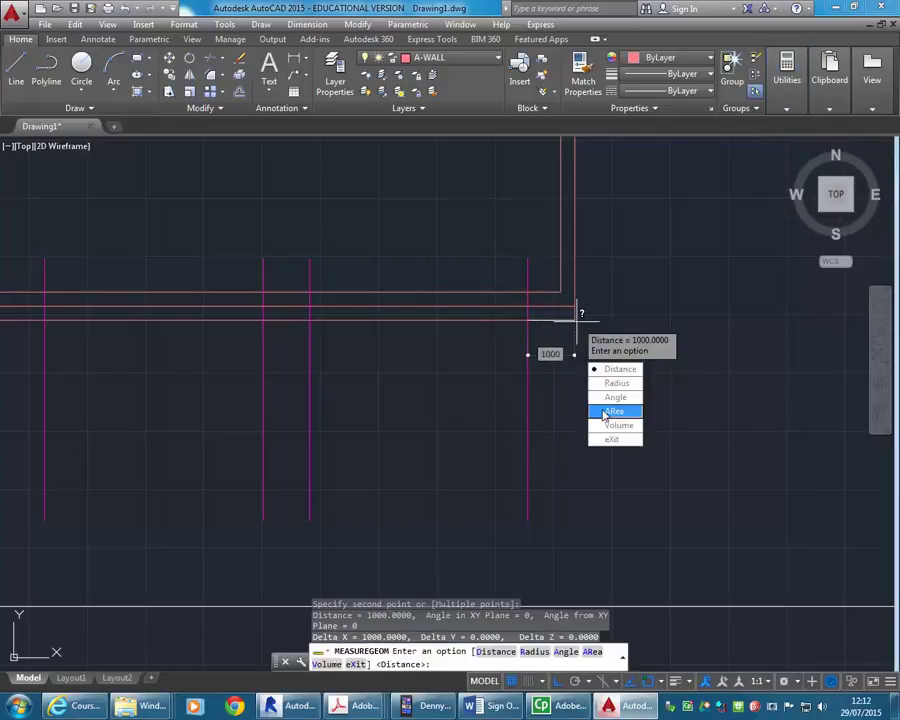
left_click(612, 439)
scroll(496, 302, "down", 5)
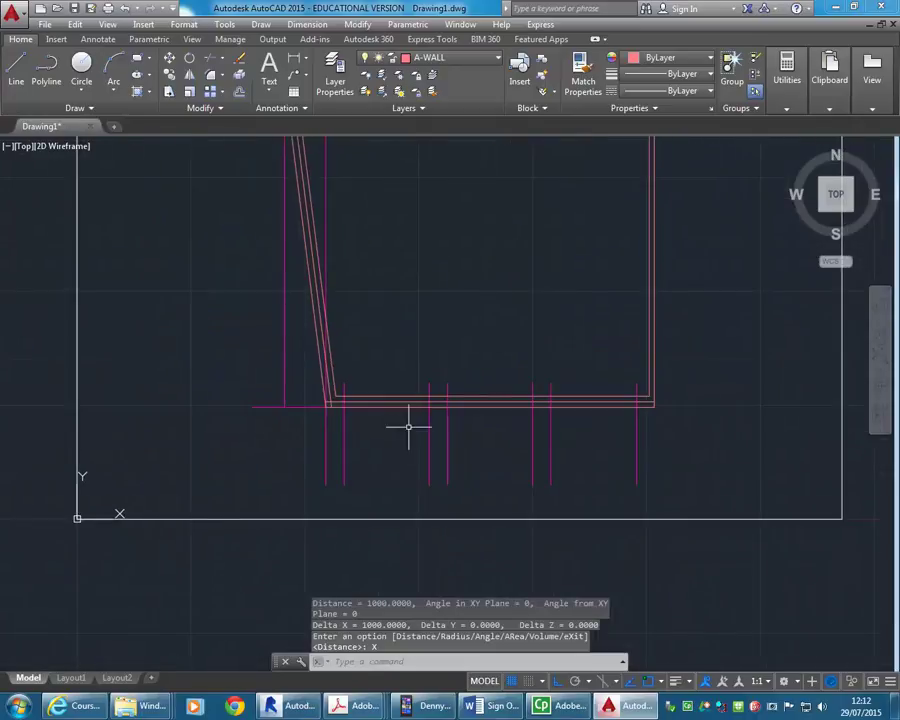
scroll(386, 411, "up", 4)
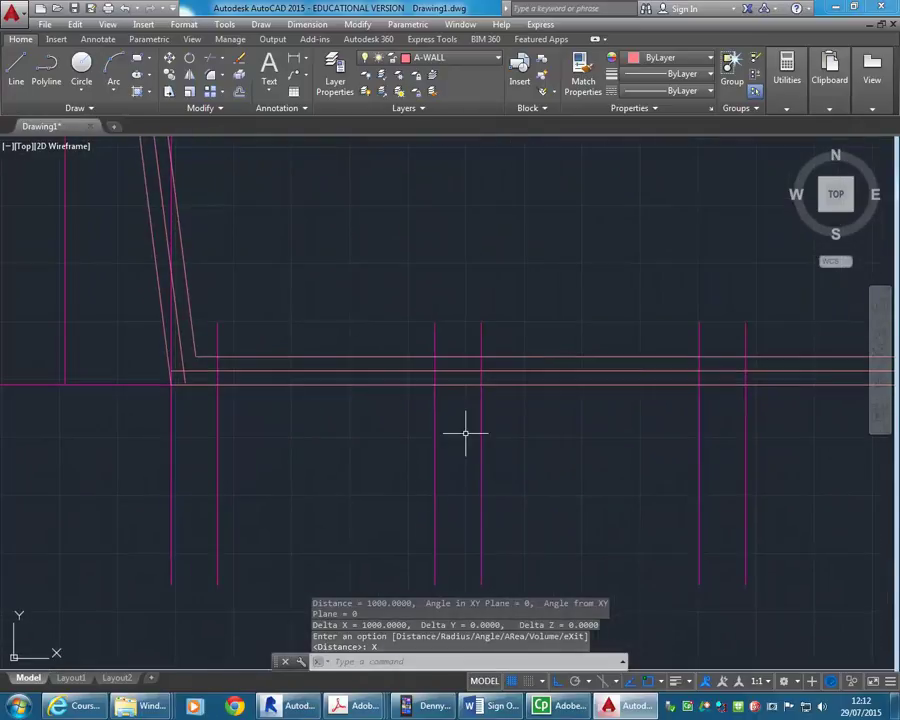
scroll(455, 400, "down", 3)
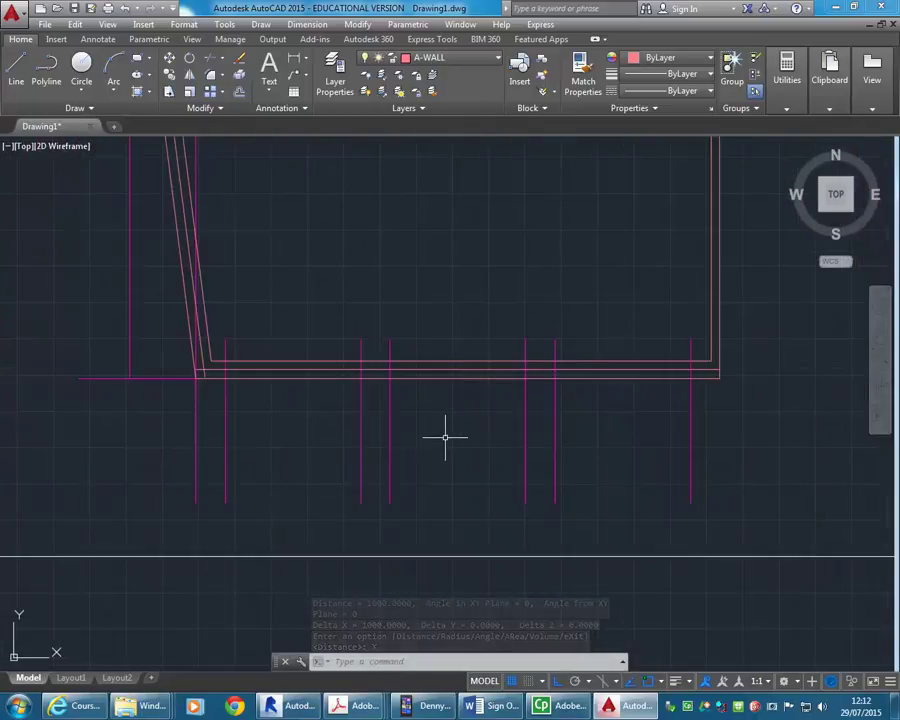
scroll(437, 439, "up", 2)
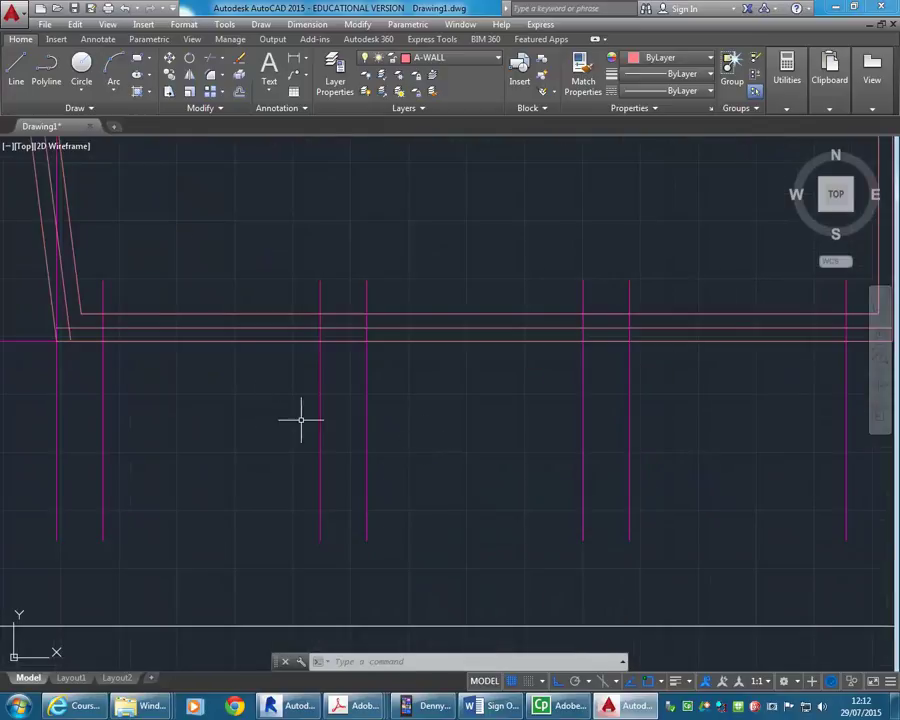
middle_click_drag(300, 420, 321, 422)
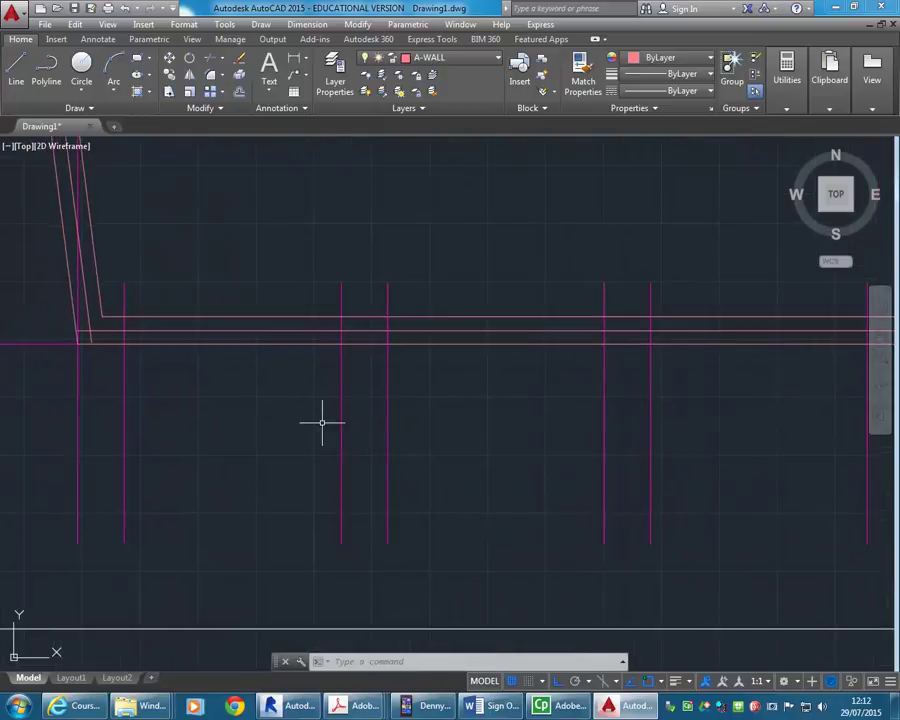
left_click(211, 82)
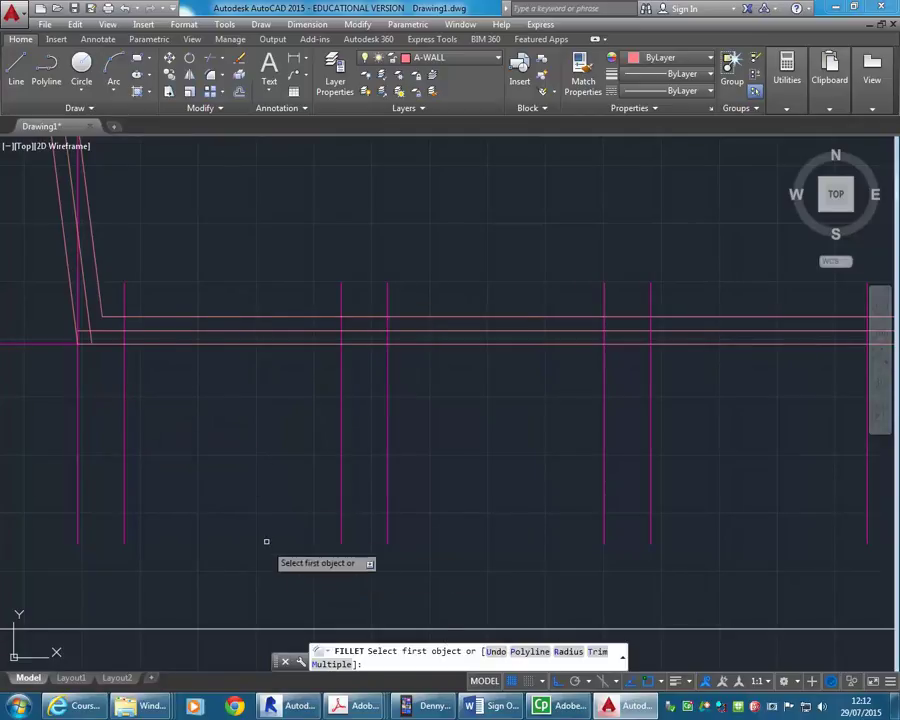
key("Escape")
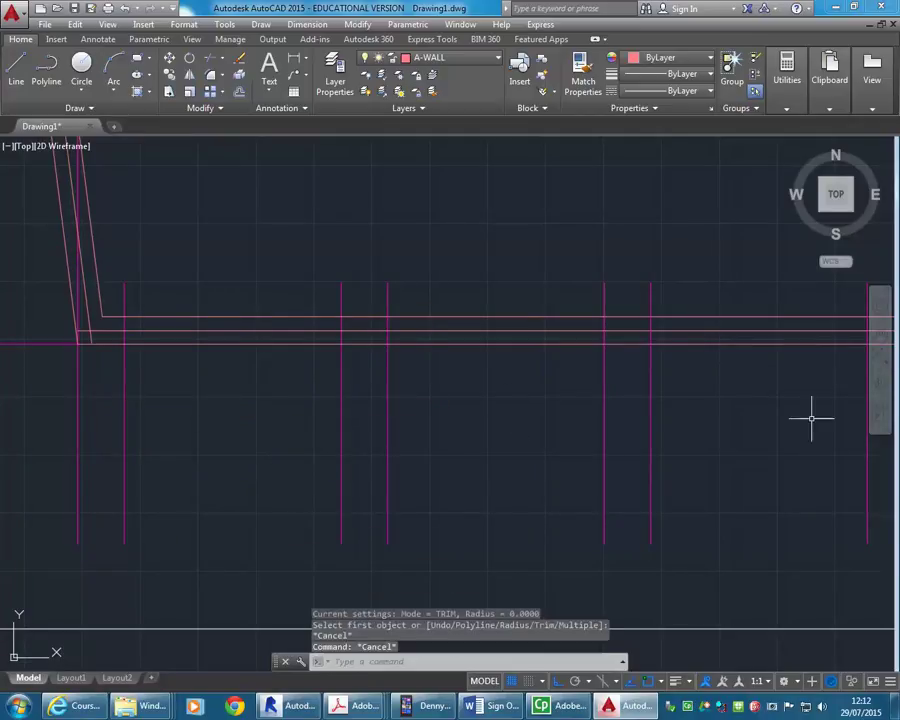
middle_click_drag(532, 416, 416, 416)
middle_click_drag(438, 356, 506, 359)
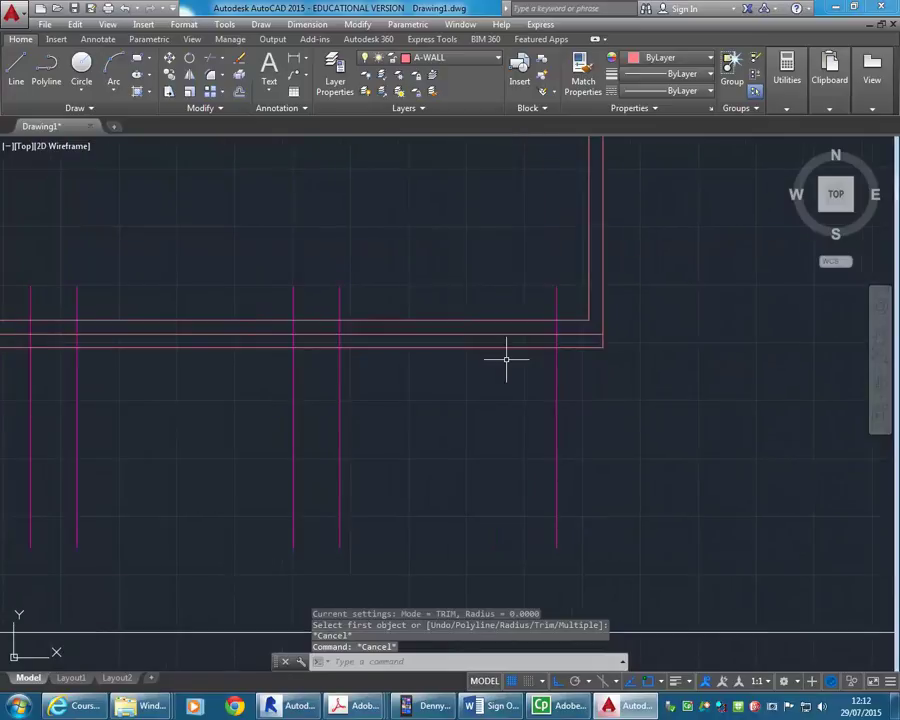
- Erase the middle wall line of the front wall
left_click(420, 334)
scroll(392, 296, "down", 5)
middle_click_drag(392, 296, 509, 322)
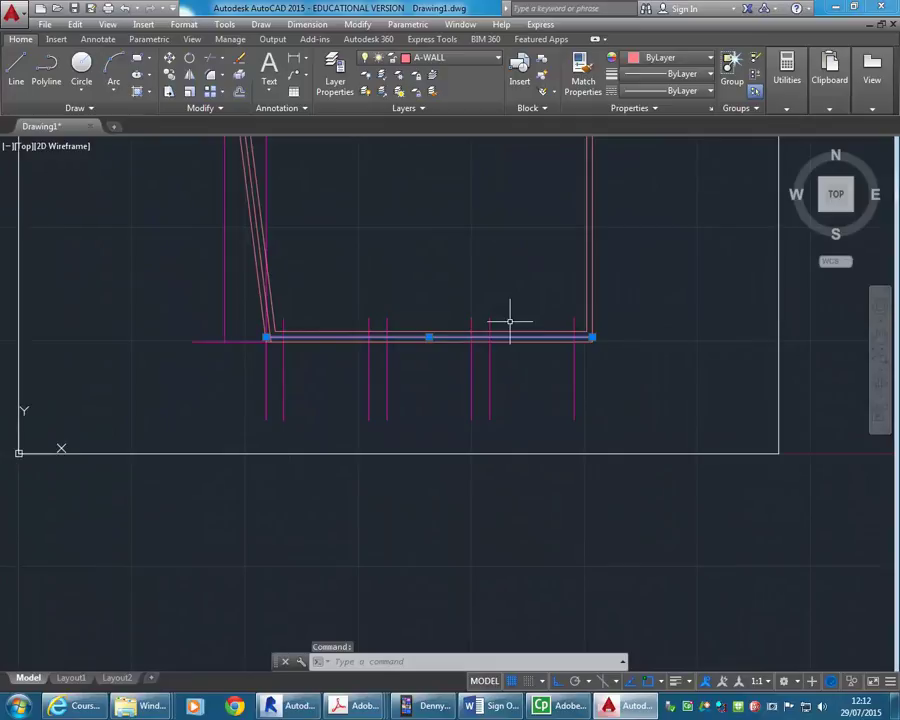
key("Delete")
scroll(418, 282, "up", 2)
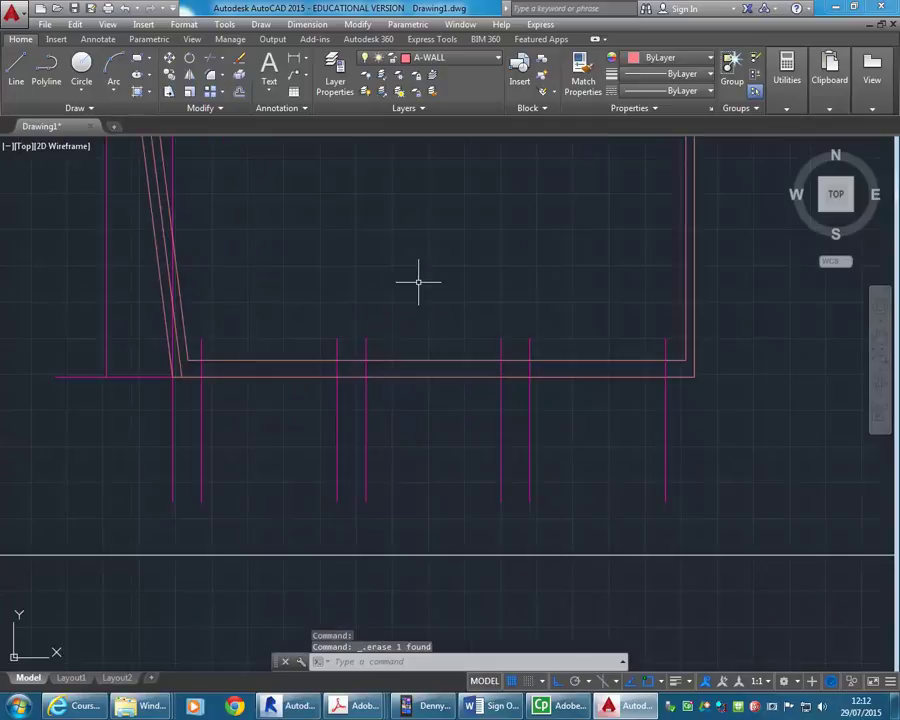
- Trim the front wall spans between the right, middle and left column pairs, using the column lines as edges
left_click(210, 59)
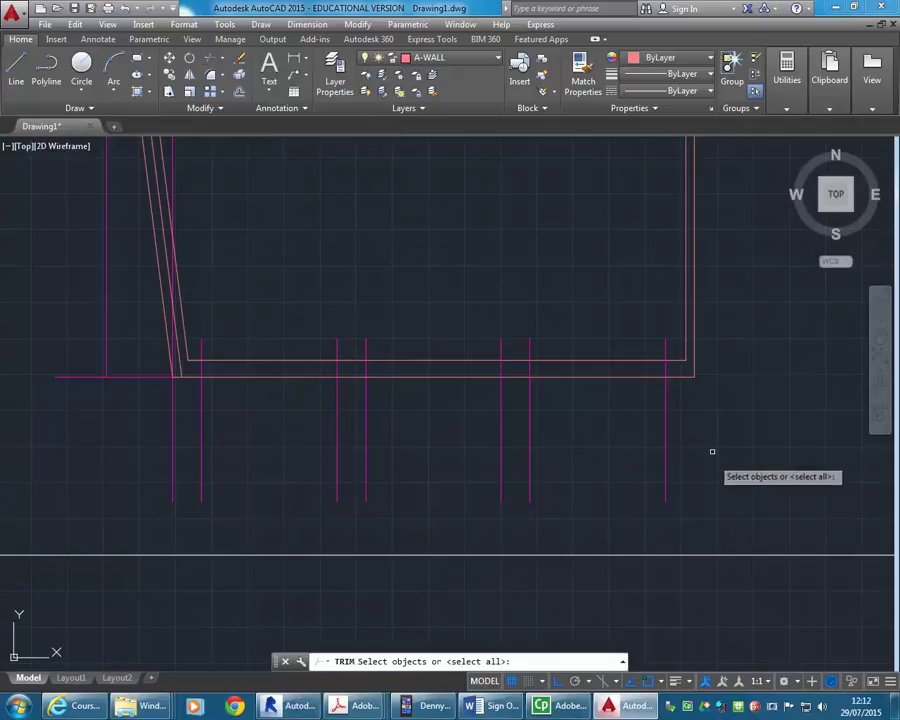
left_click(681, 394)
left_click(149, 472)
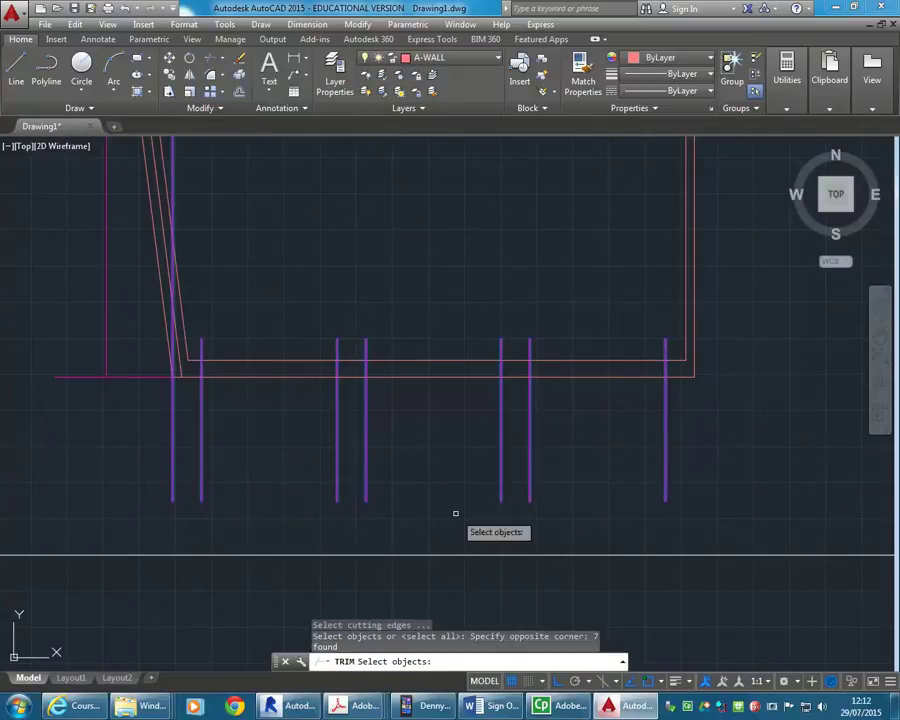
key("Return")
left_click(603, 328)
left_click(561, 392)
left_click(476, 352)
left_click(416, 453)
left_click(296, 340)
right_click(250, 342)
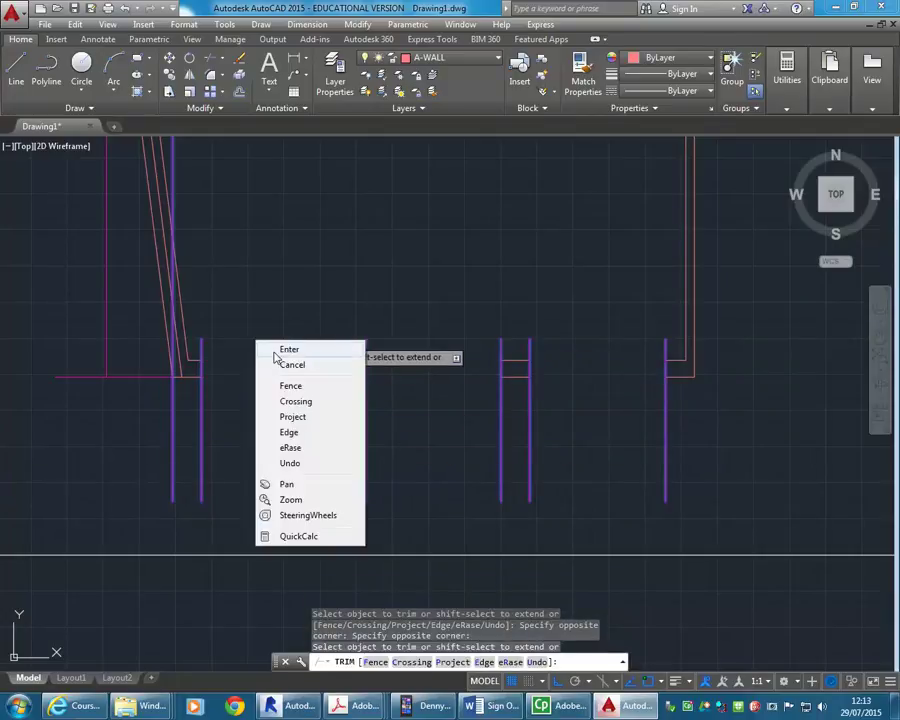
left_click(270, 349)
scroll(255, 438, "up", 2)
scroll(410, 488, "down", 2)
middle_click_drag(406, 486, 368, 460)
scroll(376, 460, "up", 2)
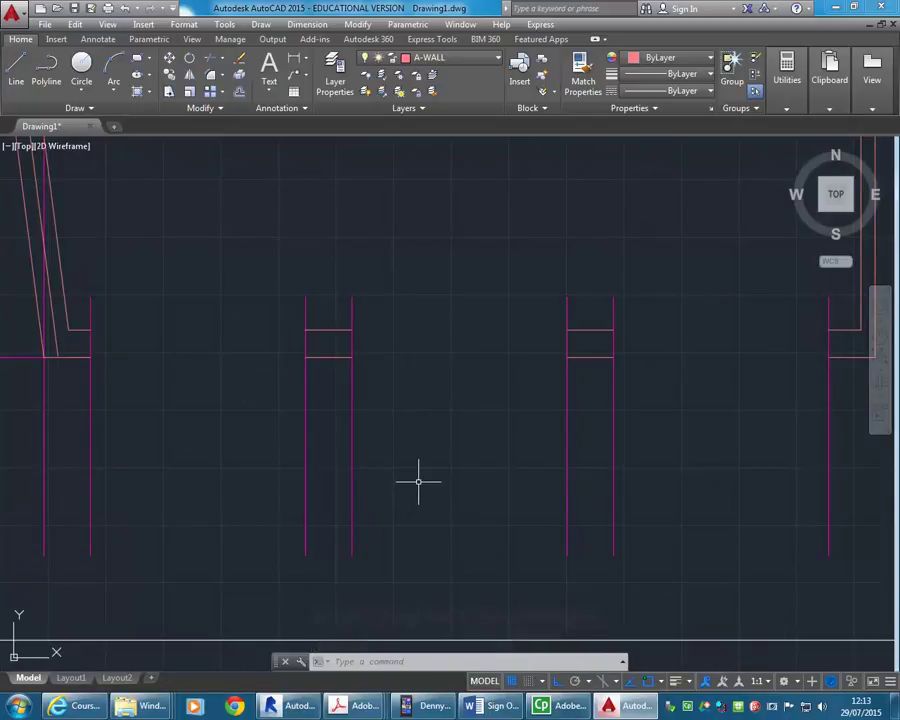
middle_click_drag(643, 258, 609, 263)
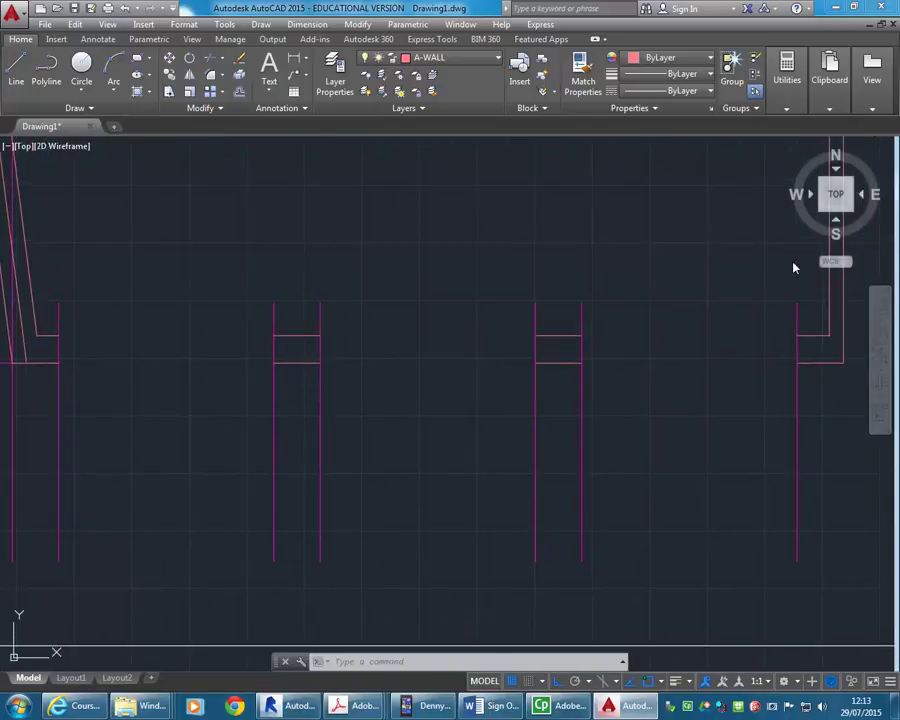
- Stretch the six column lines' tops down to the outer wall line
left_click(805, 294)
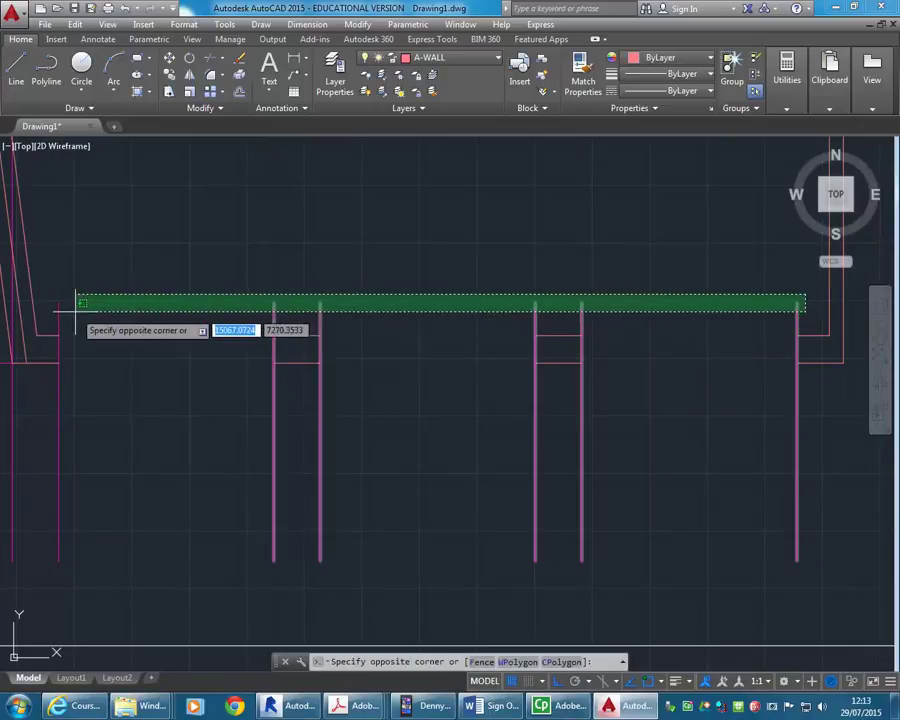
left_click(40, 310)
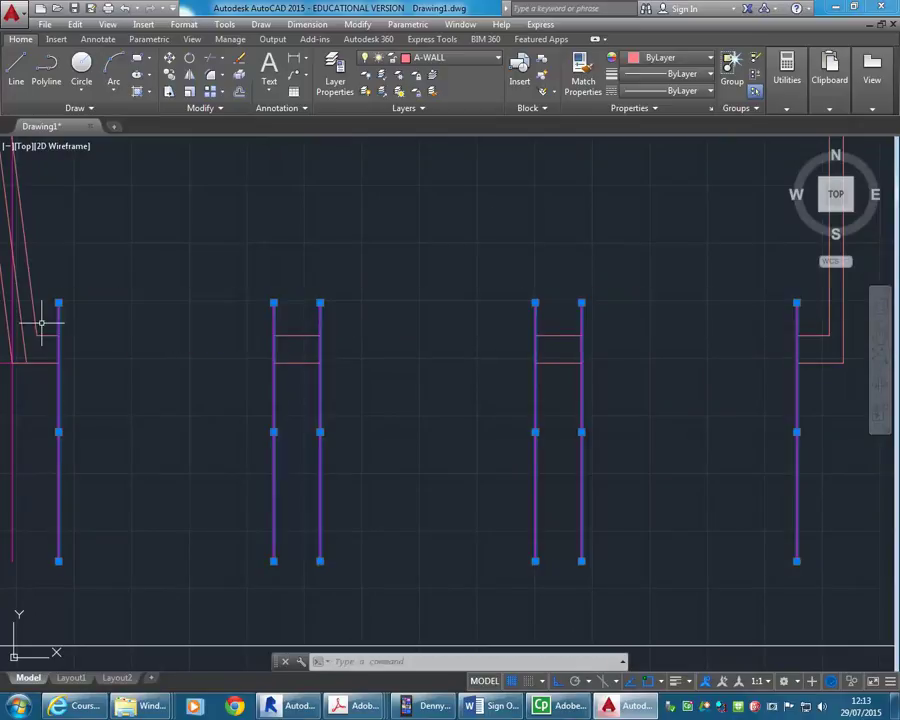
left_click(169, 93)
left_click(273, 302)
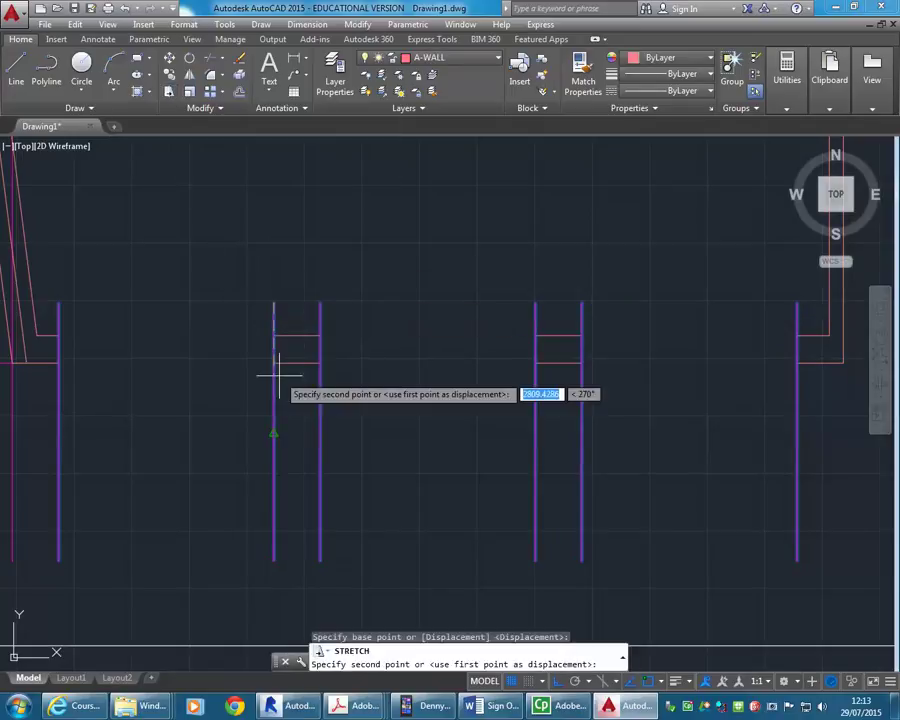
left_click(275, 363)
key("Escape")
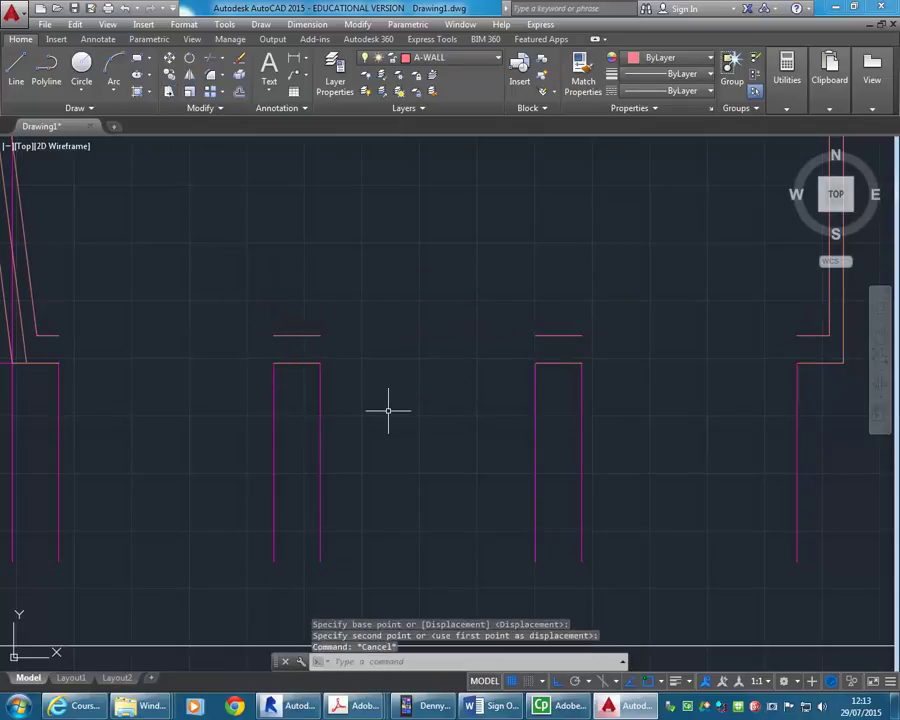
key("Escape")
key("Escape")
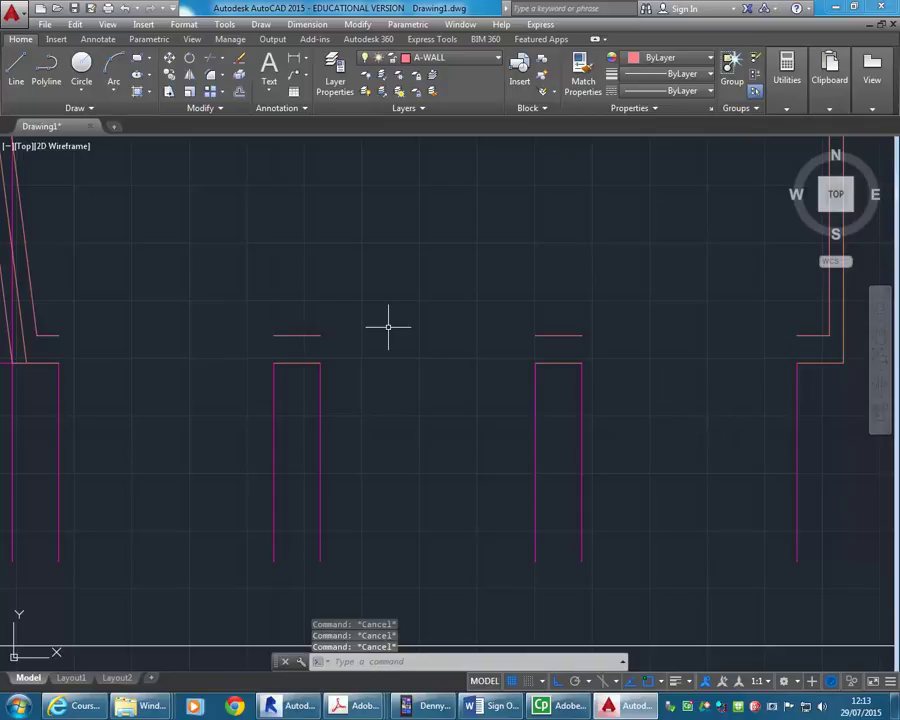
- Draw a short line closing the left wall end down to the outer line
left_click(17, 74)
left_click(58, 362)
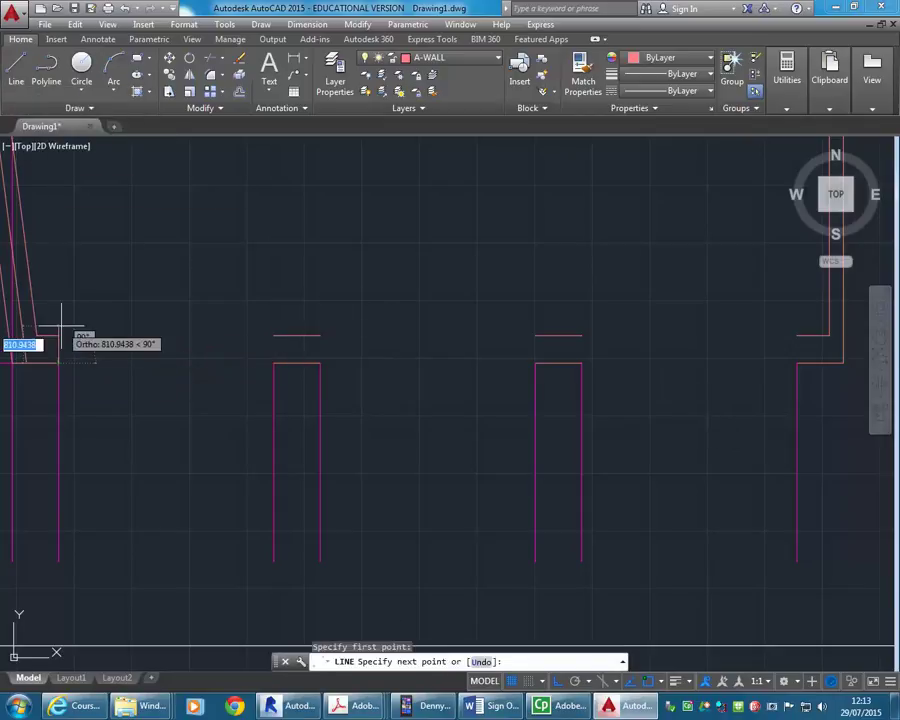
left_click(58, 335)
key("Return")
- Copy the short end line to both faces of the two columns
left_click(76, 352)
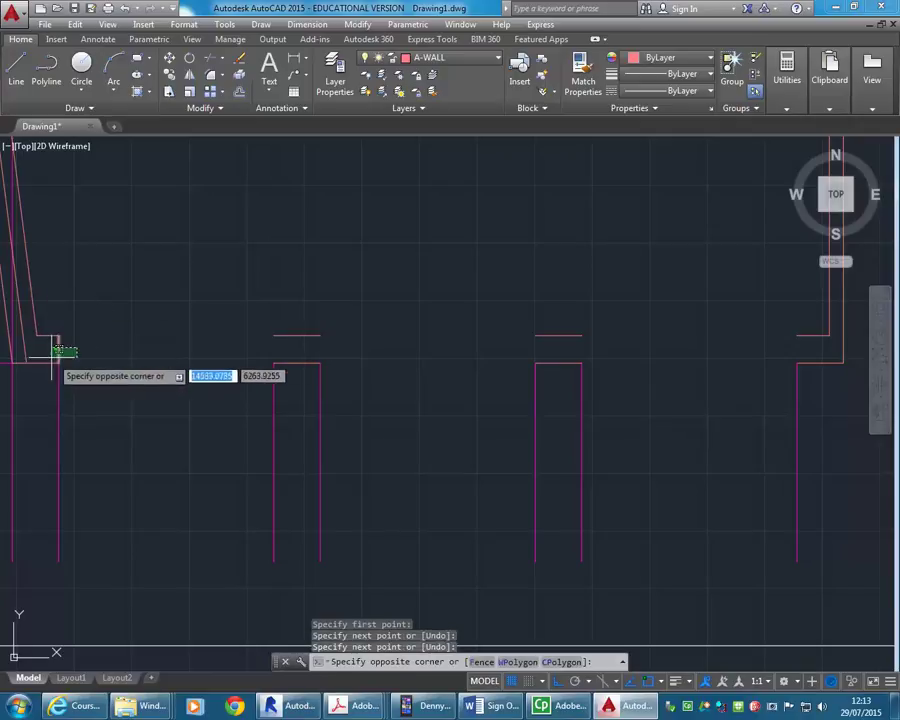
left_click(52, 342)
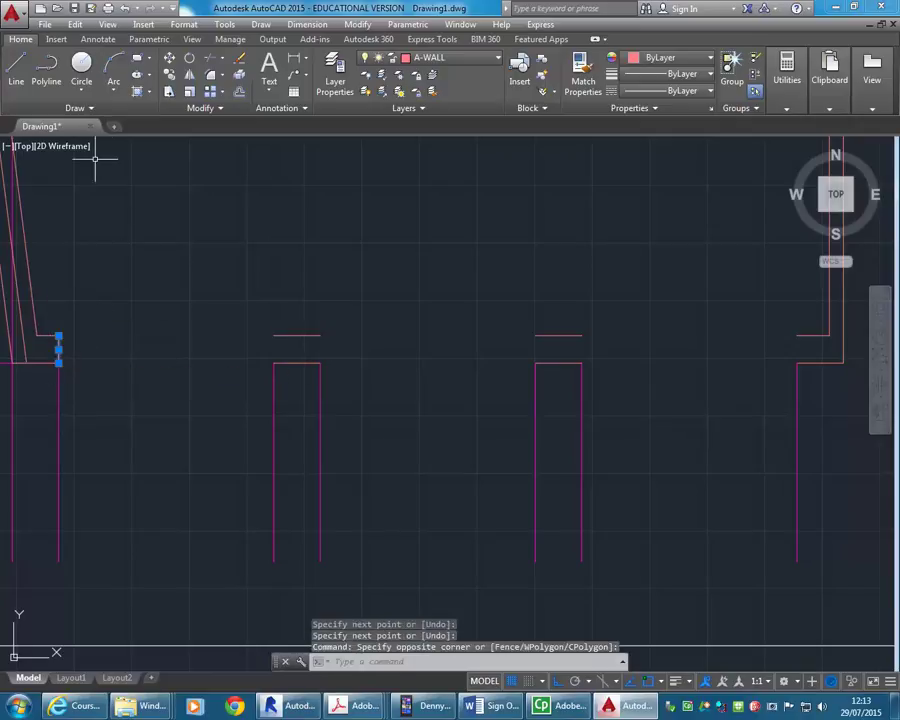
left_click(170, 75)
left_click(58, 335)
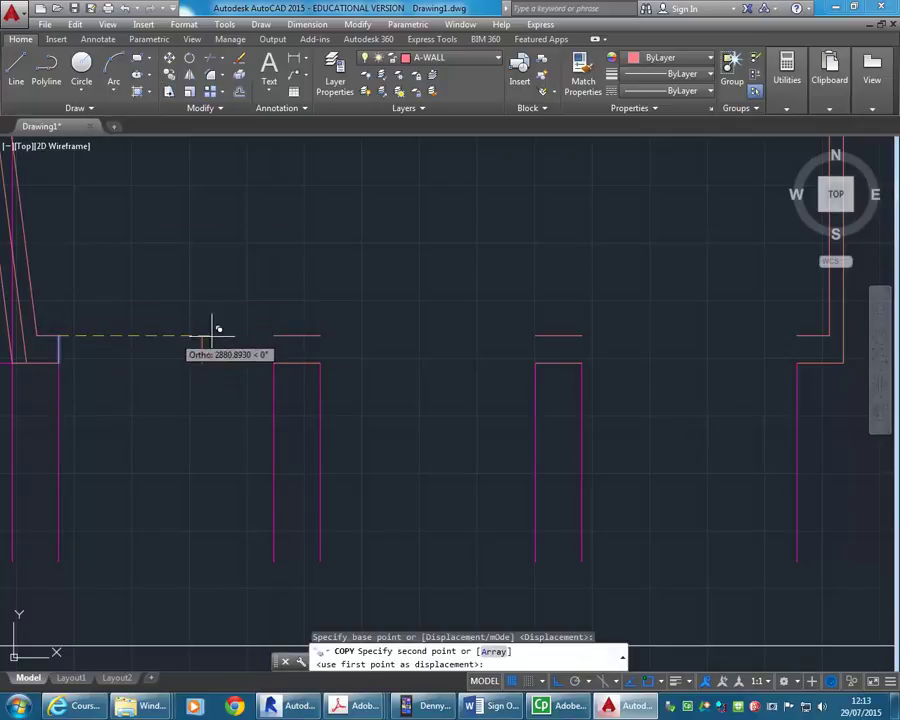
left_click(274, 335)
left_click(320, 335)
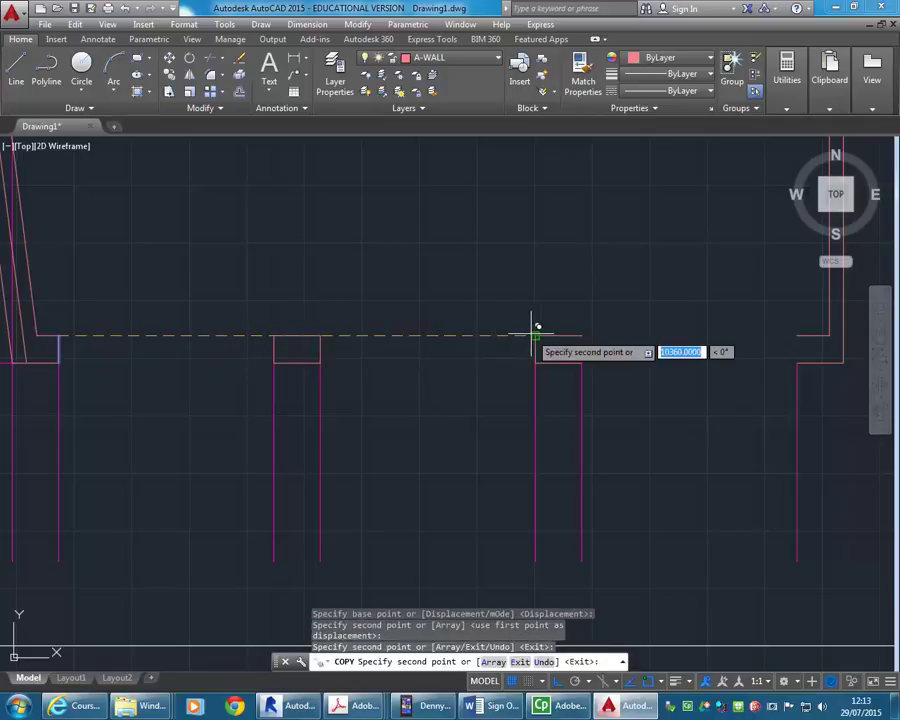
left_click(537, 330)
left_click(582, 328)
right_click(731, 289)
left_click(745, 294)
scroll(510, 320, "down", 2)
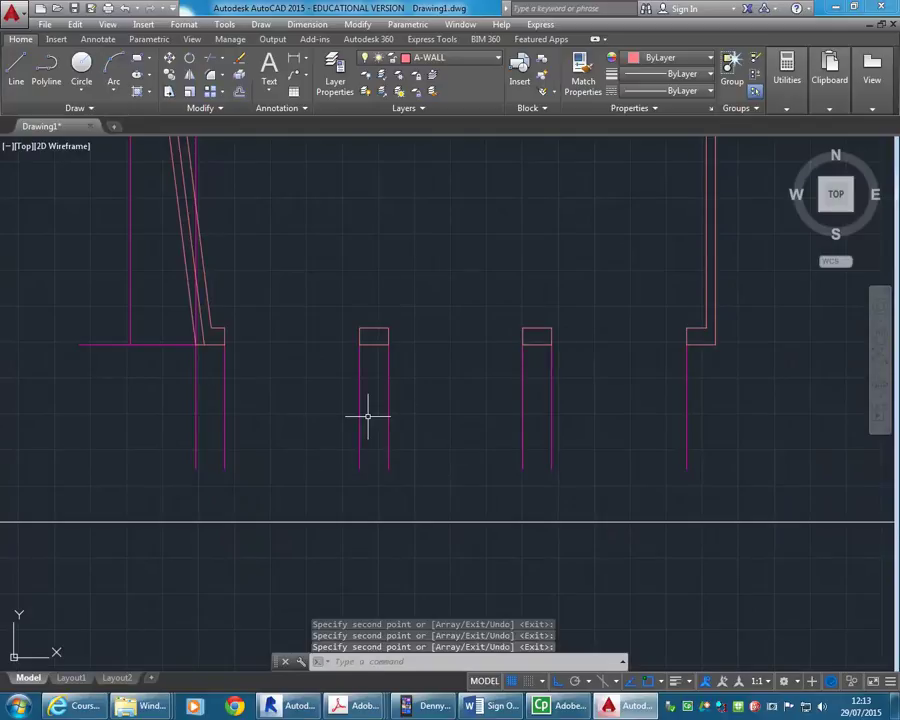
- Pan and zoom to the top-left corner where the three slanted wall lines meet the double top wall
mouse_move(262, 400)
middle_mouse_down()
mouse_move(263, 321)
mouse_move(237, 408)
mouse_move(286, 410)
middle_mouse_up()
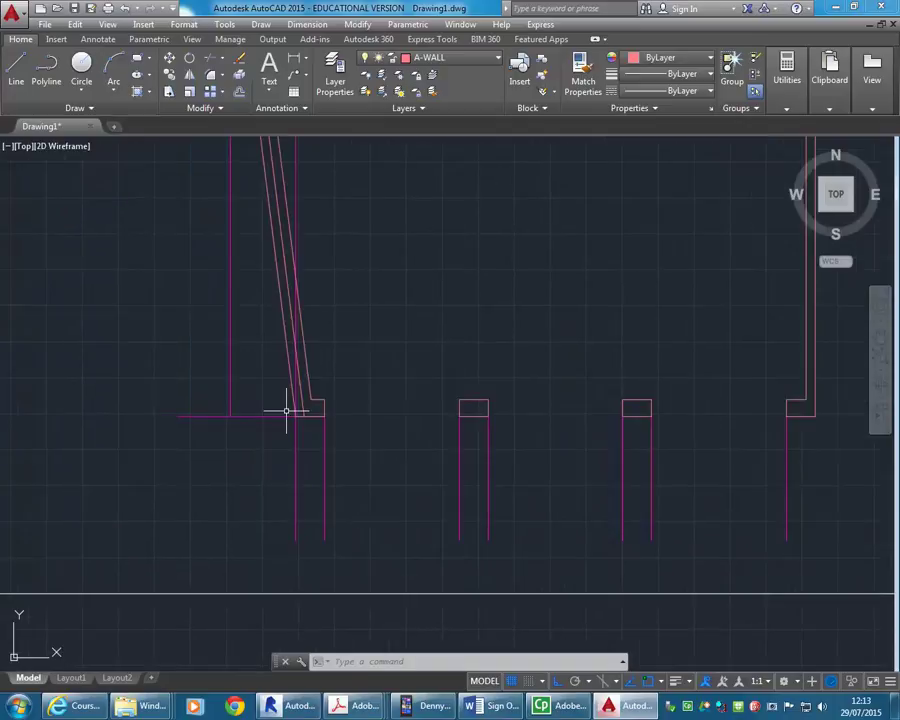
middle_click_drag(529, 407, 387, 420)
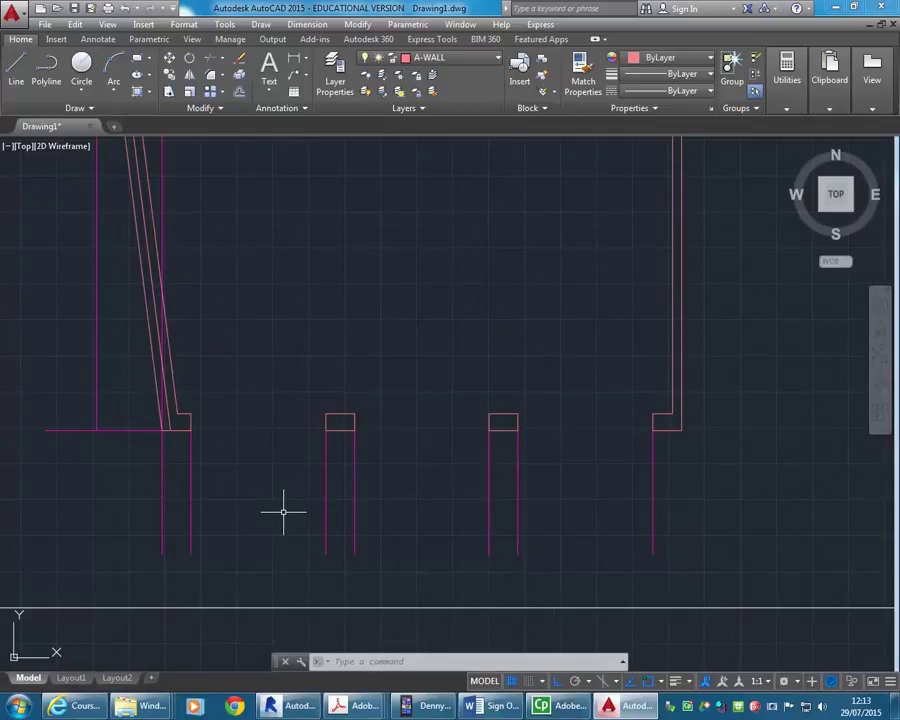
middle_click_drag(166, 444, 318, 574)
scroll(282, 540, "down", 4)
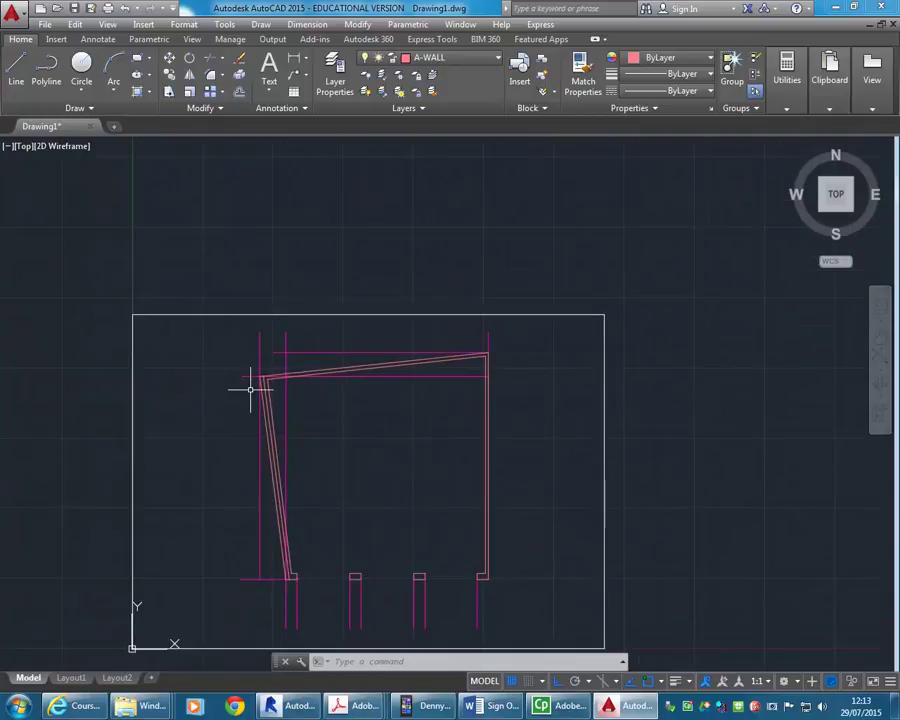
scroll(248, 397, "up", 6)
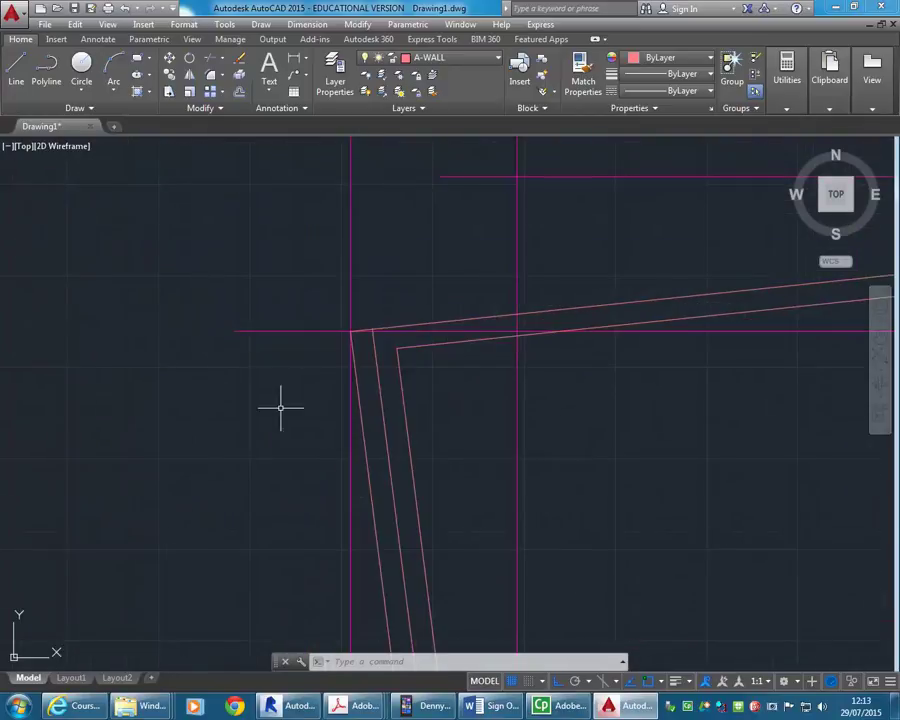
middle_click_drag(287, 427, 306, 414)
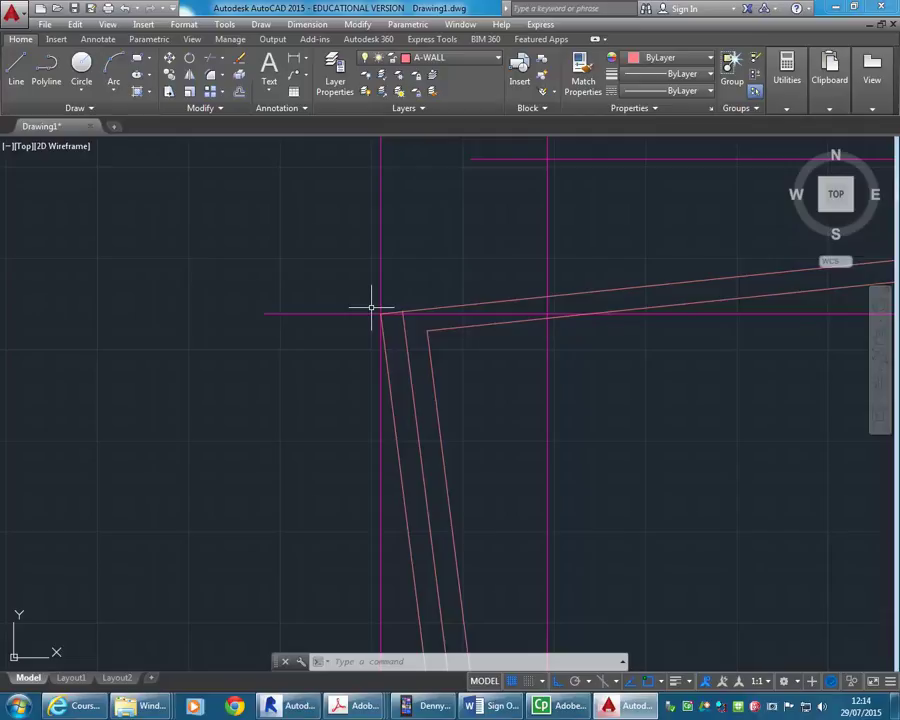
left_click(397, 440)
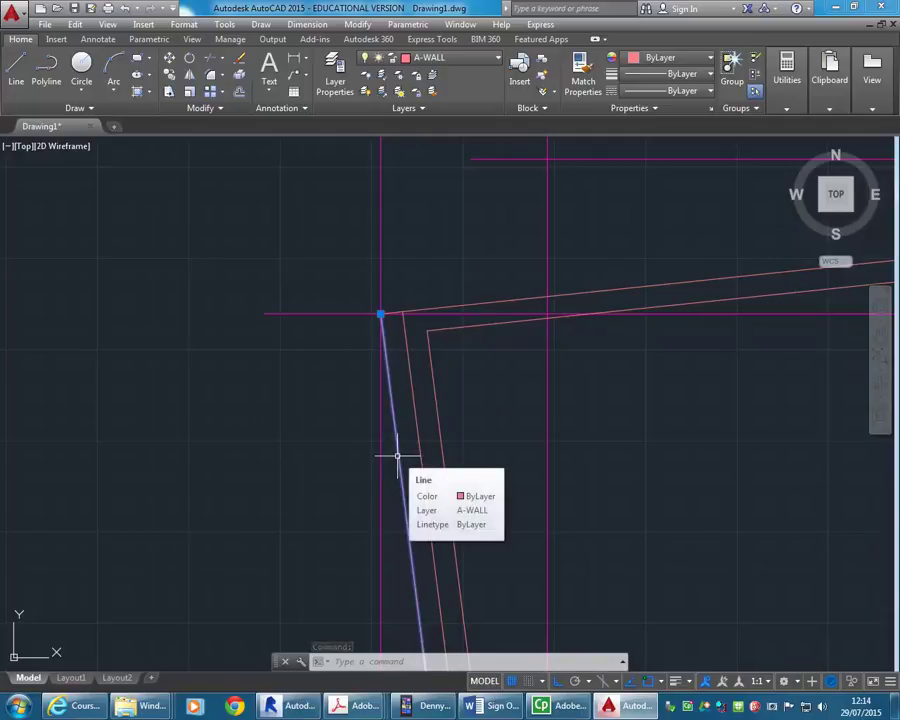
key("Escape")
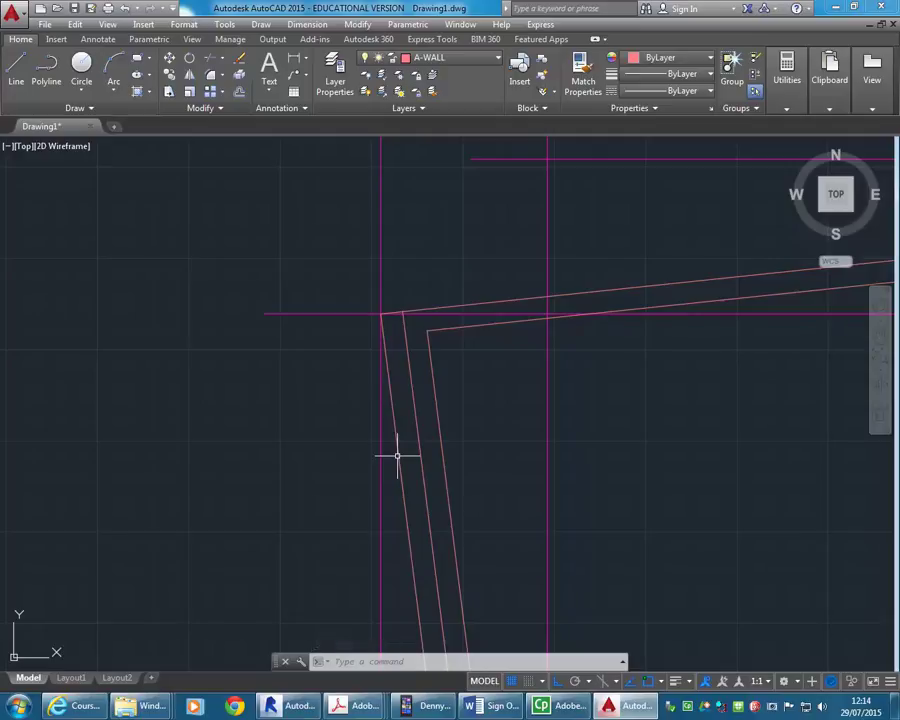
middle_click_drag(397, 456, 270, 452)
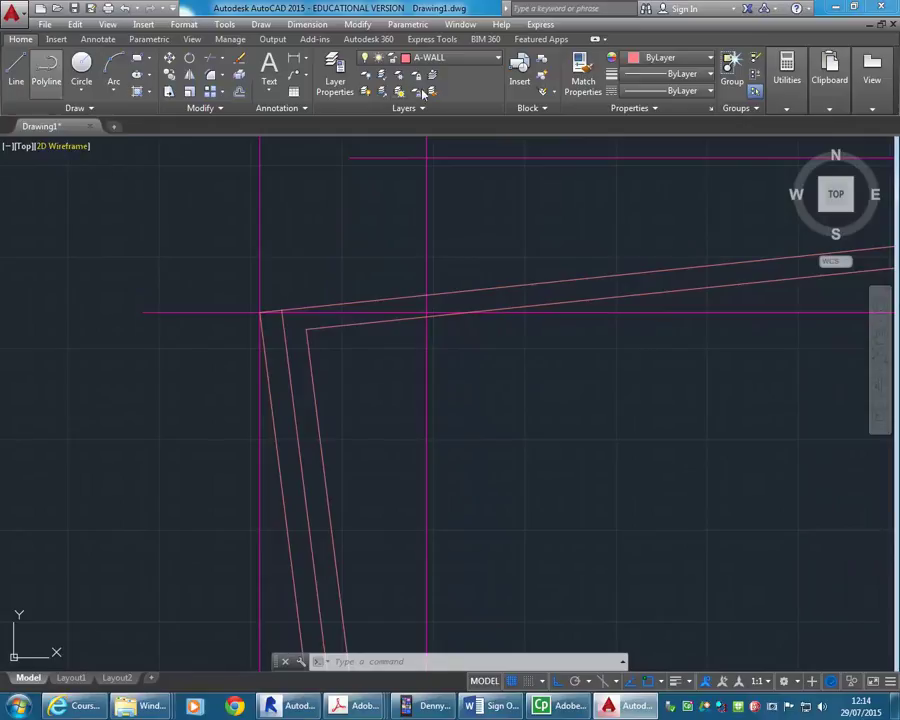
left_click(16, 75)
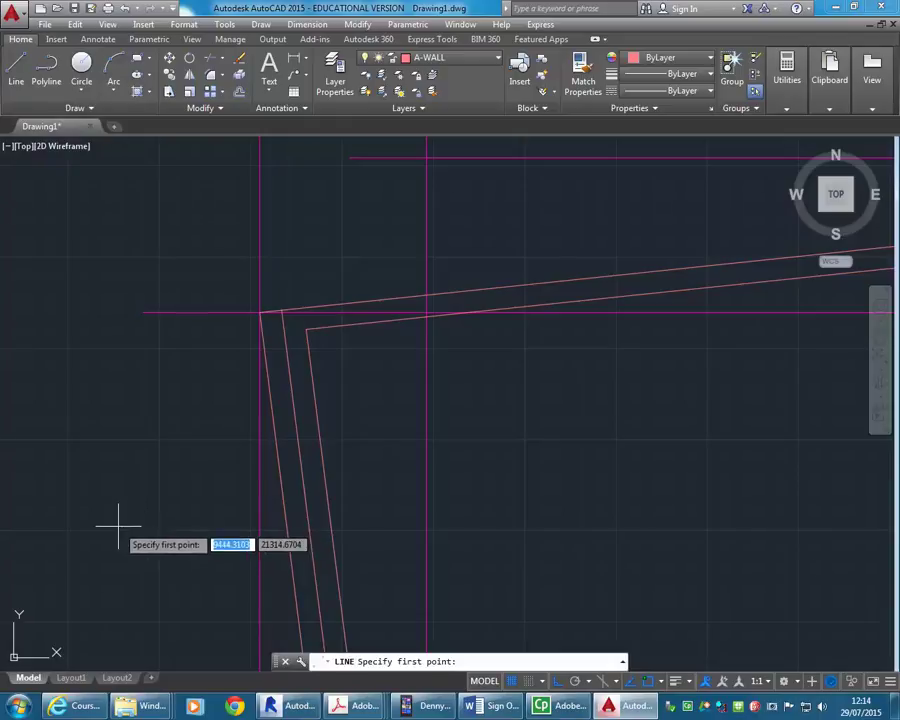
left_click(118, 524)
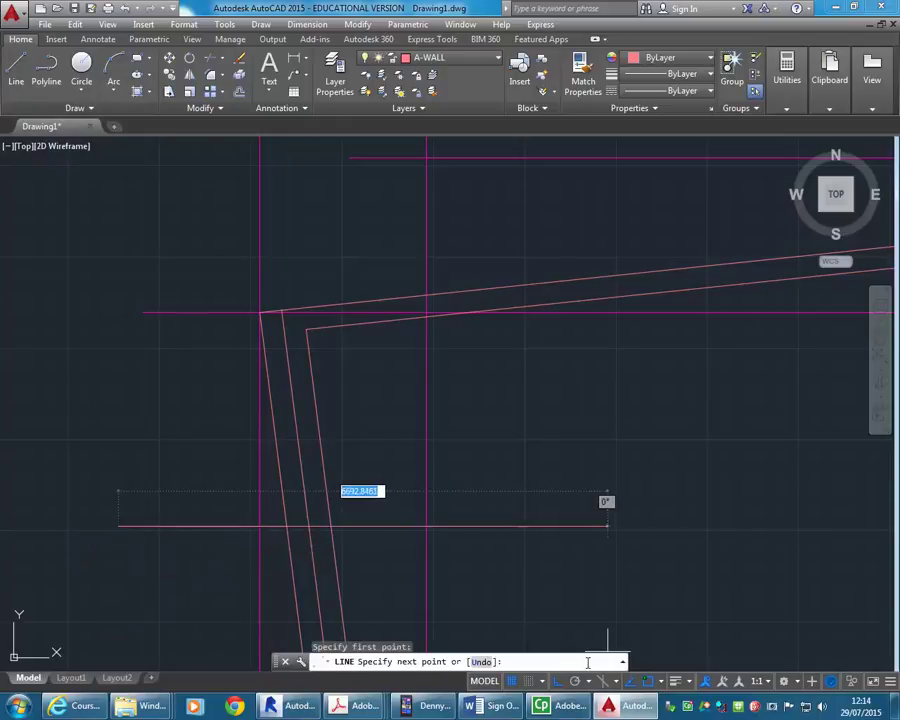
left_click(556, 683)
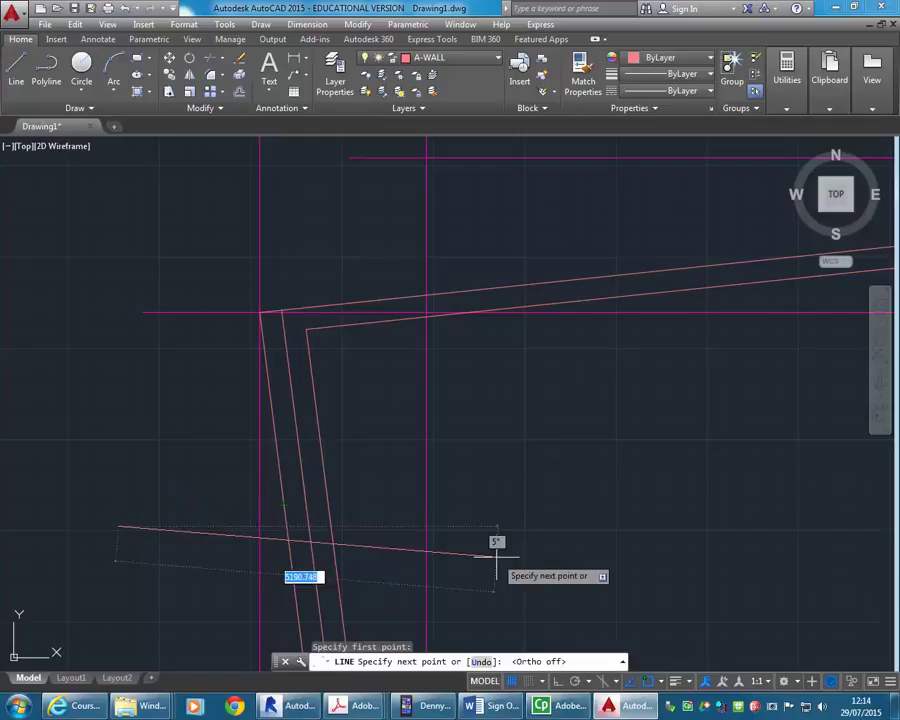
left_click(661, 682)
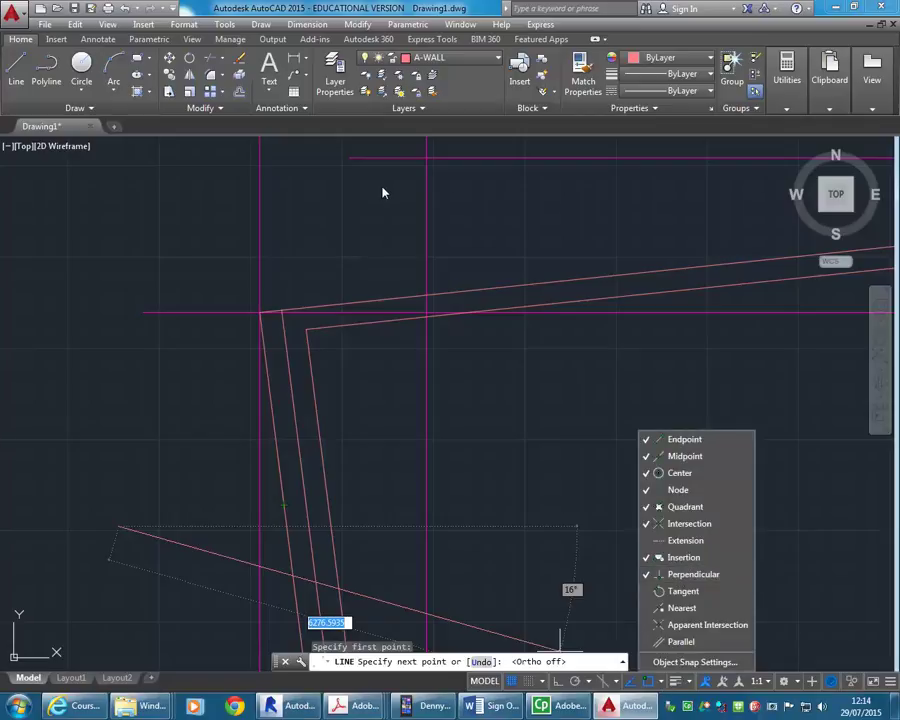
left_click(354, 128)
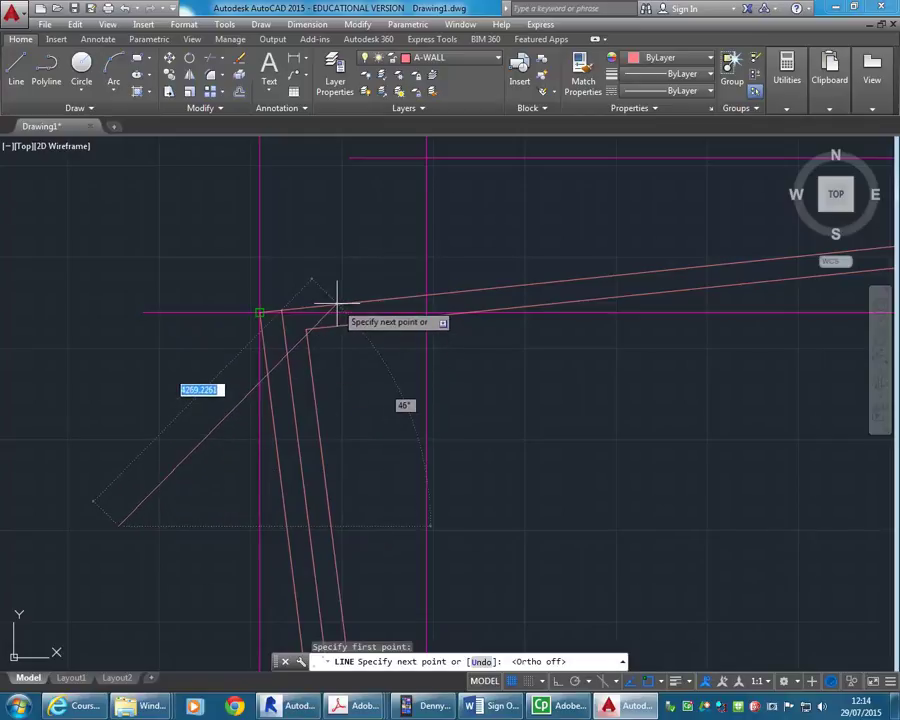
left_click(282, 506)
right_click(179, 438)
left_click(201, 444)
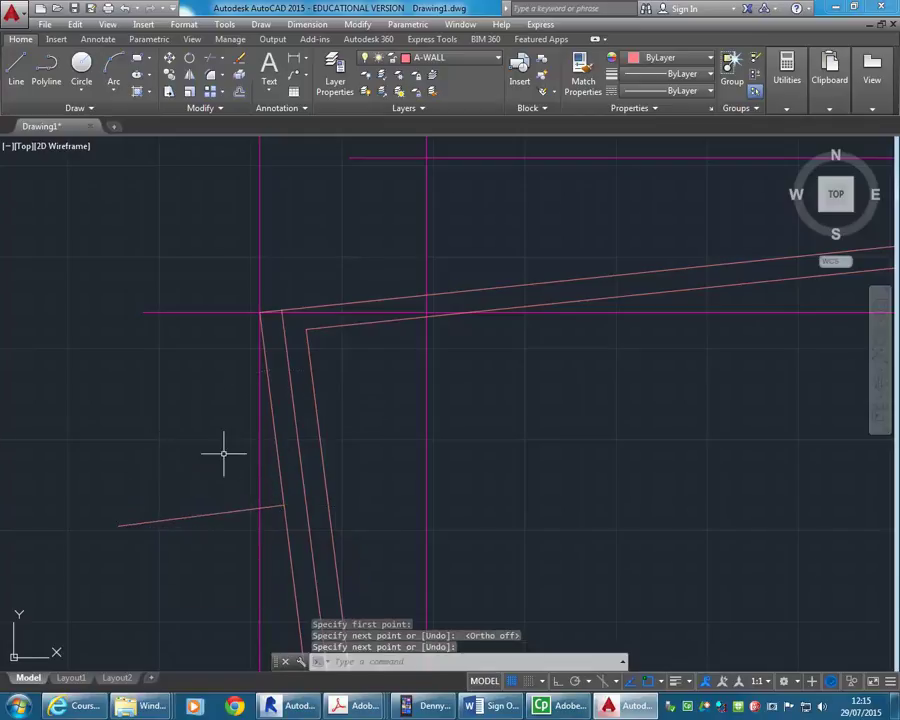
left_click(213, 488)
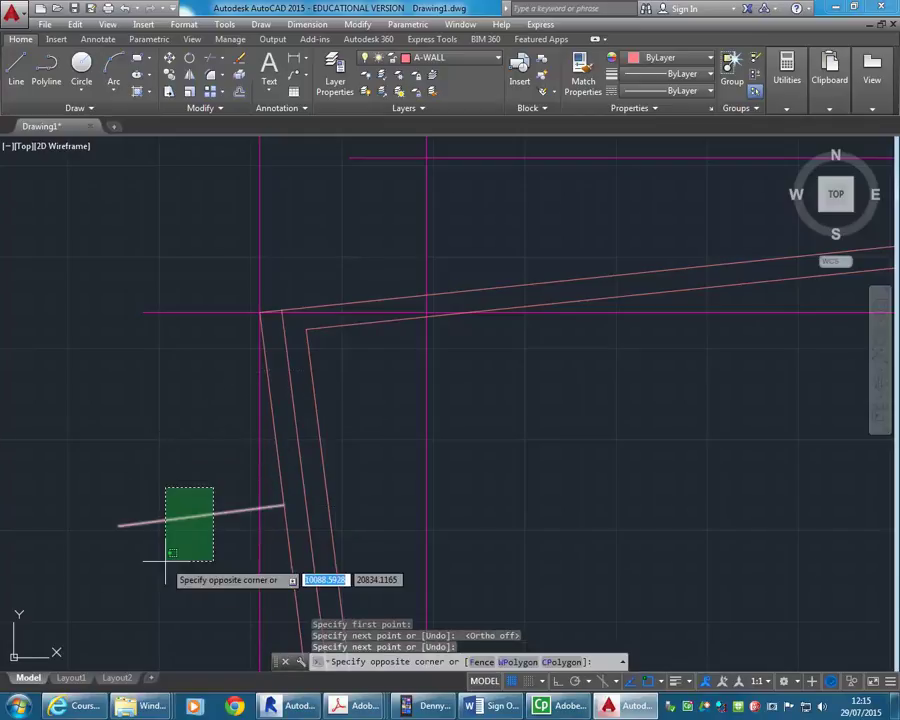
left_click(165, 562)
left_click(169, 58)
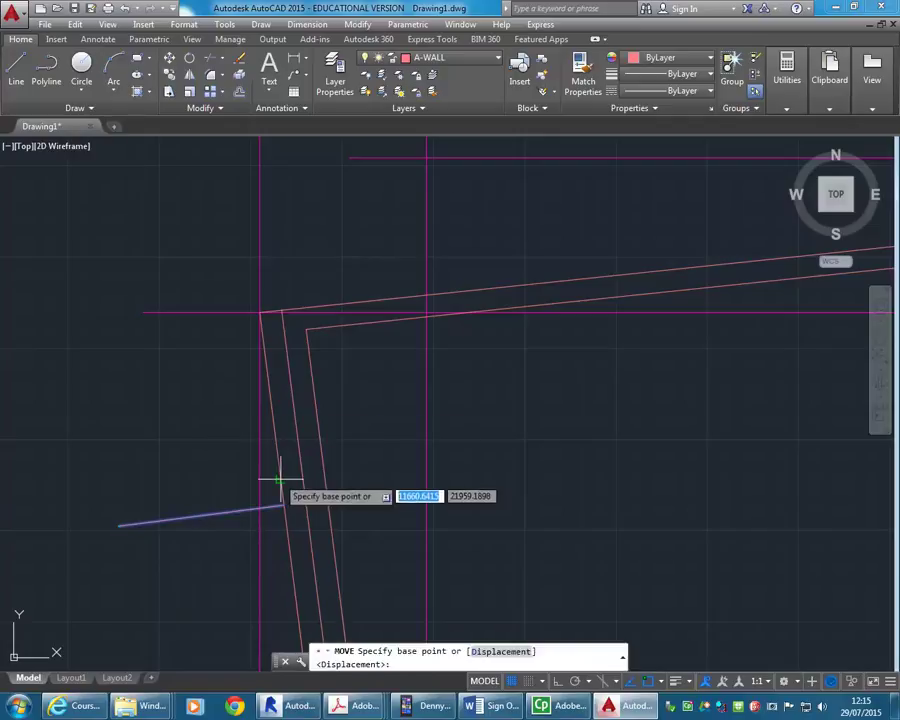
left_click(283, 507)
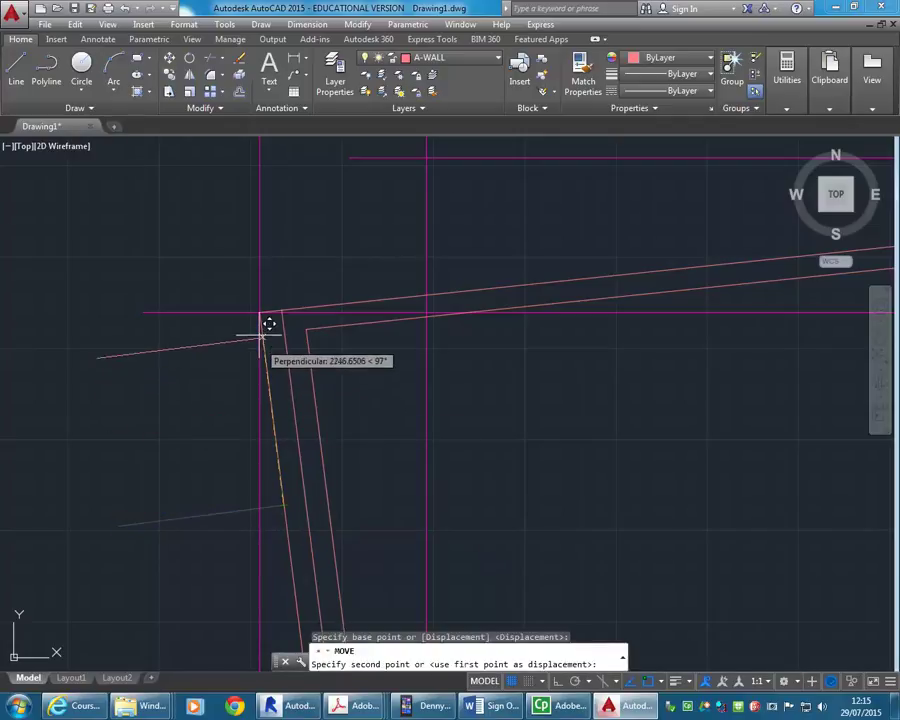
left_click(264, 304)
key("Escape")
key("Escape")
scroll(245, 295, "up", 6)
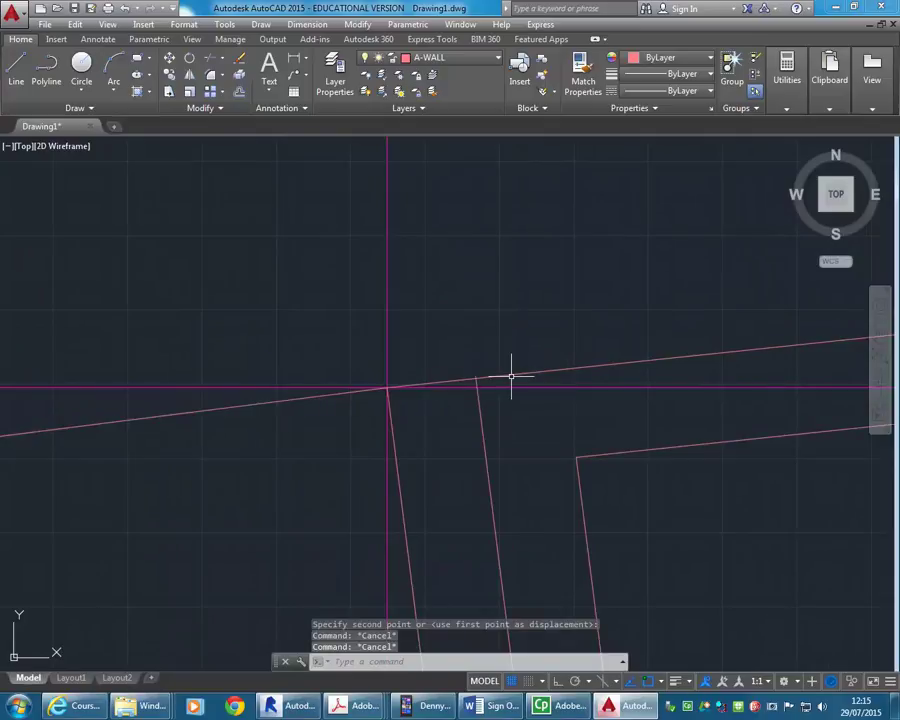
scroll(516, 366, "down", 2)
middle_click_drag(516, 366, 422, 357)
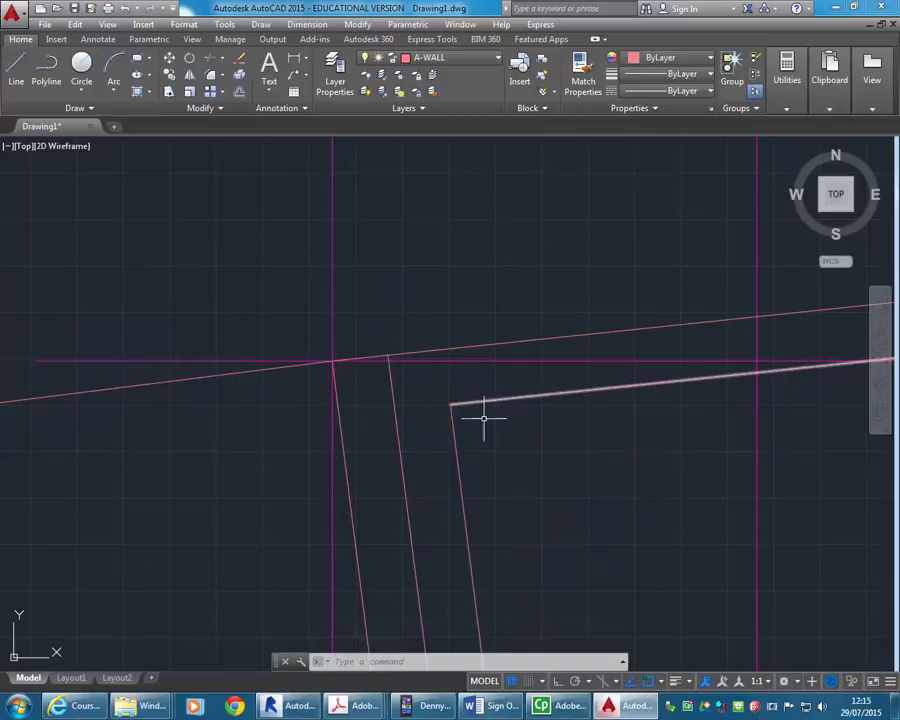
scroll(463, 397, "down", 8)
scroll(317, 373, "down", 4)
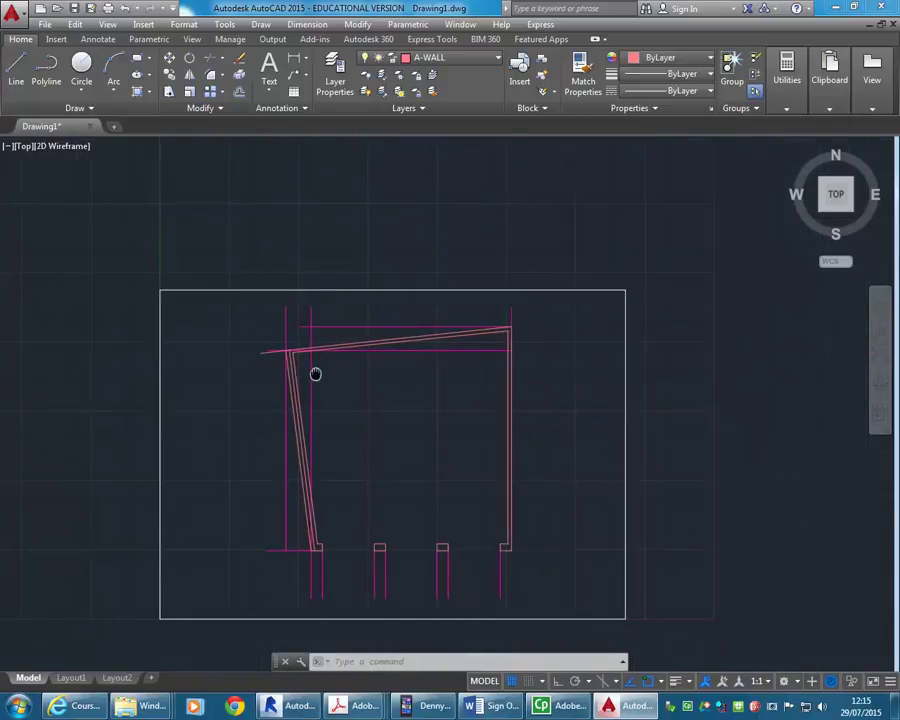
scroll(348, 418, "up", 2)
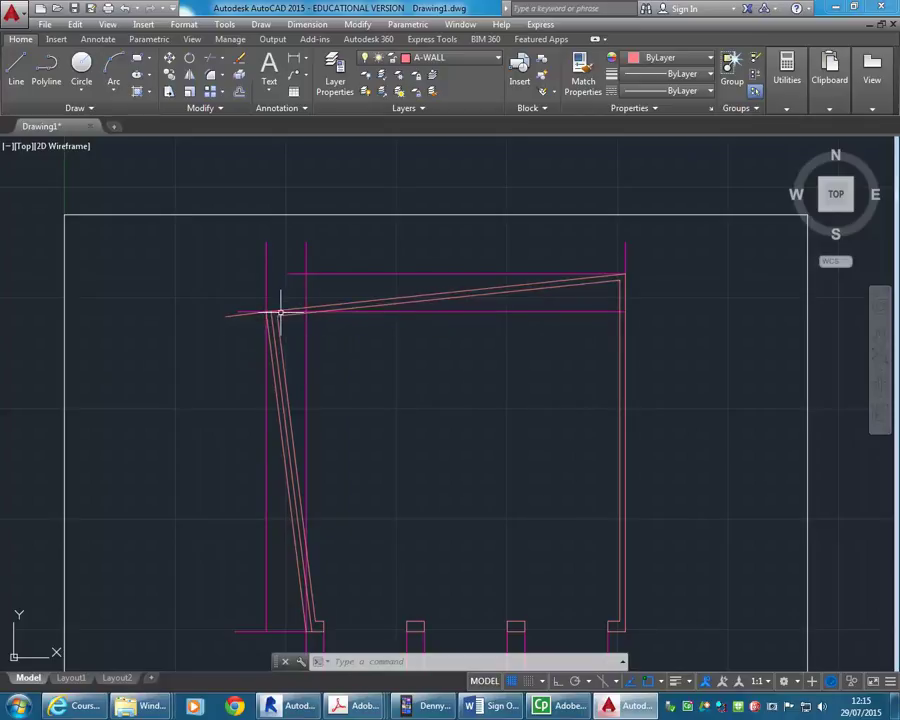
scroll(217, 291, "up", 4)
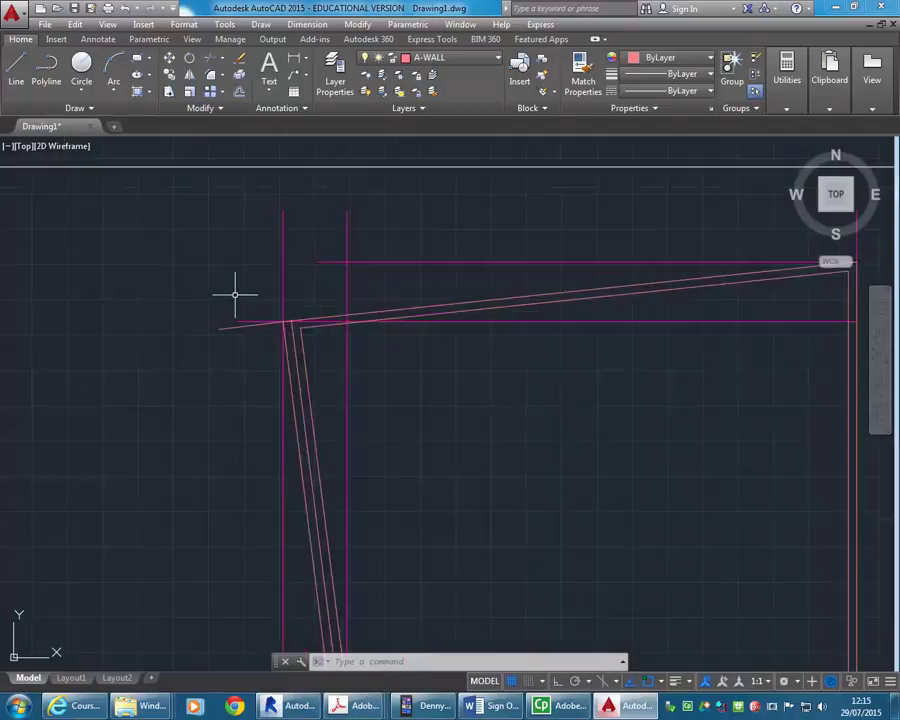
left_click(211, 402)
left_click(160, 475)
- Erase the selected line, then draw a short line from the left ending perpendicular to the slanted outer wall
key("Delete")
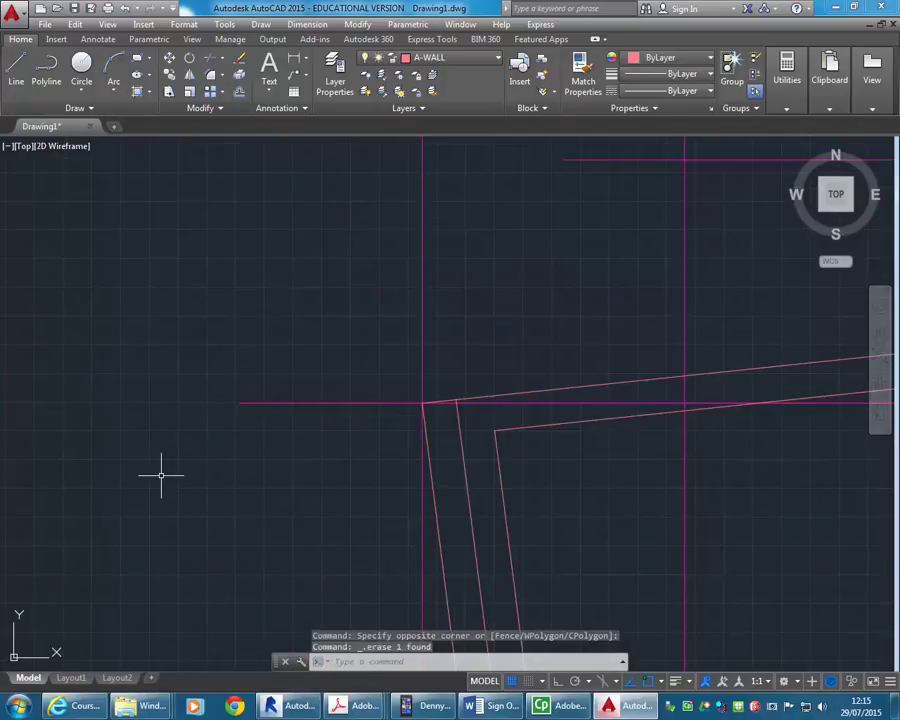
middle_click_drag(161, 474, 177, 374)
left_click(16, 66)
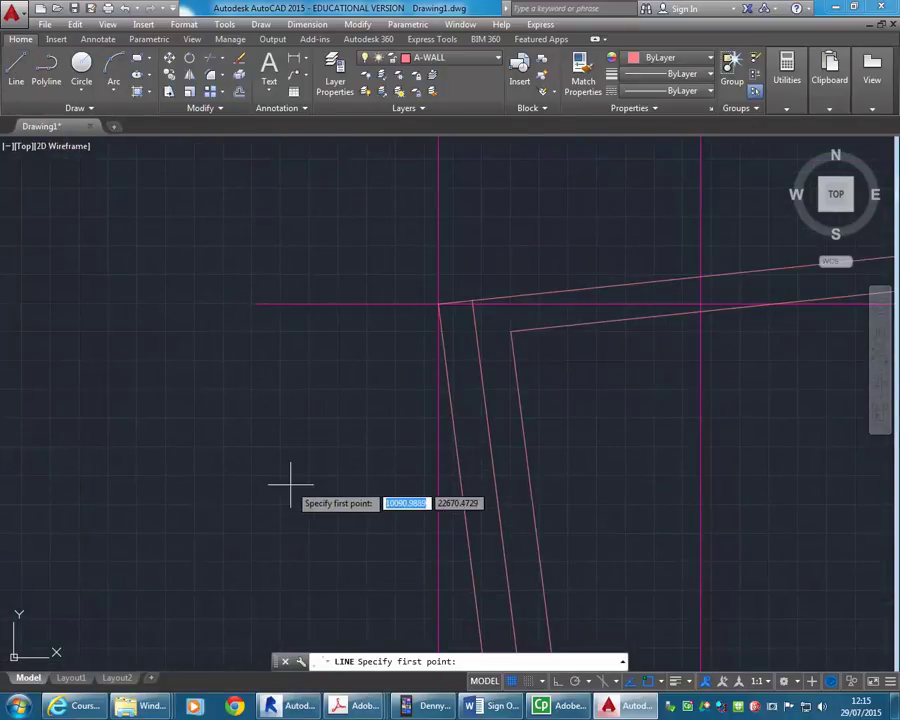
scroll(290, 480, "down", 2)
middle_click_drag(274, 524, 183, 452)
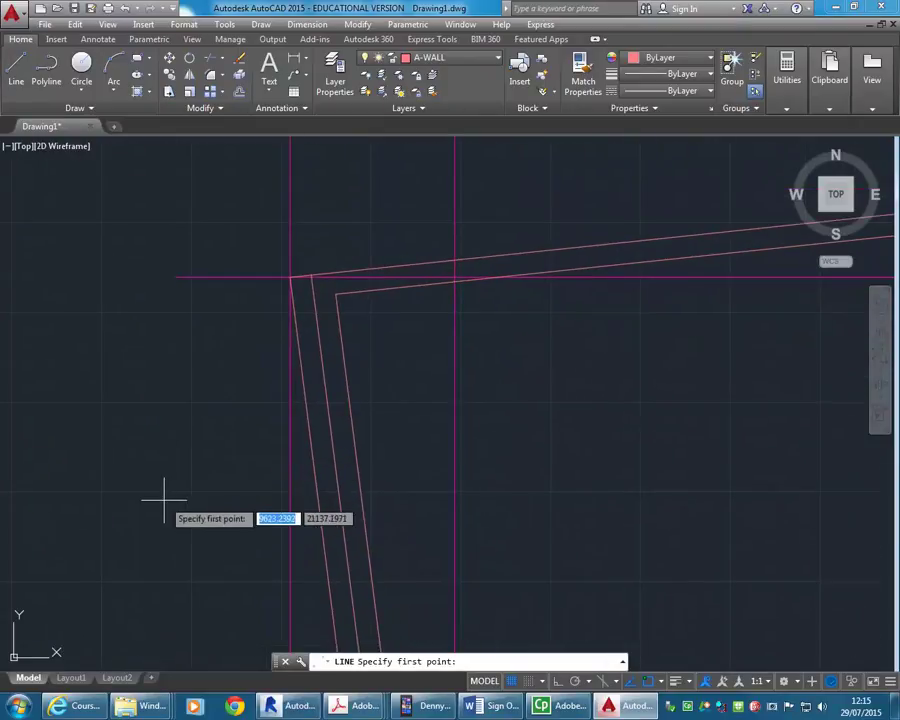
left_click(147, 503)
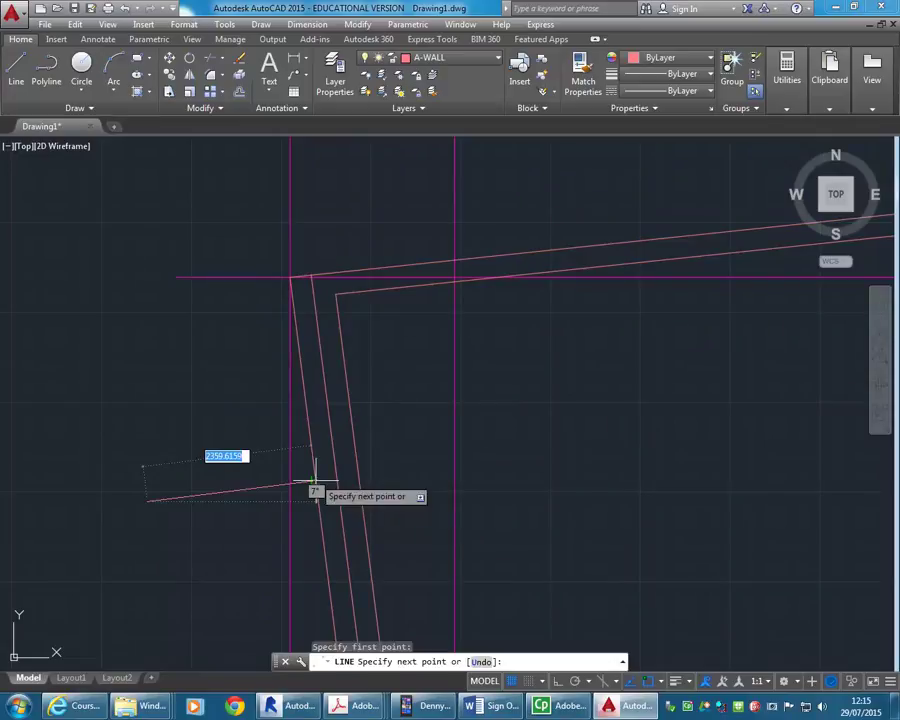
left_click(314, 482)
right_click(212, 420)
left_click(230, 426)
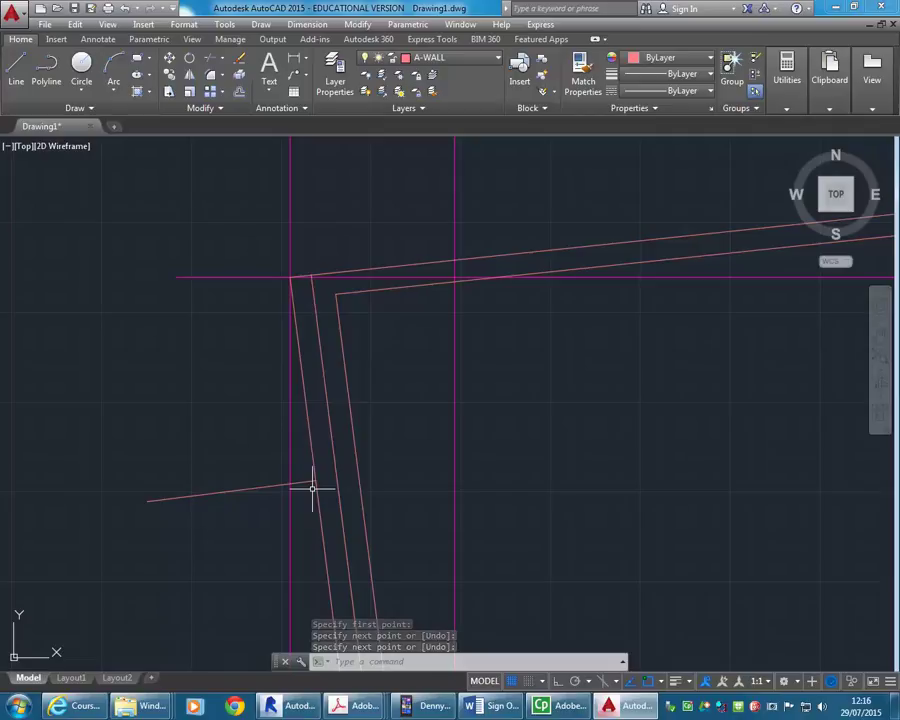
mouse_move(365, 267)
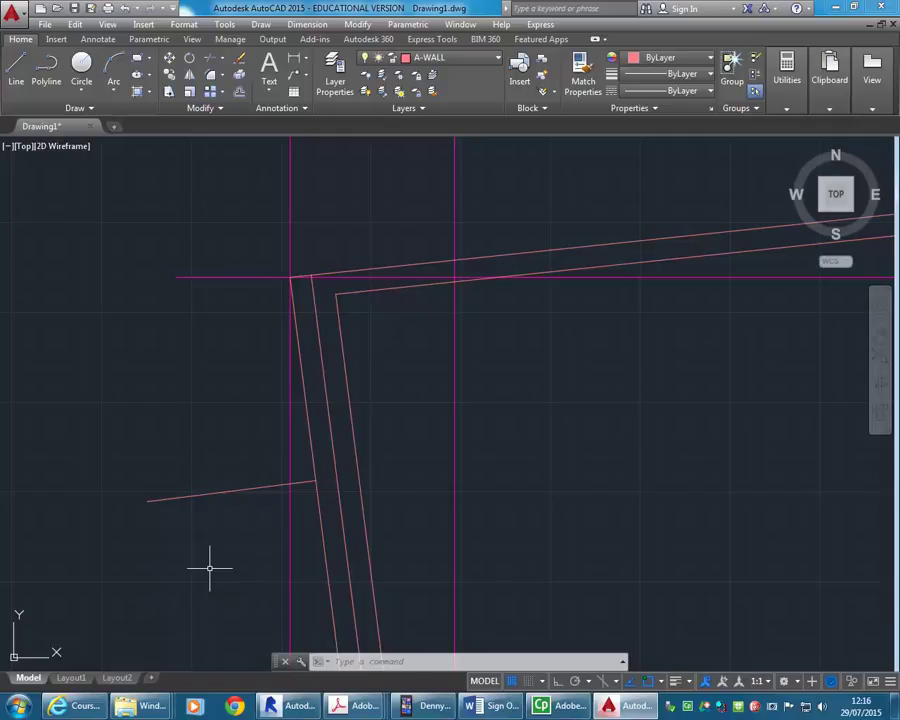
- Move the new short line so its wall end meets the slanted wall's top corner
left_click(236, 430)
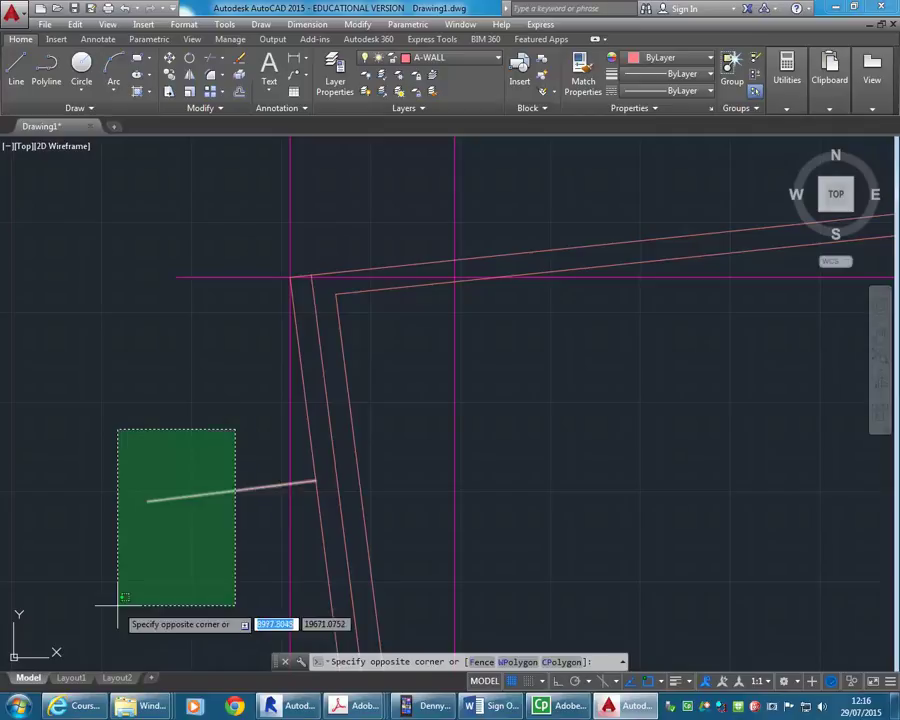
left_click(101, 571)
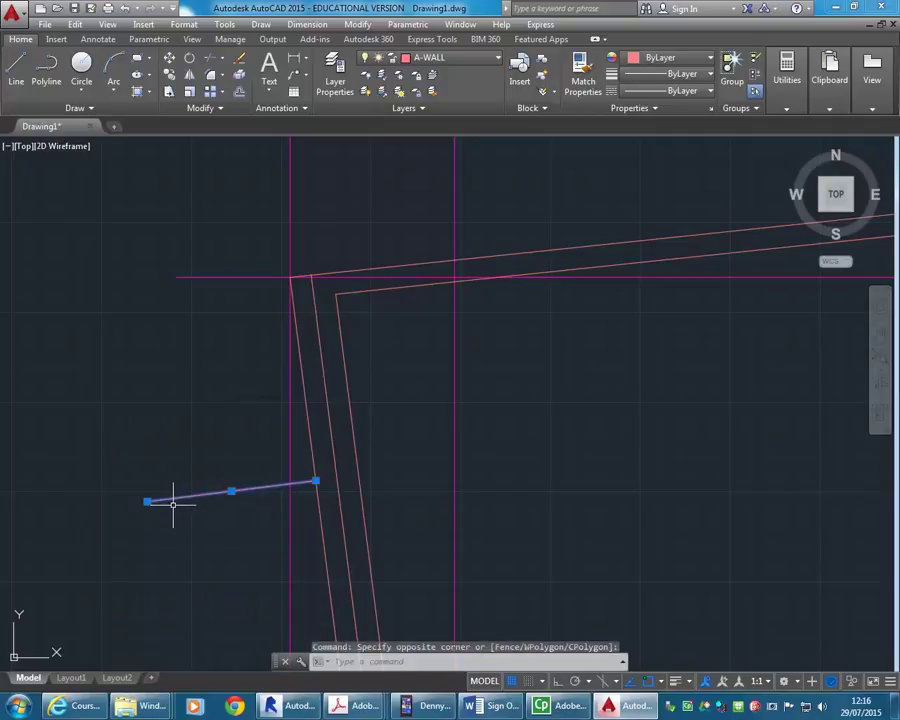
left_click(169, 58)
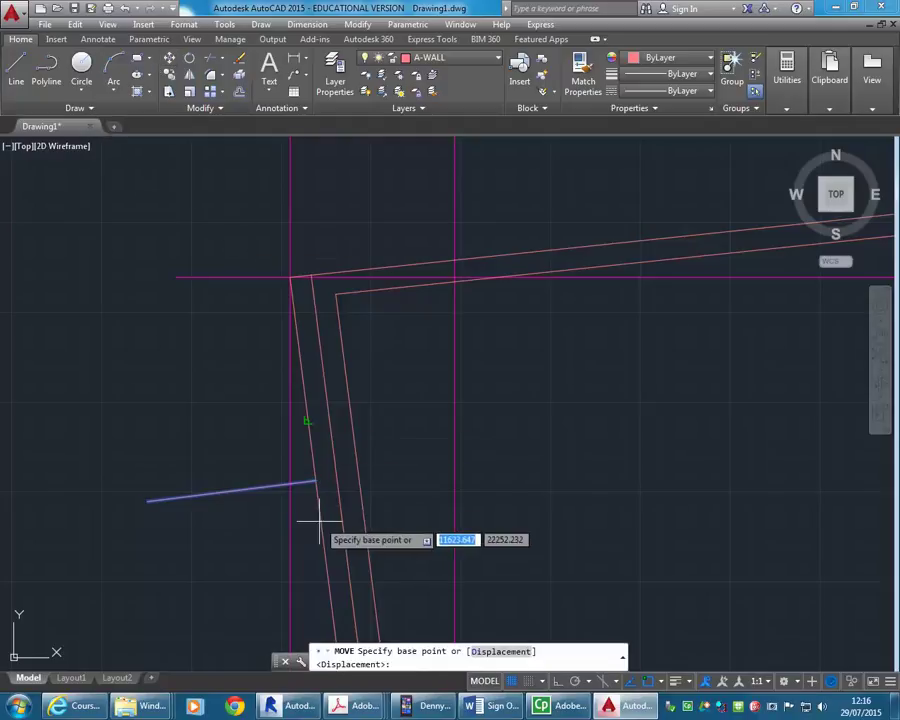
left_click(316, 481)
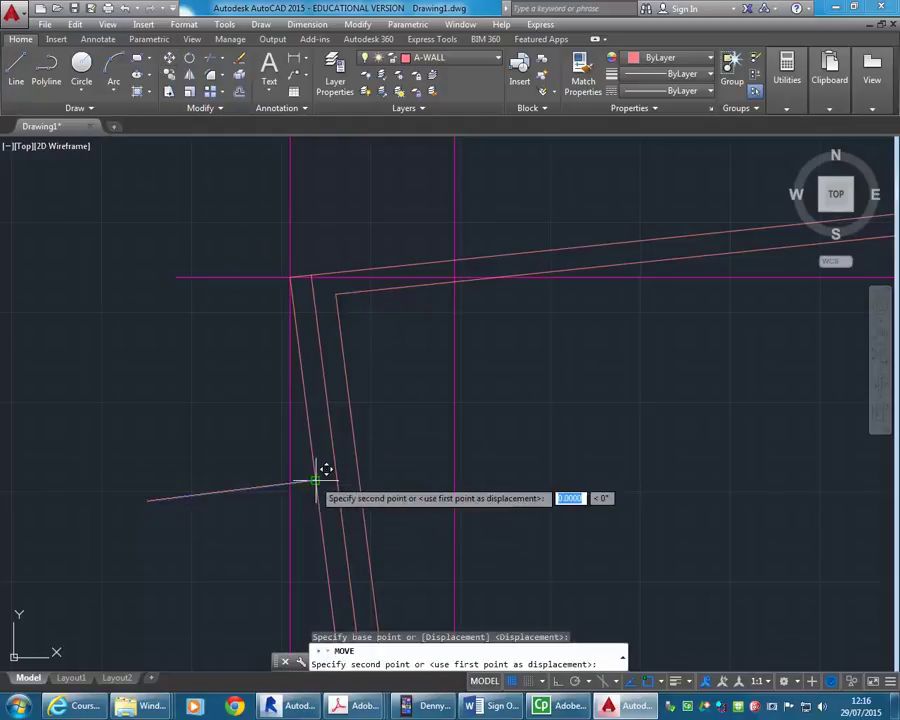
left_click(292, 272)
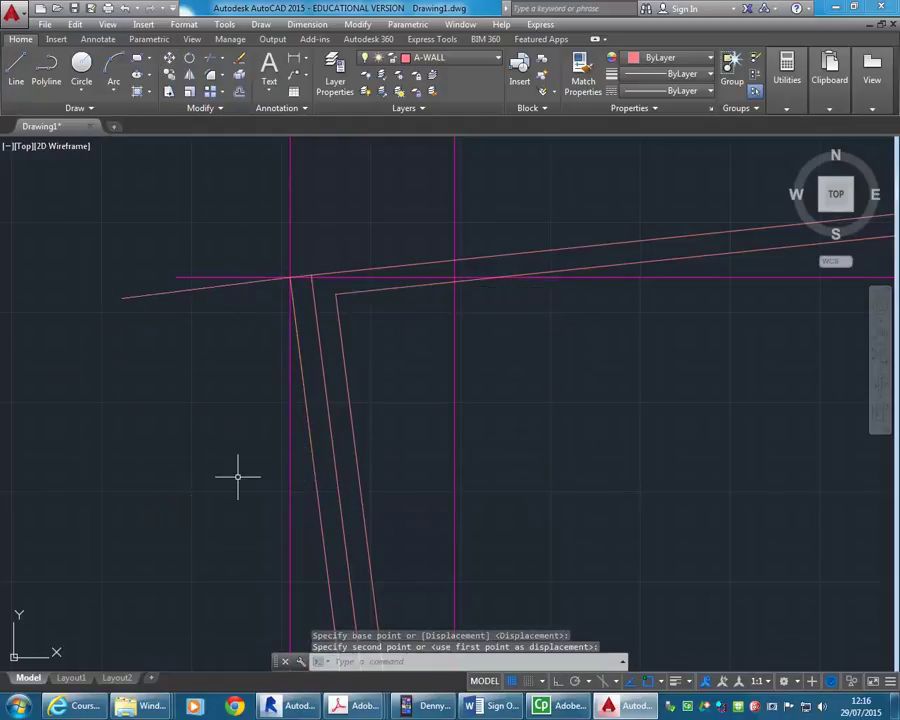
- Put the short angled line at the upper left on the A-REF layer
left_click(162, 293)
left_click(430, 58)
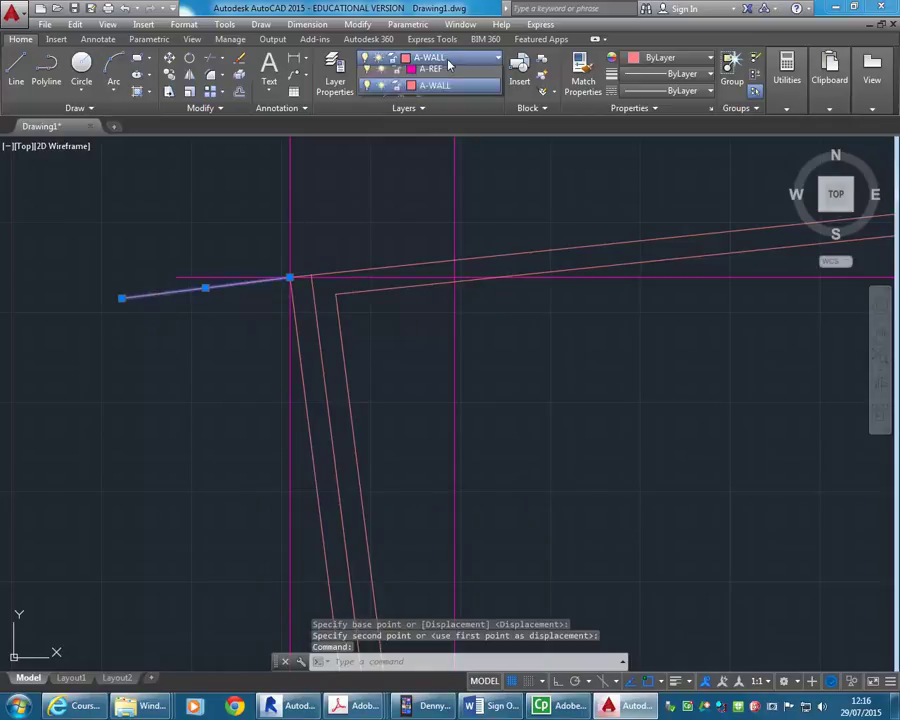
left_click(430, 92)
key("Escape")
key("Escape")
key("Escape")
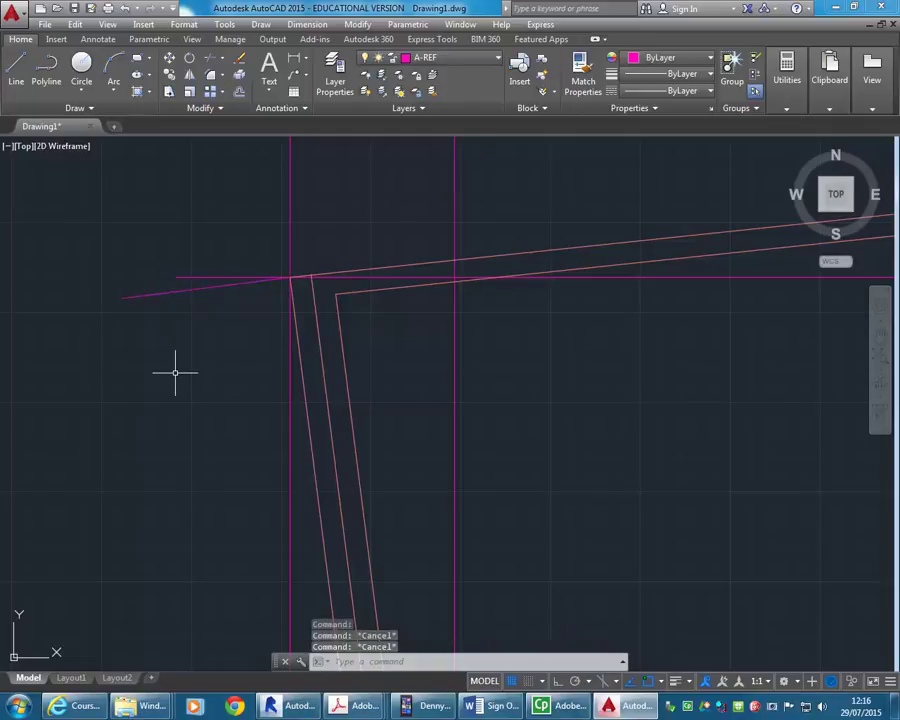
- Offset the short angled line 1000 downward along the slanted wall
left_click(240, 94)
scroll(189, 412, "down", 2)
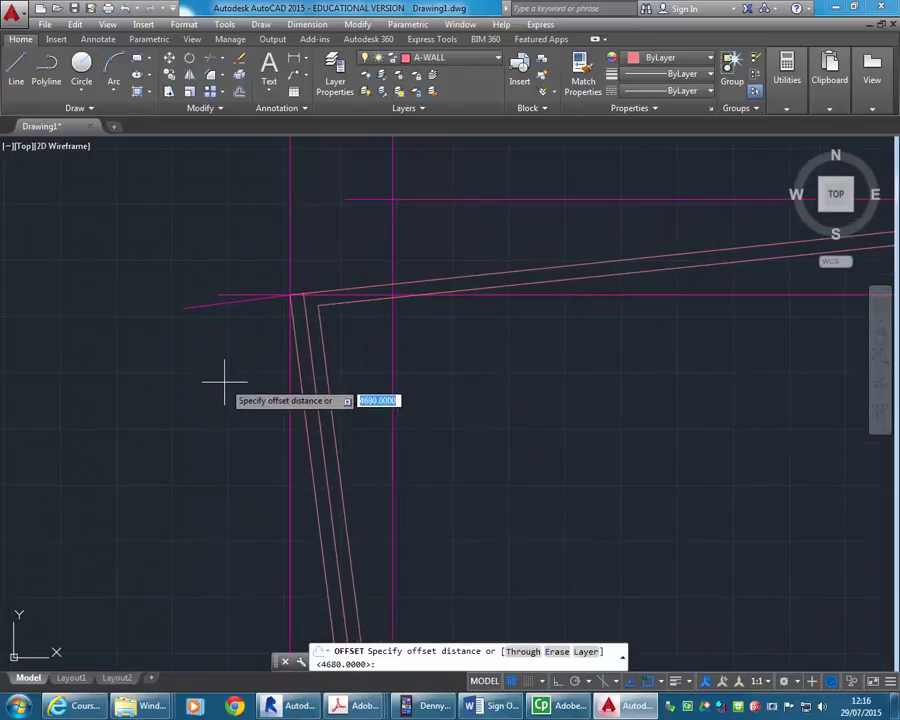
type("1")
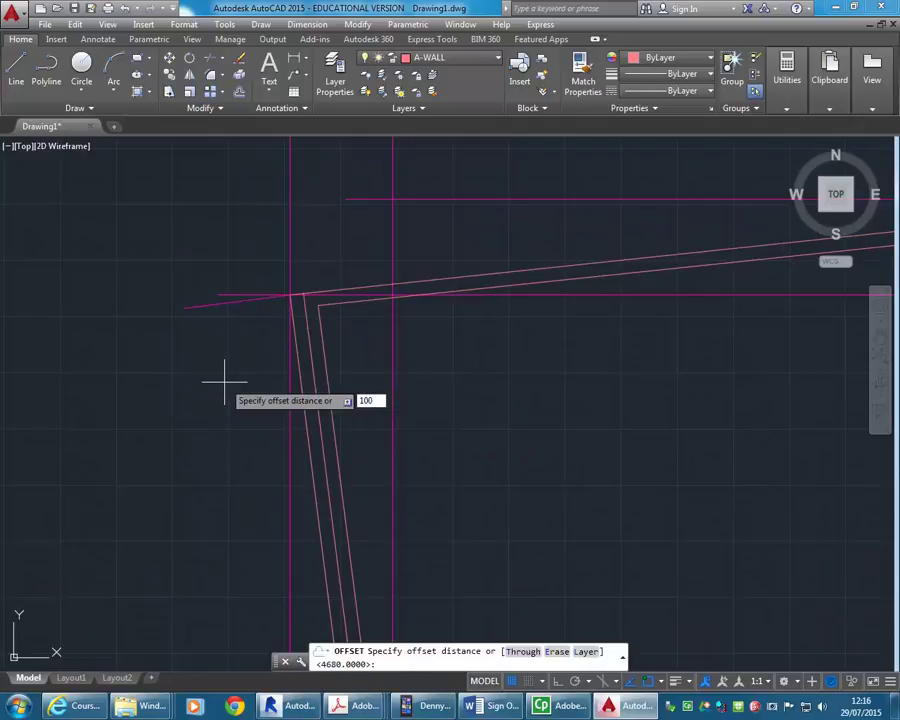
key("Return")
left_click(201, 306)
left_click(212, 405)
key("Return")
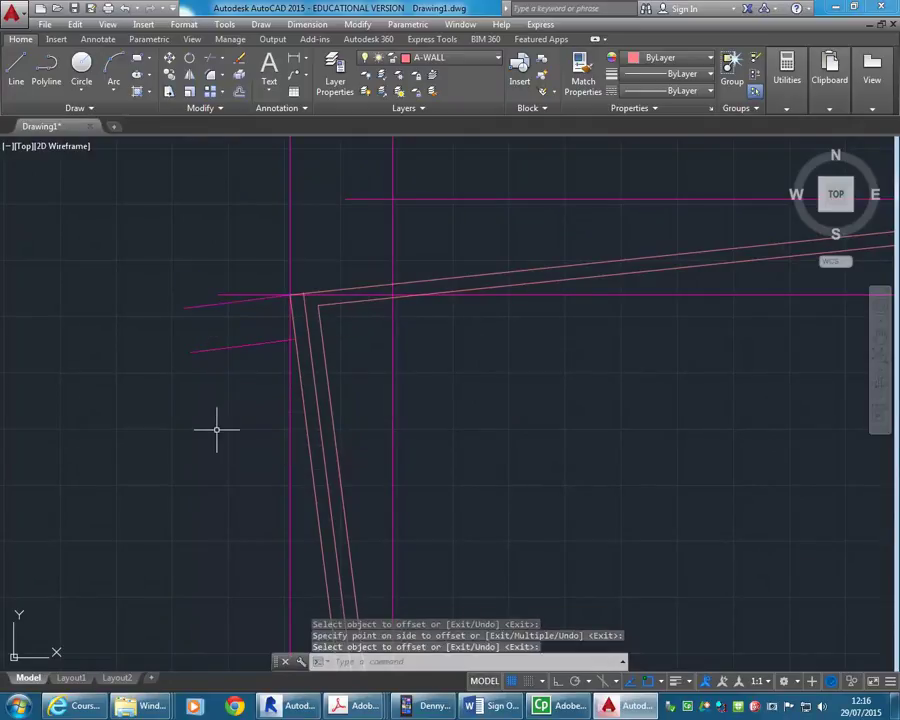
- Offset the new short line a further 4745 down the wall
key("Return")
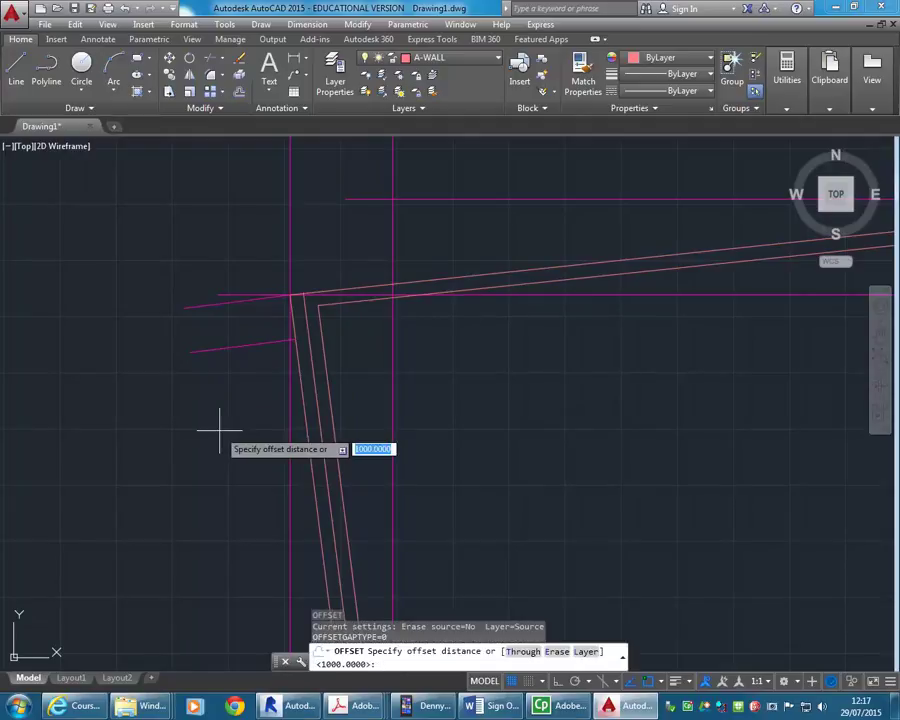
key("BackSpace")
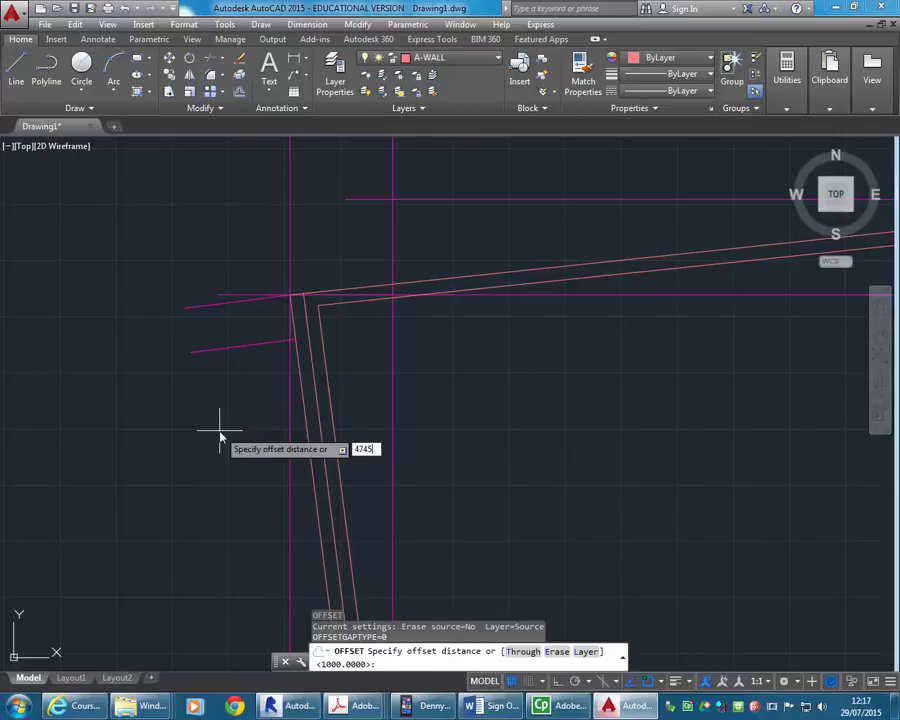
key("Return")
left_click(215, 348)
left_click(213, 437)
scroll(212, 455, "down", 2)
middle_click_drag(211, 466, 254, 346)
key("Return")
scroll(265, 378, "up", 2)
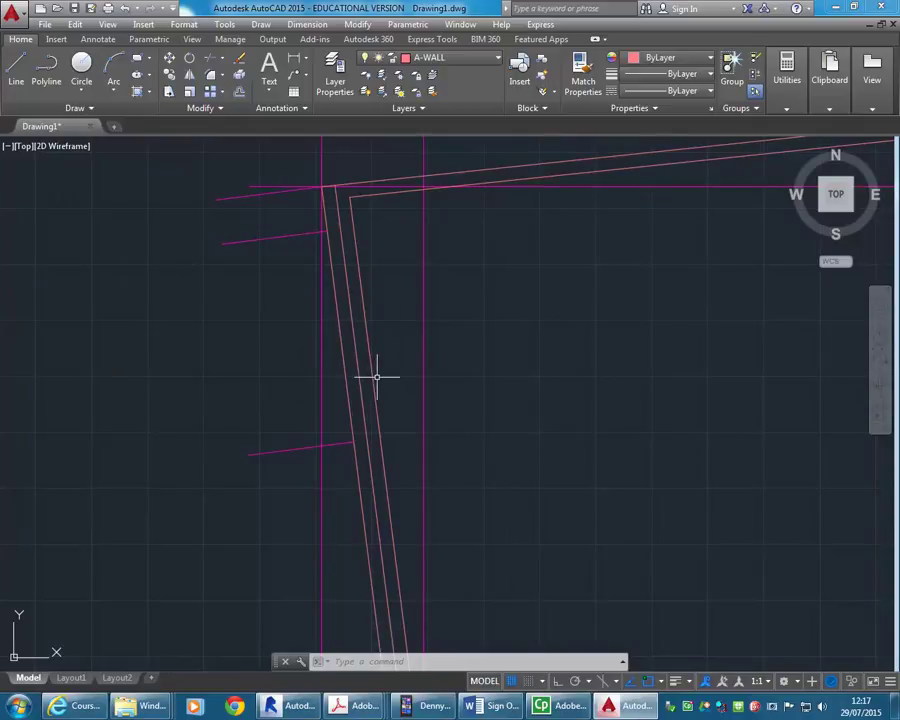
- Copy both short reference lines to two positions further down the slanted left wall
left_click(258, 230)
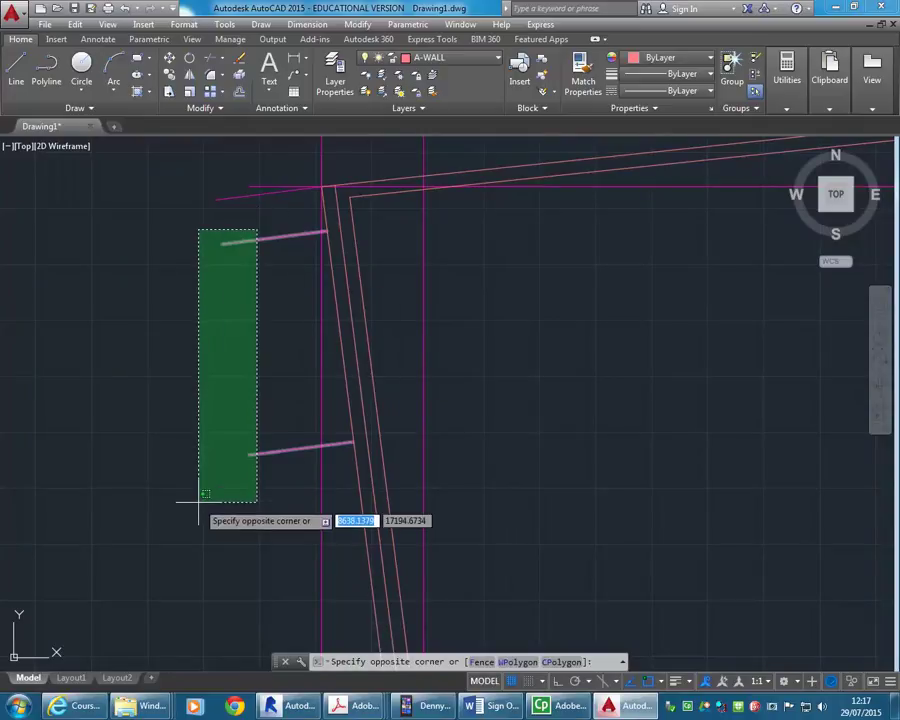
left_click(198, 494)
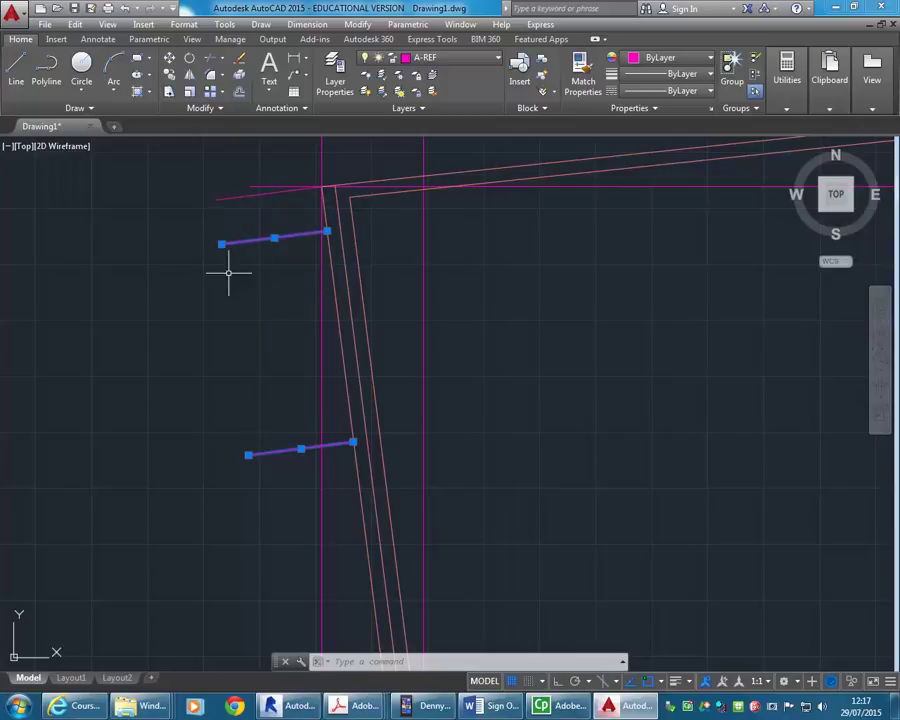
left_click(170, 77)
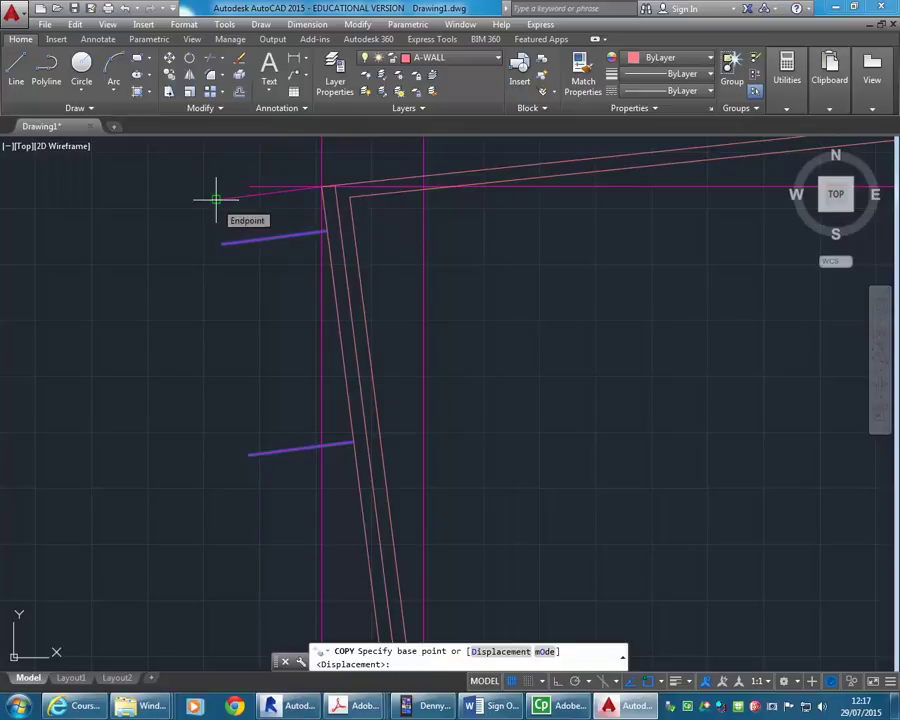
left_click(216, 199)
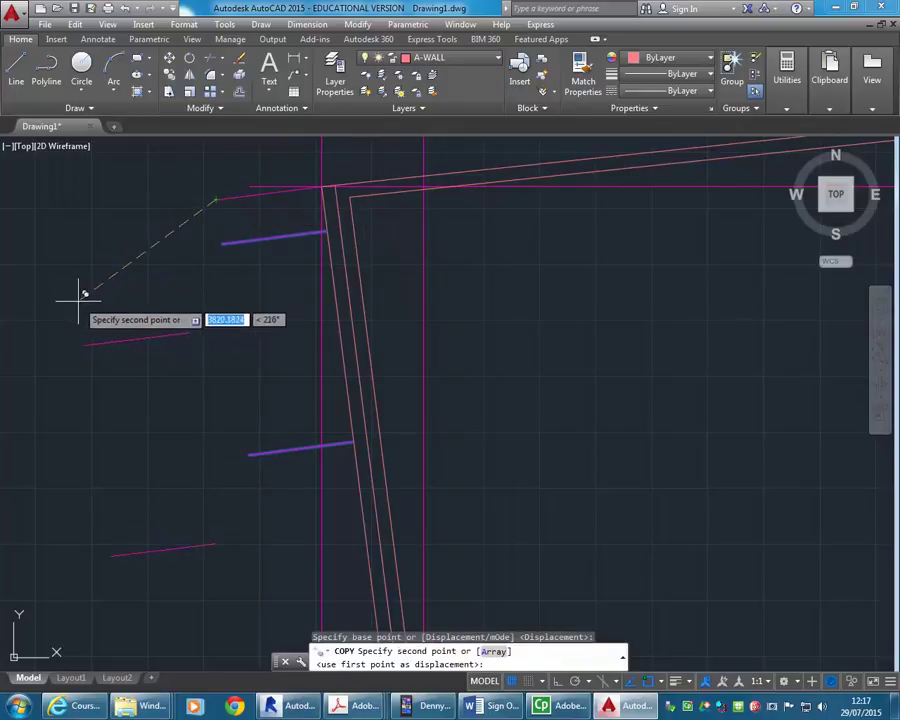
scroll(64, 370, "down", 2)
mouse_move(66, 366)
middle_mouse_down()
mouse_move(158, 326)
mouse_move(140, 321)
middle_mouse_up()
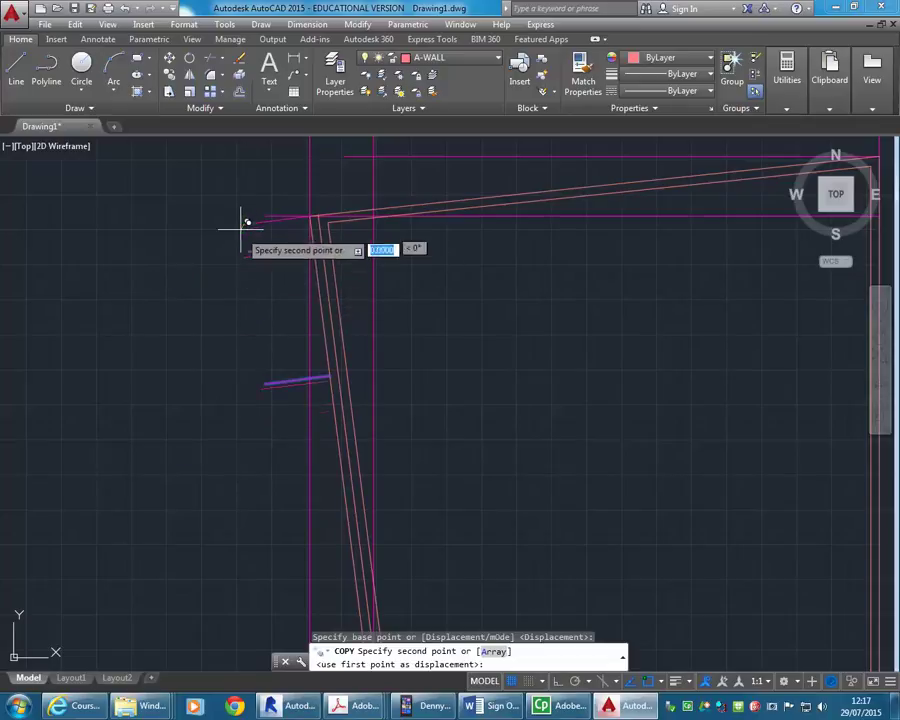
left_click(264, 384)
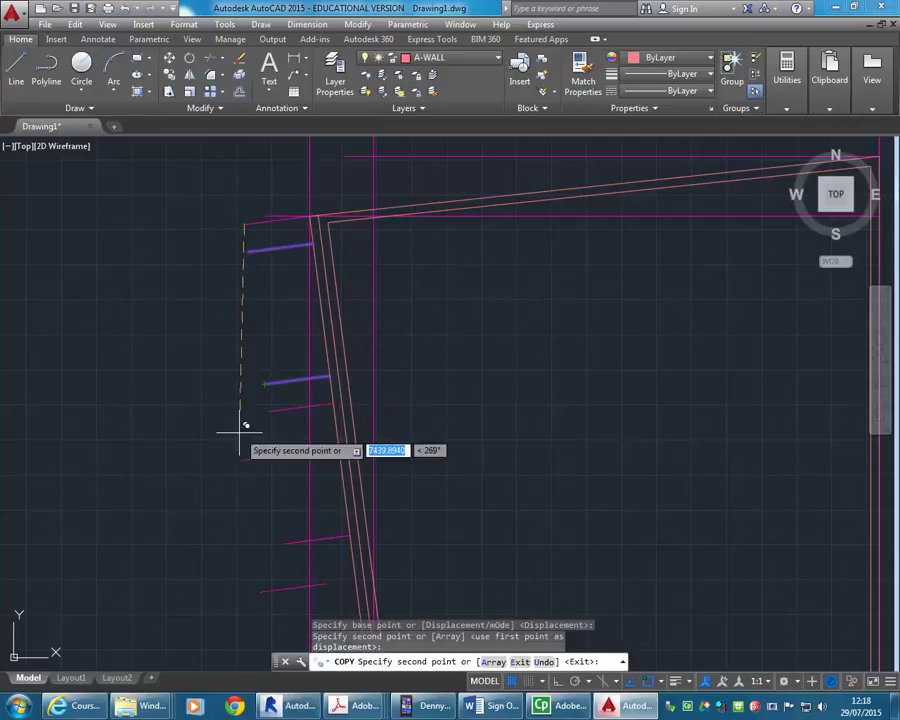
mouse_move(255, 418)
middle_mouse_down()
mouse_move(151, 460)
mouse_move(191, 396)
mouse_move(111, 252)
middle_mouse_up()
left_click(237, 408)
scroll(240, 410, "up", 4)
middle_click_drag(237, 452, 225, 462)
key("Escape")
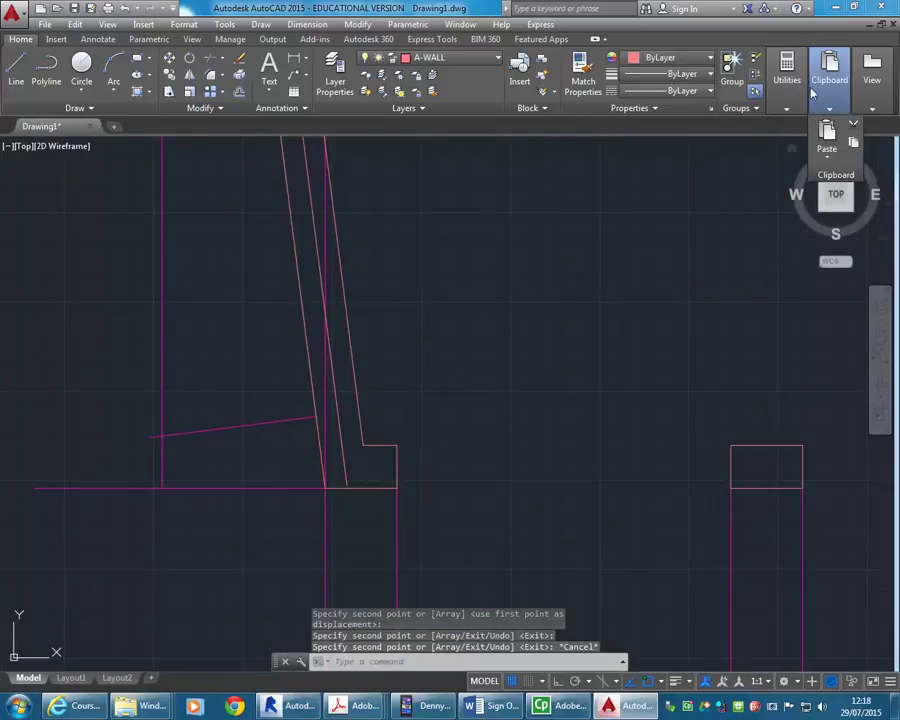
- Measure the distance at the sloped wall's lower end, reading 1008.6626
mouse_move(787, 78)
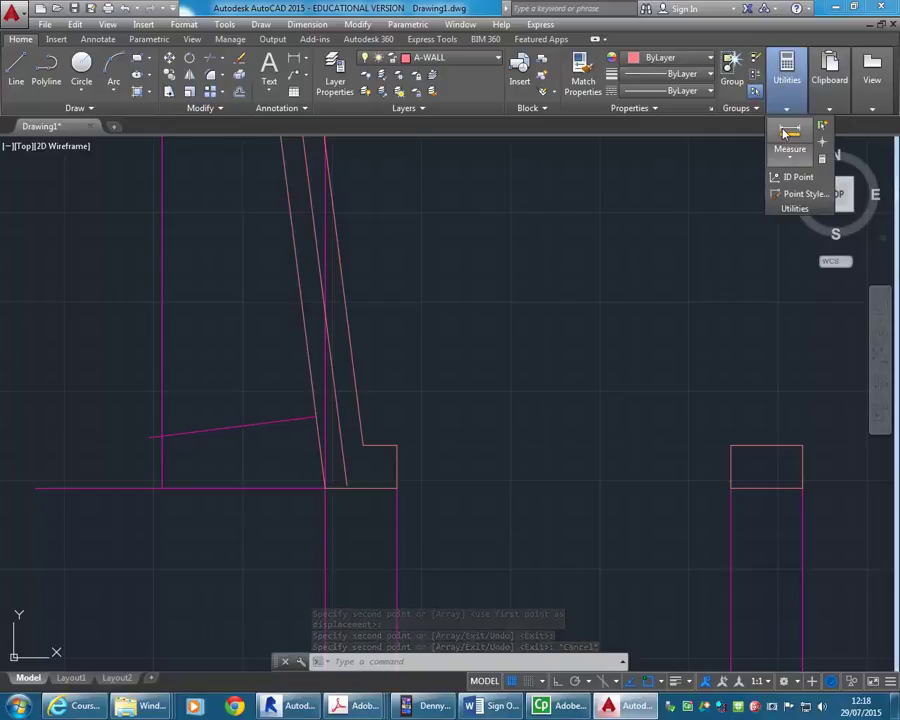
left_click(789, 180)
left_click(316, 417)
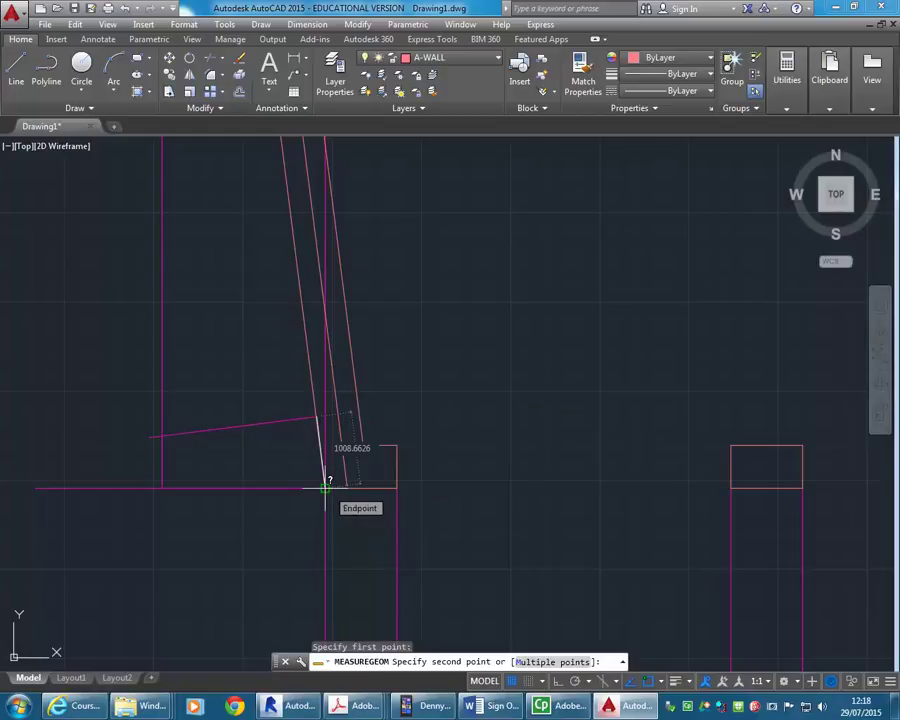
left_click(325, 488)
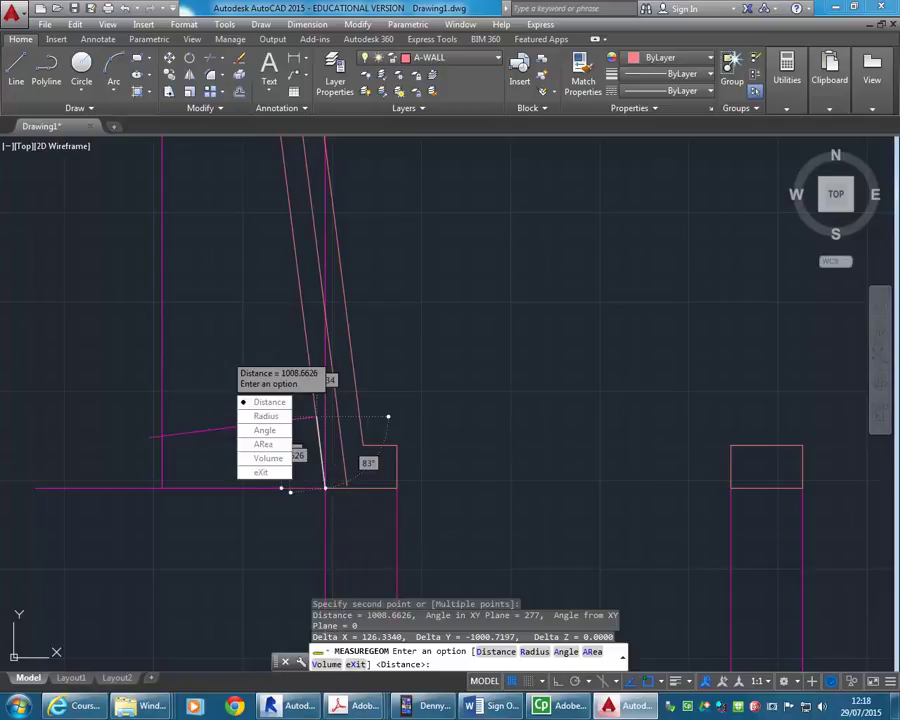
type("X")
key("Return")
- Erase the three stray short lines near the lower slanted wall
scroll(219, 330, "down", 2)
scroll(218, 301, "down", 5)
mouse_move(297, 402)
middle_mouse_down()
mouse_move(325, 468)
mouse_move(271, 424)
middle_mouse_up()
left_click(258, 410)
left_click(243, 450)
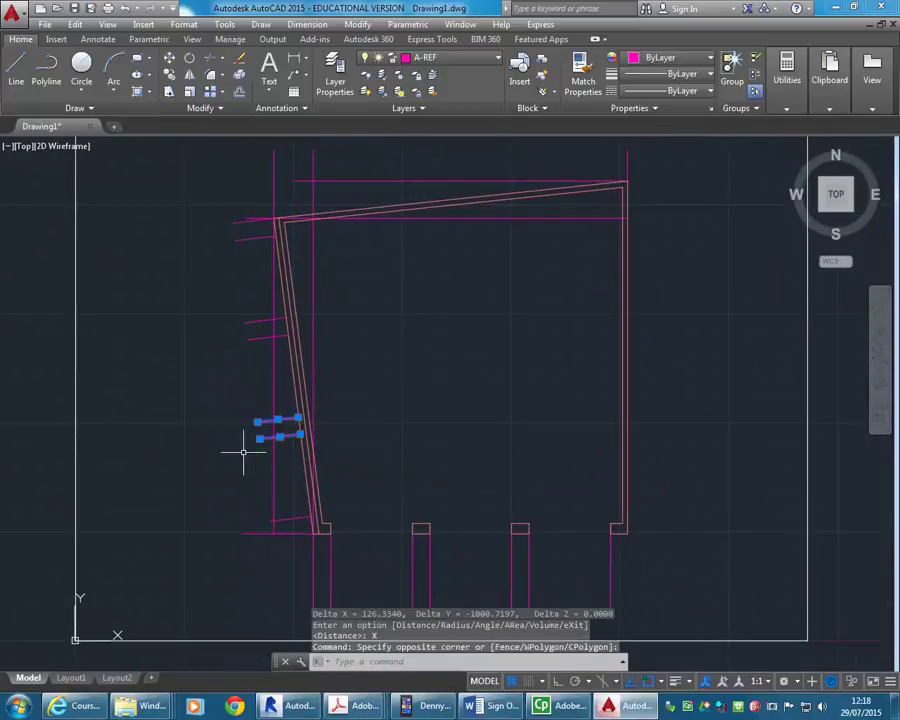
left_click(291, 505)
key("Delete")
scroll(259, 445, "up", 2)
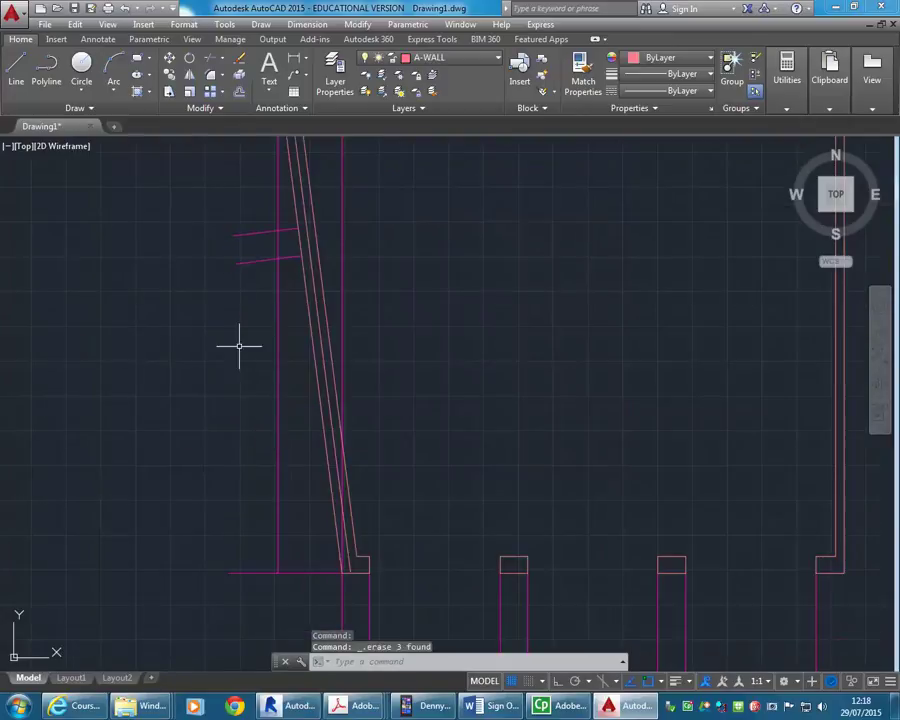
middle_click_drag(235, 284, 260, 355)
scroll(260, 355, "down", 2)
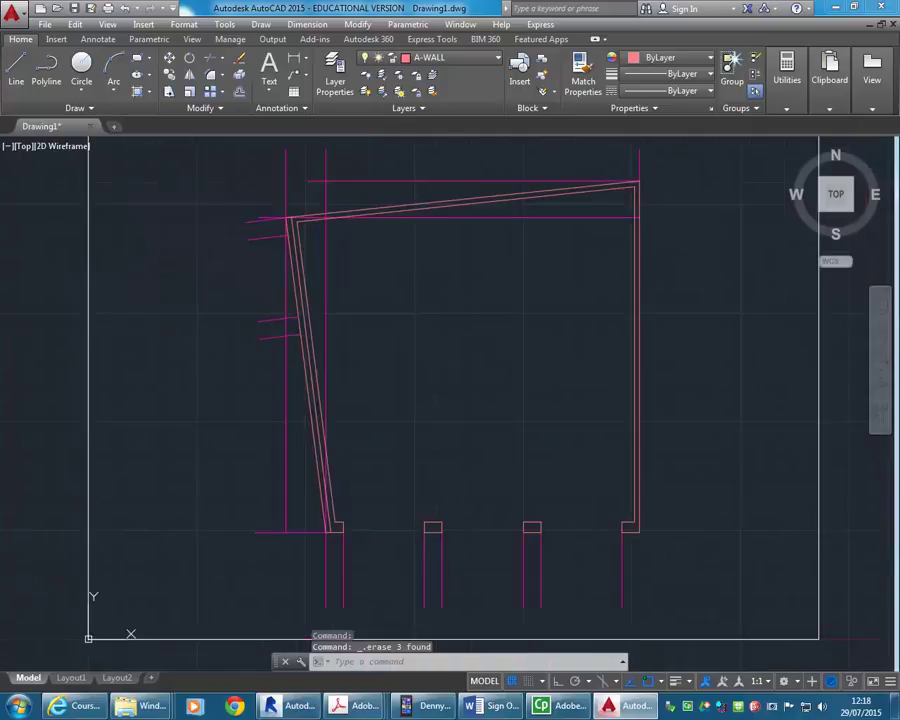
left_click(239, 93)
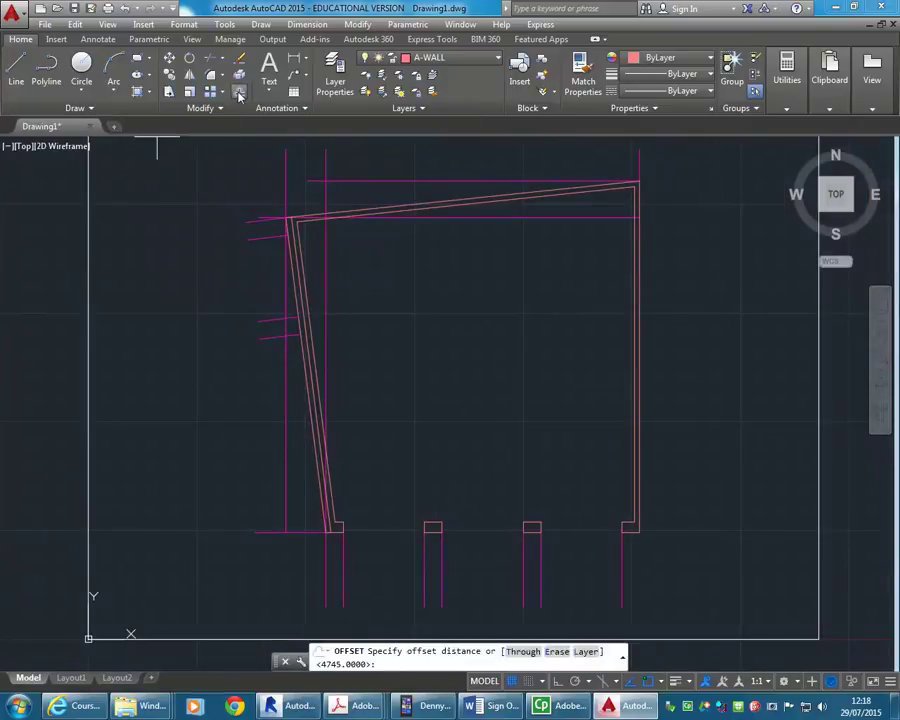
- Offset the wall tick line 4750 down the slanted wall
type("47")
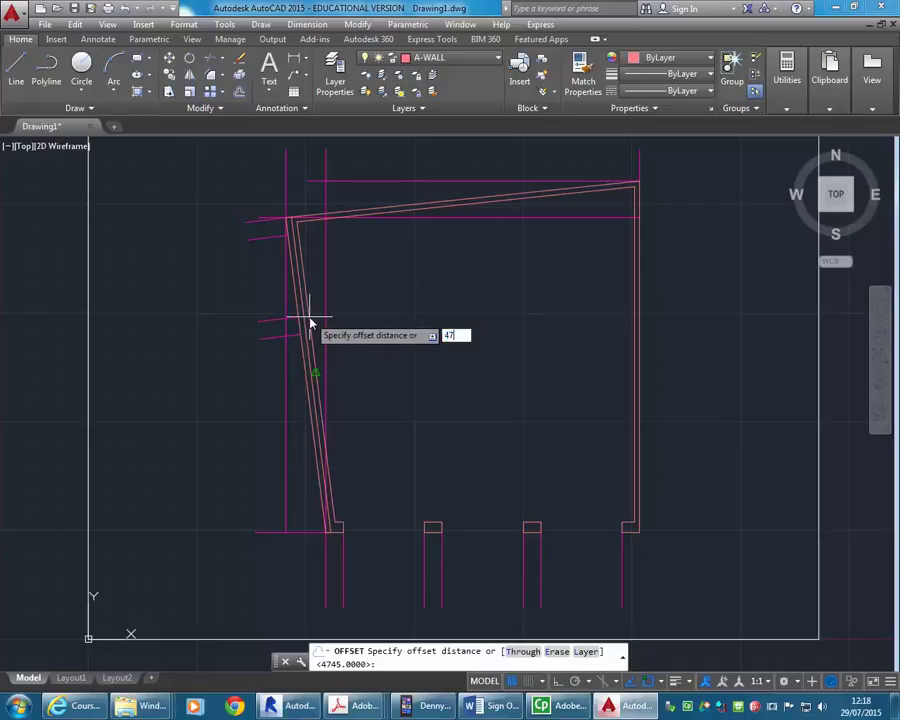
type("50")
key("Return")
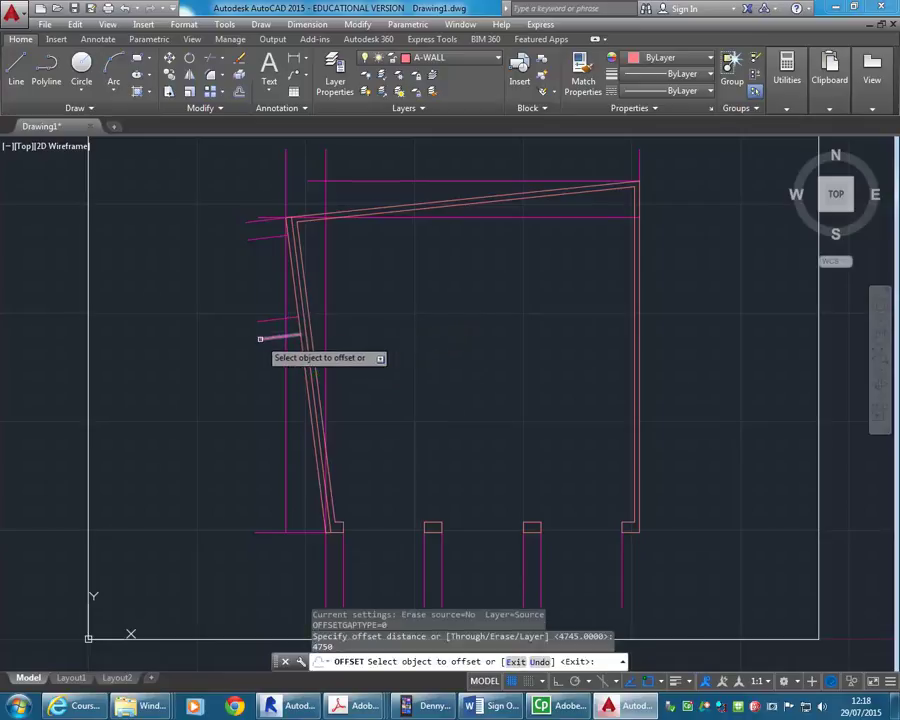
left_click(262, 338)
left_click(270, 426)
key("Return")
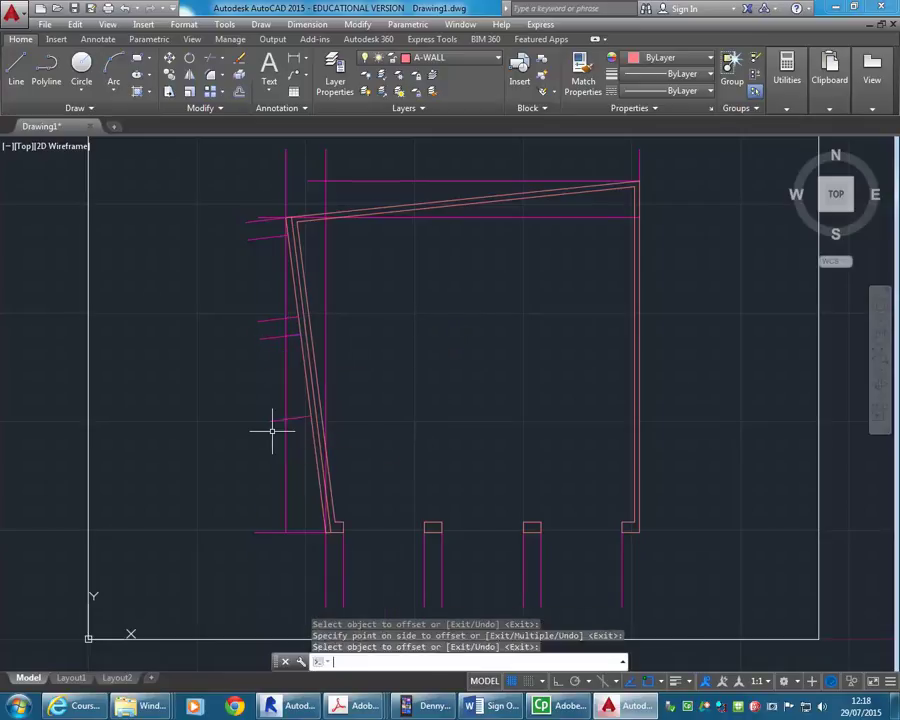
- Offset the short line 1000 below itself
key("Return")
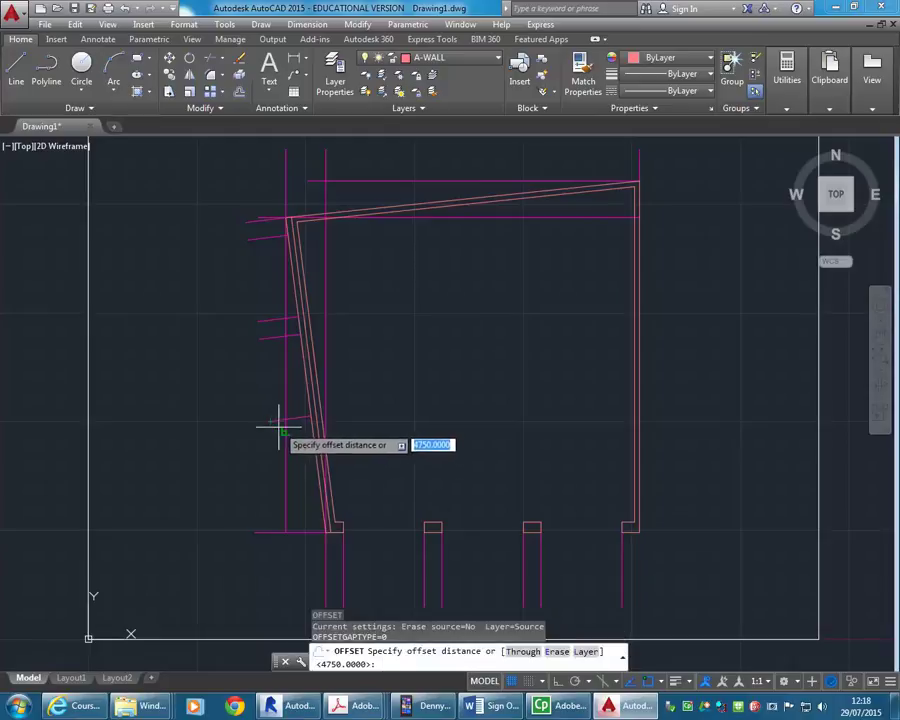
type("4")
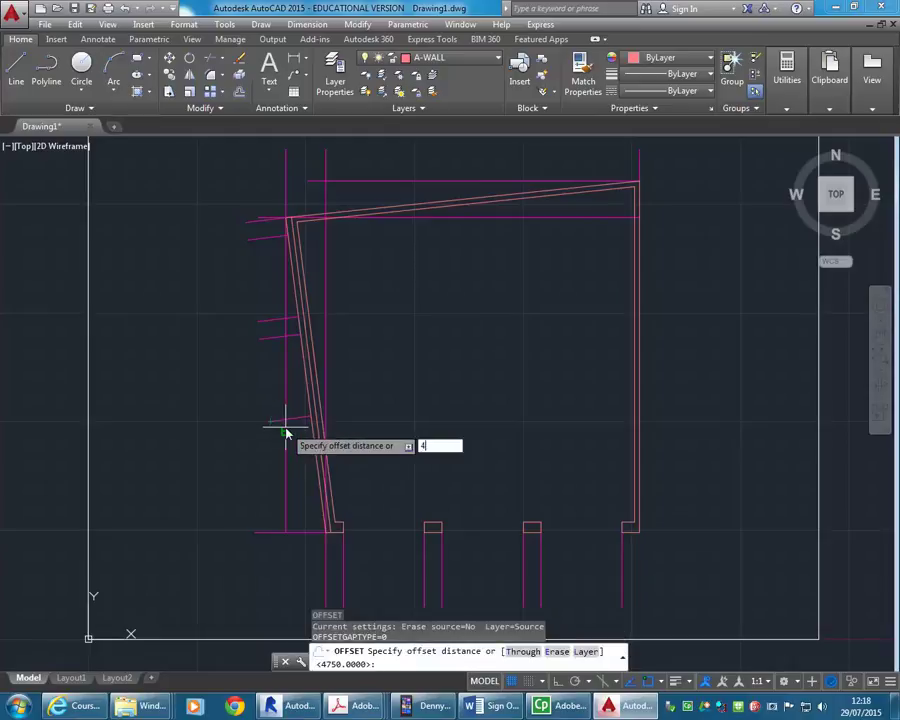
type("74")
key("Escape")
key("Return")
type("1")
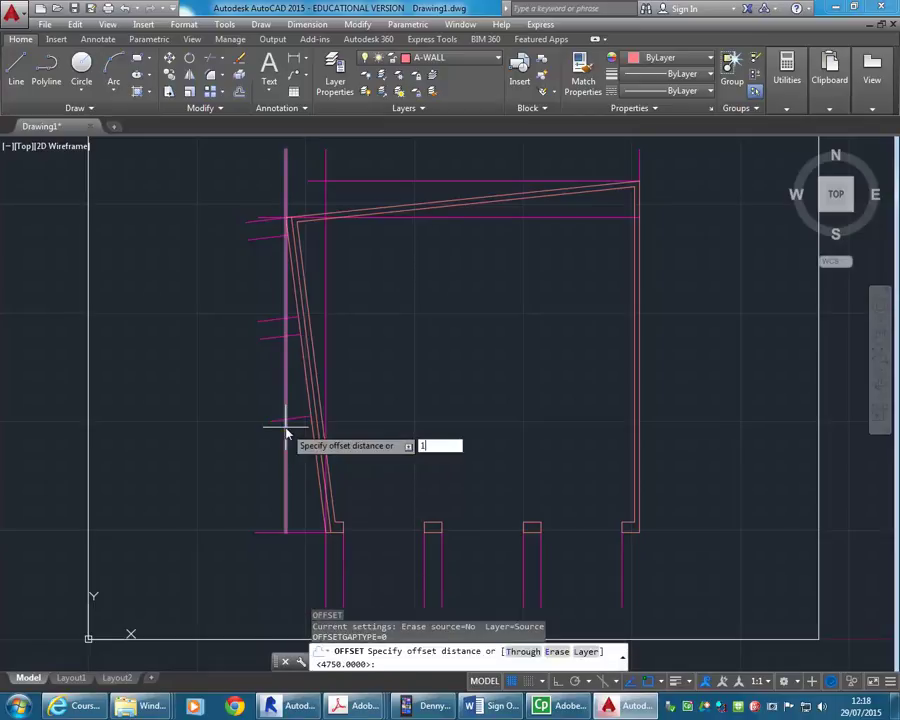
type("000")
key("Return")
left_click(280, 322)
left_click(268, 460)
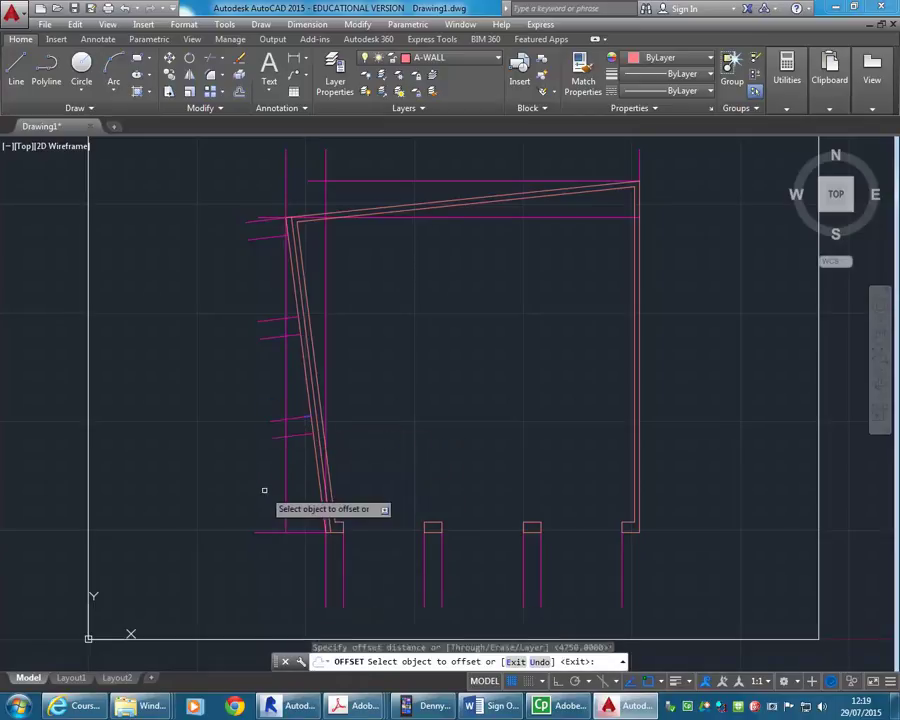
key("Escape")
- Offset the short tick line 4745 further down toward the wall's bottom corner
key("Return")
type("4")
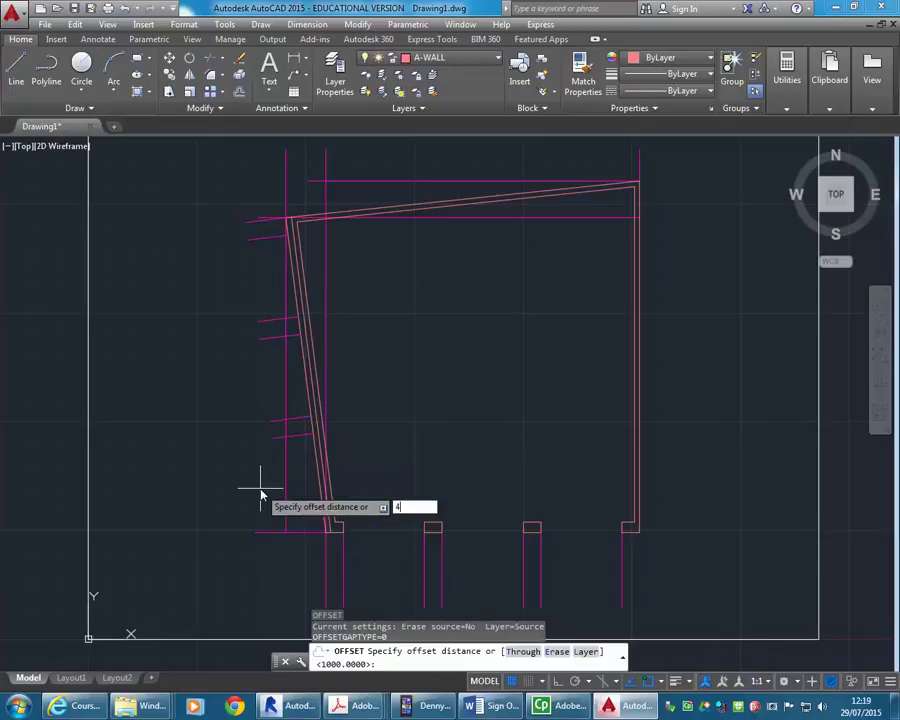
type("745")
key("Return")
left_click(273, 437)
left_click(267, 500)
scroll(304, 528, "up", 5)
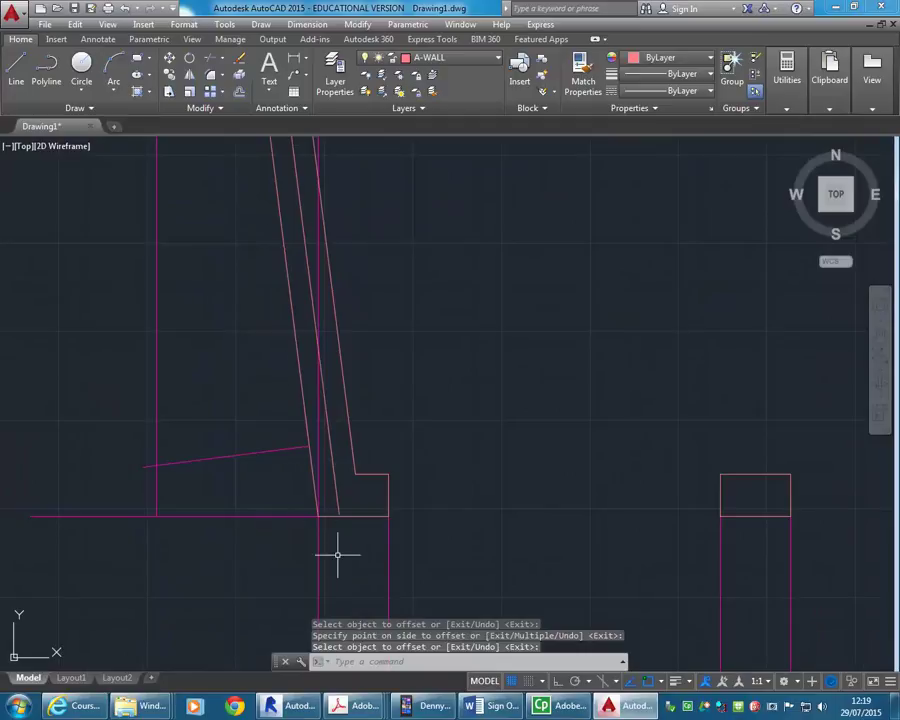
- Measure the slanted left wall from its front corner to its lower endpoint, about 1003.66
left_click(787, 78)
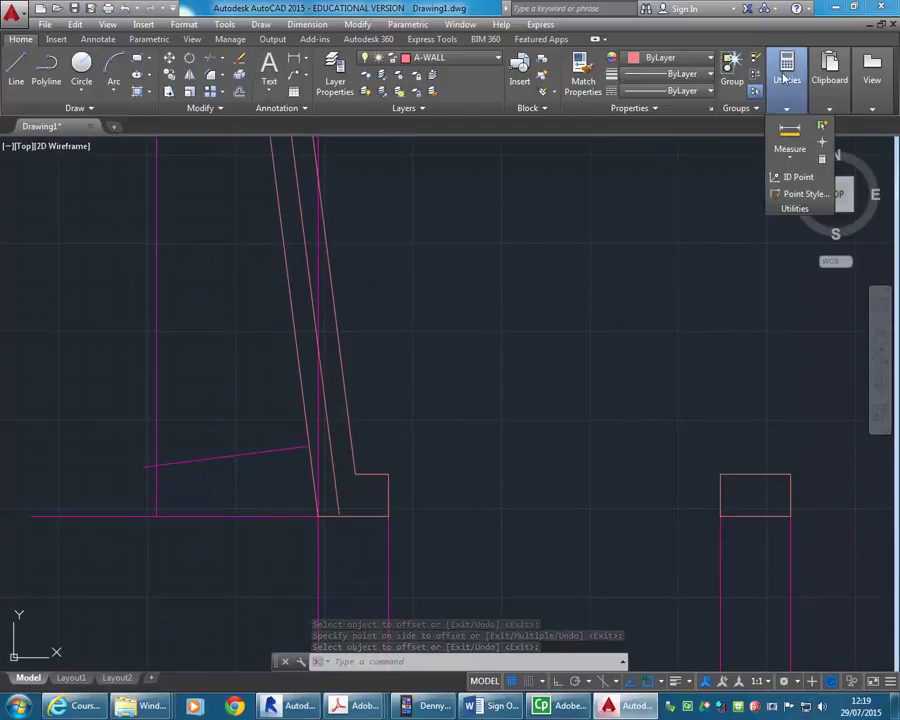
left_click(786, 195)
scroll(376, 438, "up", 5)
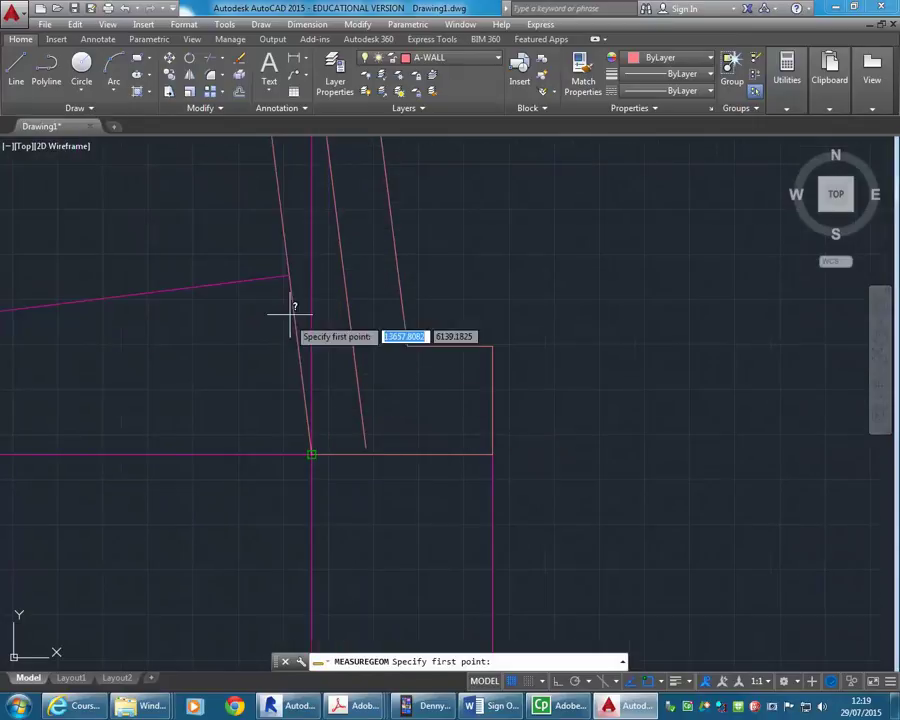
left_click(290, 276)
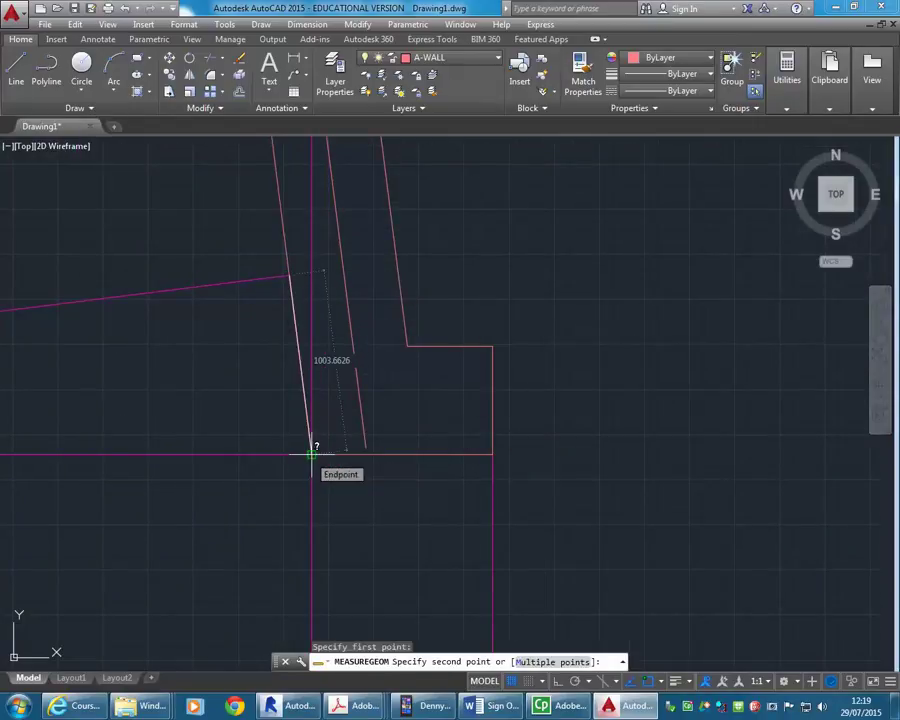
left_click(312, 453)
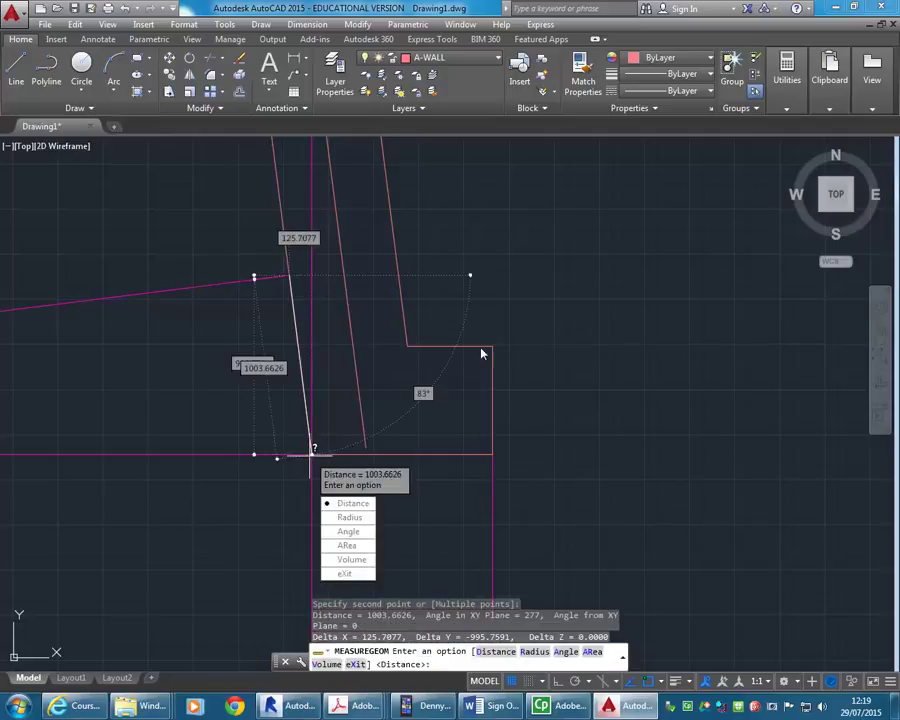
left_click(354, 578)
scroll(450, 330, "down", 6)
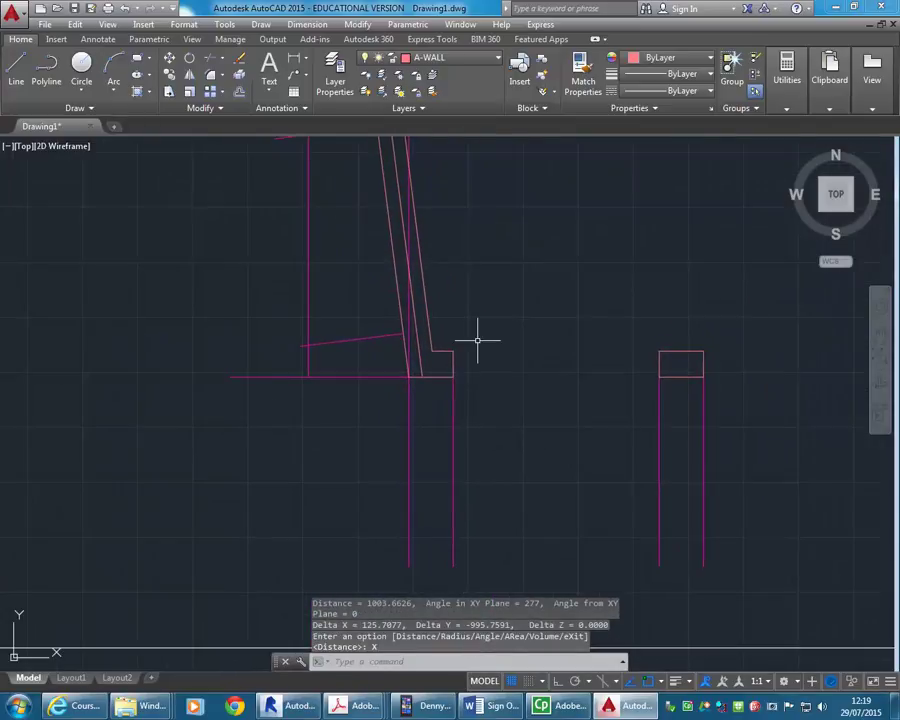
scroll(320, 425, "down", 4)
mouse_move(363, 412)
middle_mouse_down()
mouse_move(390, 414)
mouse_move(407, 387)
middle_mouse_up()
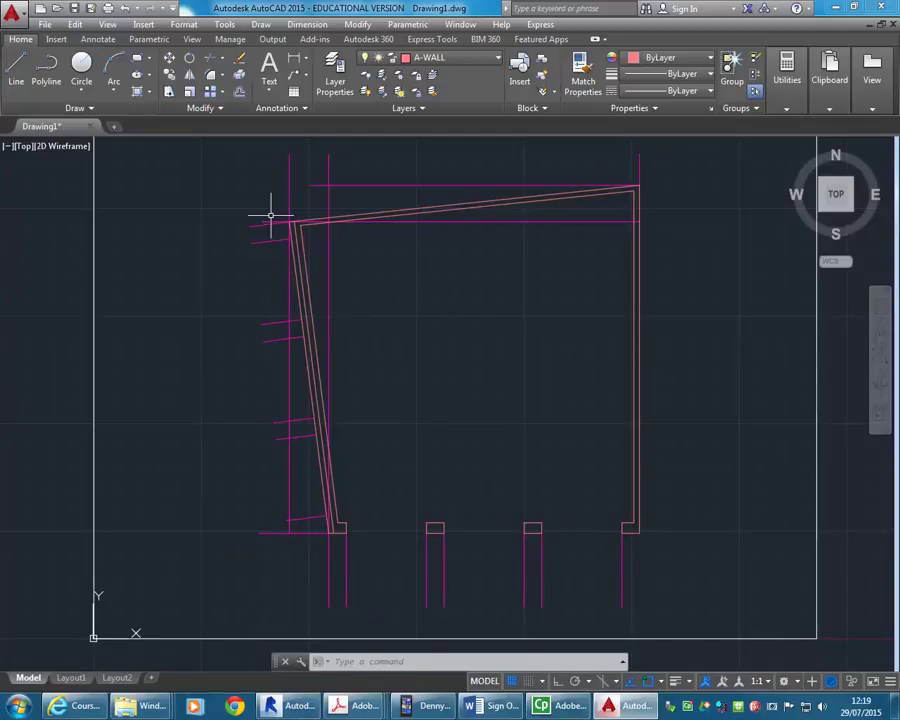
- Draw a short cross line across the slanted left wall near its top
scroll(270, 215, "up", 5)
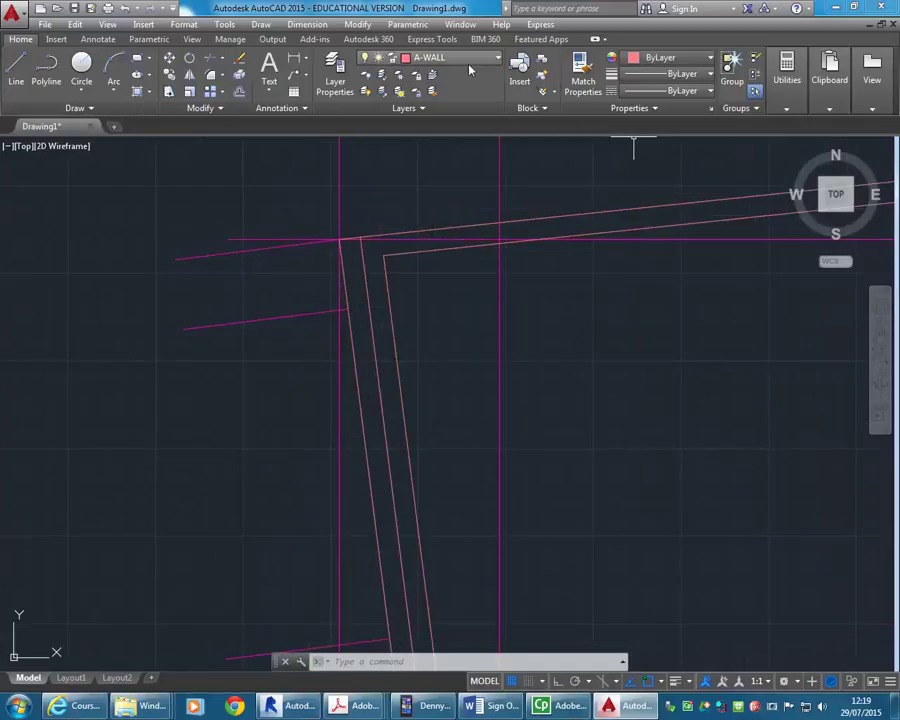
left_click(16, 70)
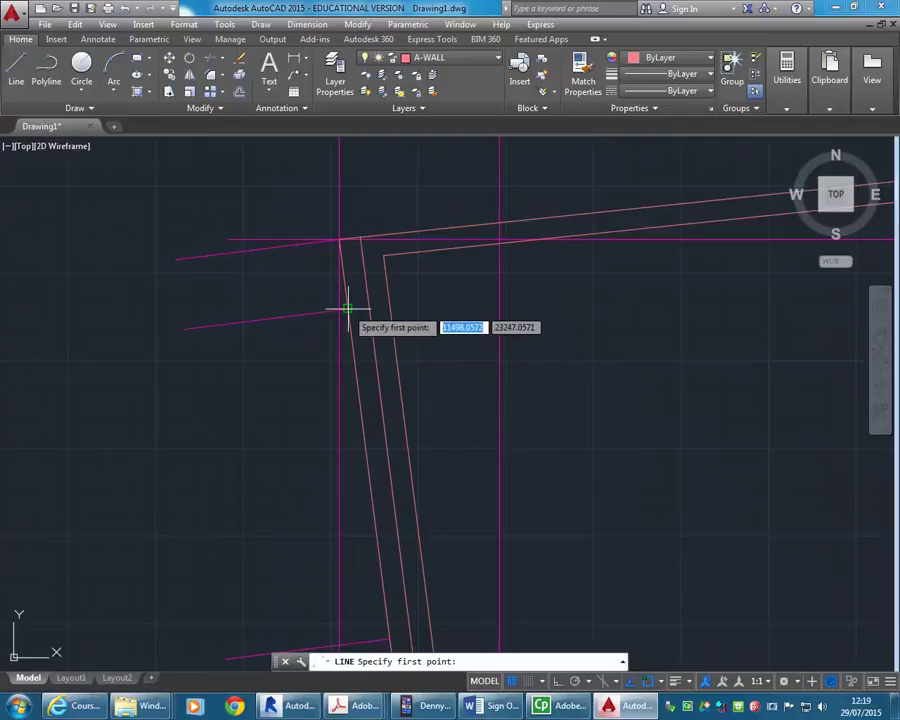
left_click(348, 311)
left_click(386, 305)
right_click(405, 284)
left_click(438, 290)
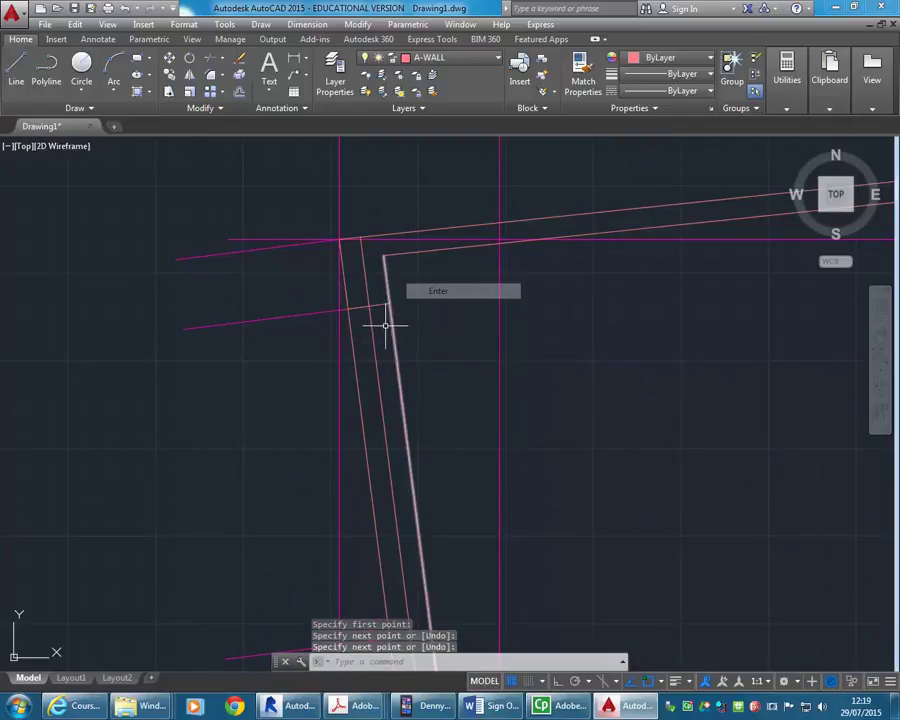
- Copy the cross line to three more points down the wall, the last near its base
left_click(368, 307)
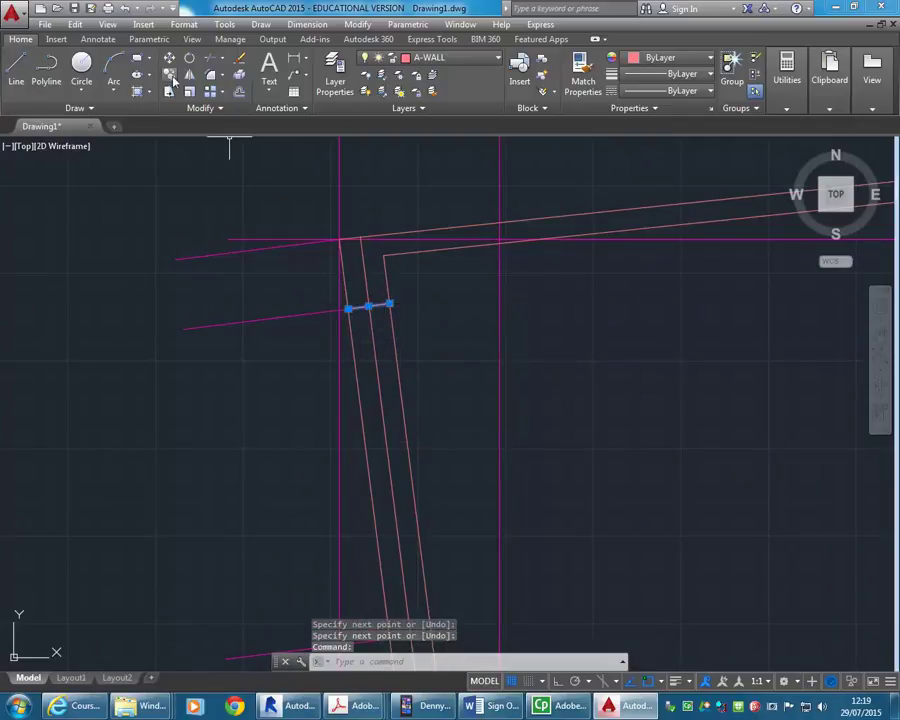
left_click(171, 77)
left_click(350, 309)
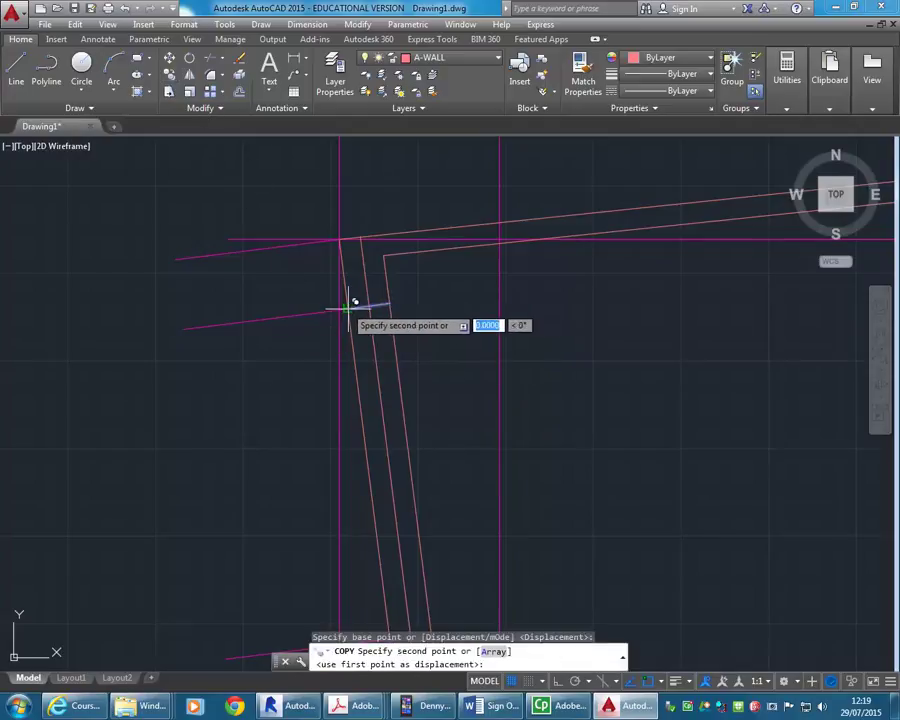
scroll(346, 280, "down", 4)
scroll(352, 320, "up", 4)
left_click(363, 300)
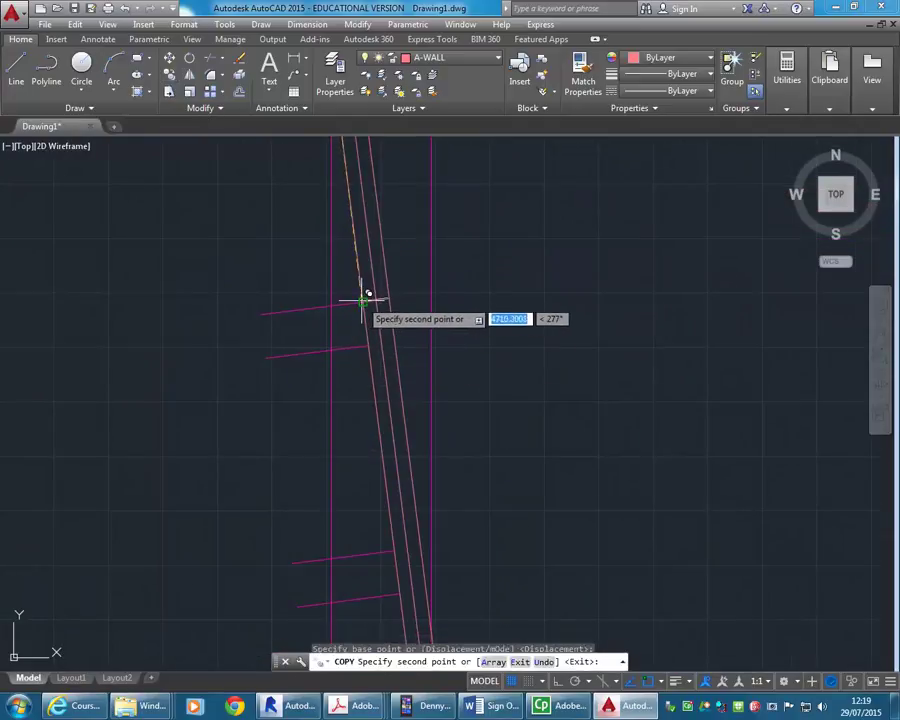
left_click(370, 340)
scroll(354, 394, "down", 2)
scroll(376, 474, "up", 2)
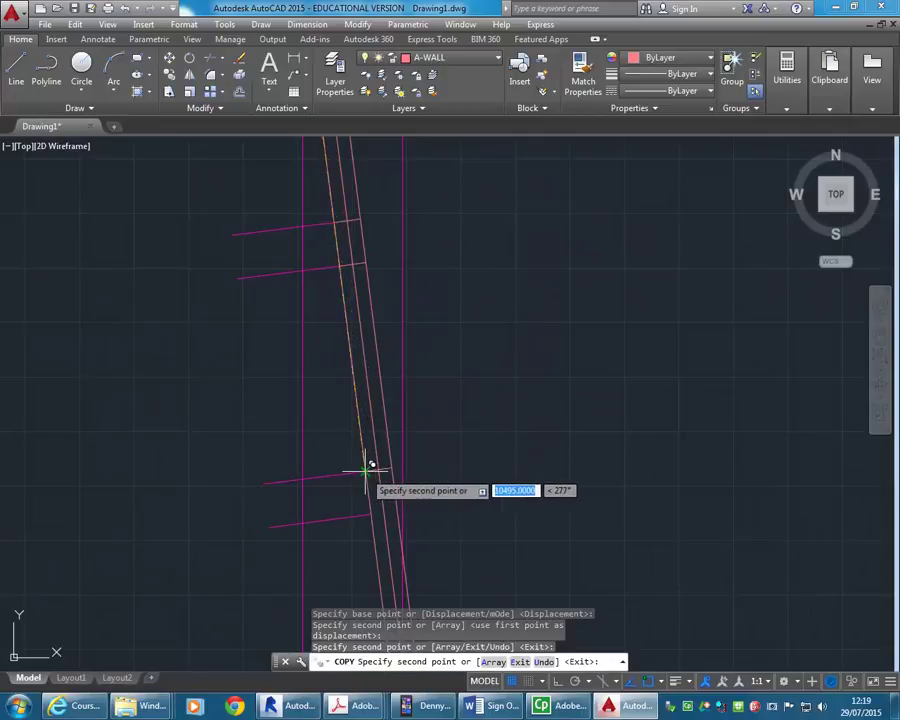
left_click(370, 466)
middle_click_drag(362, 470, 321, 284)
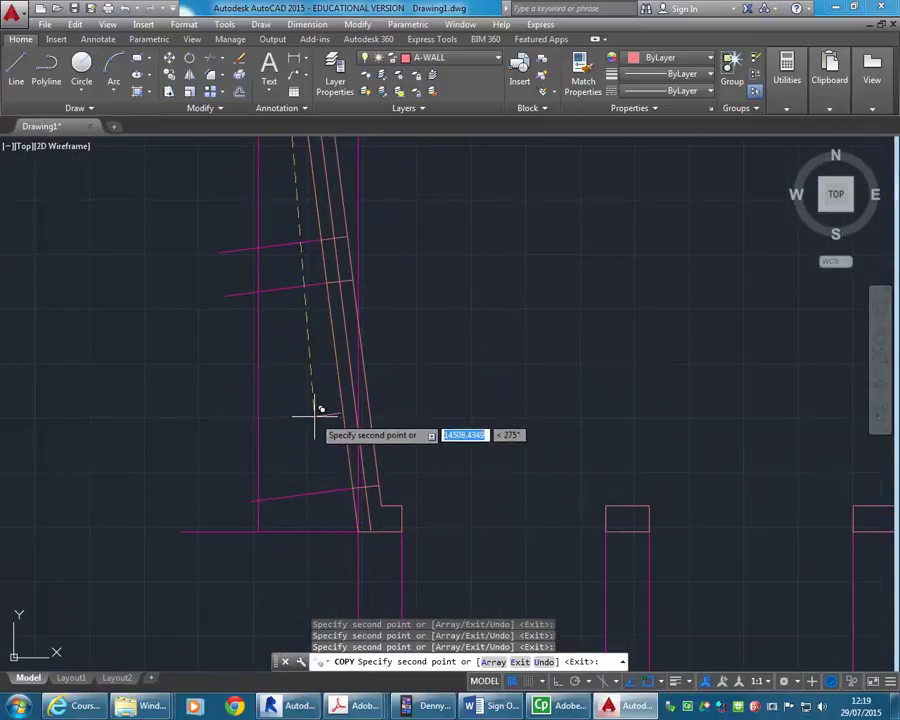
scroll(352, 534, "up", 4)
key("Escape")
scroll(287, 321, "down", 2)
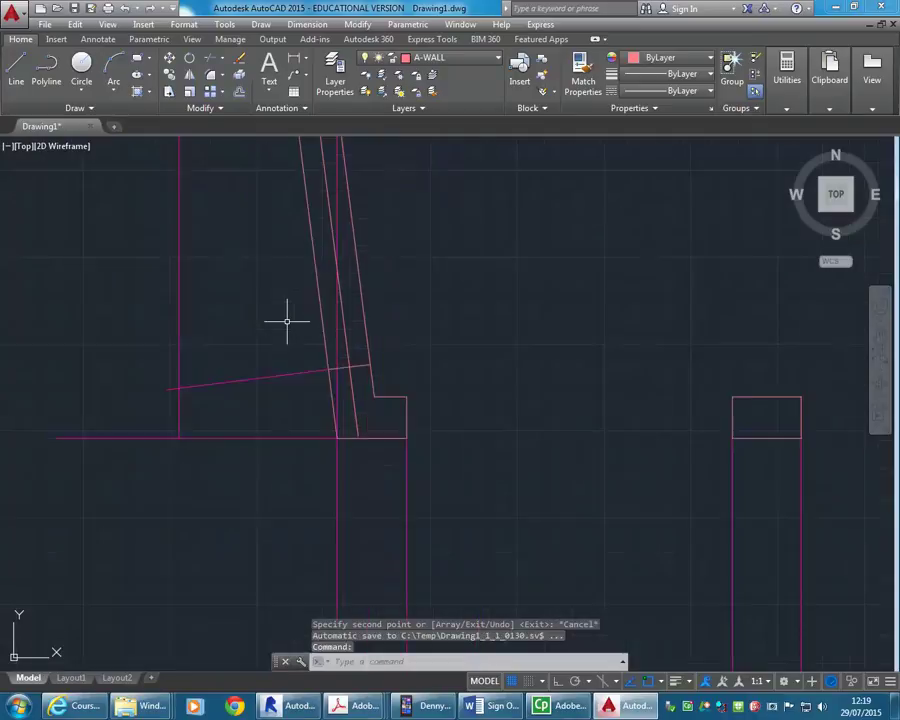
scroll(287, 321, "down", 2)
scroll(280, 416, "down", 3)
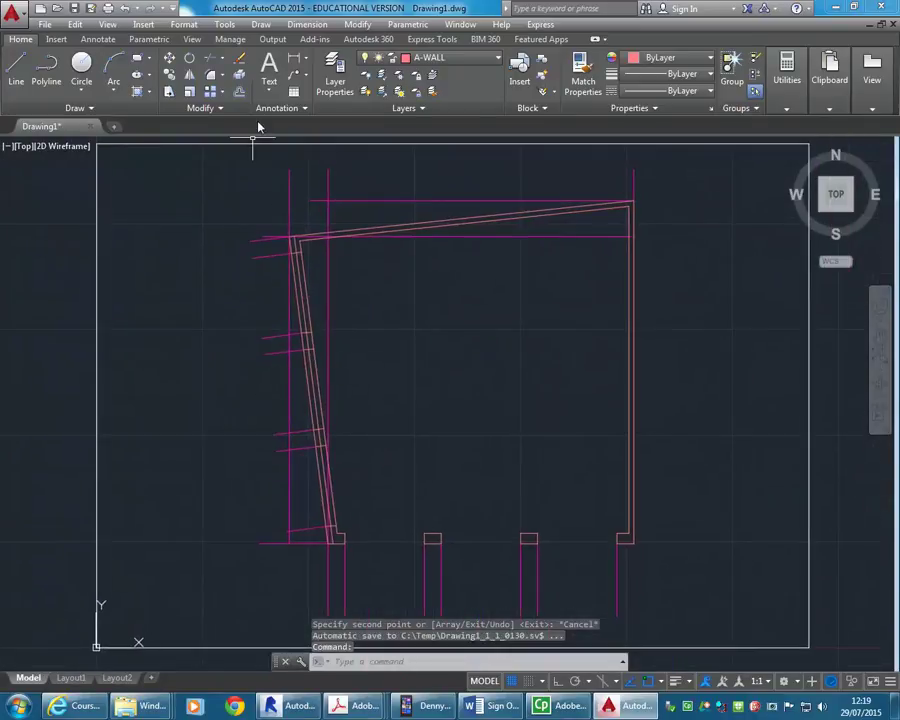
- Start TRIM with the wall lines and all the cross lines as cutting edges
left_click(210, 60)
scroll(290, 230, "up", 3)
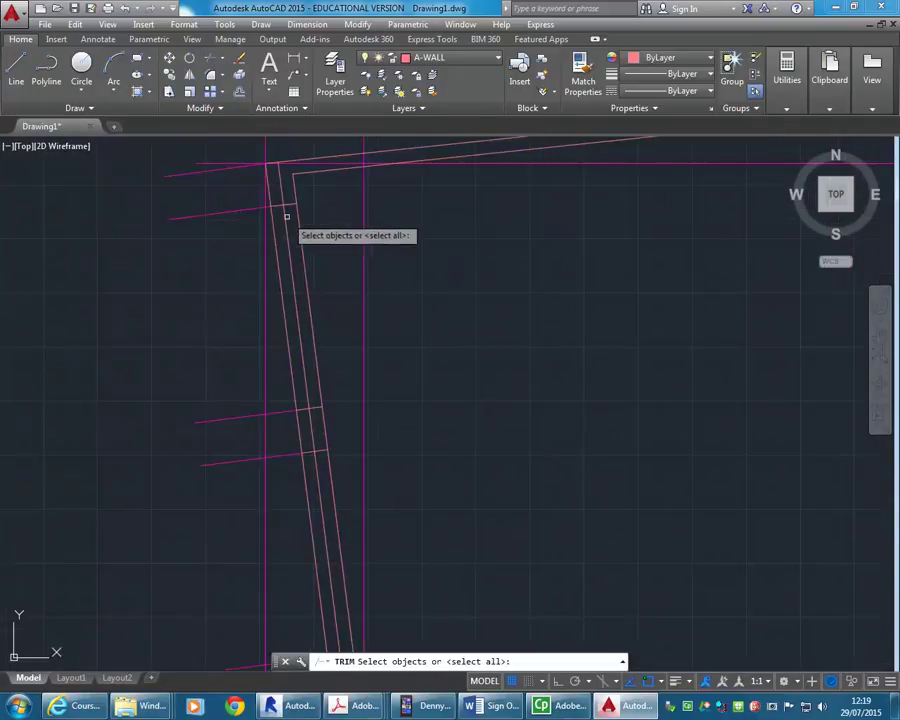
left_click(293, 404)
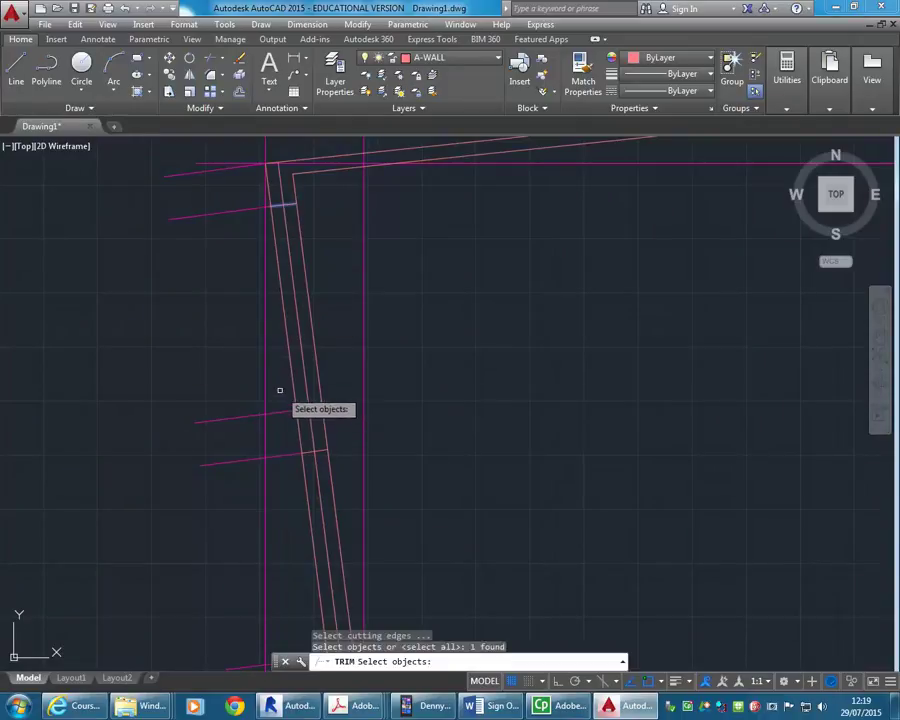
left_click(279, 388)
left_click(345, 479)
scroll(309, 263, "down", 2)
left_click(271, 410)
left_click(352, 498)
scroll(320, 470, "up", 4)
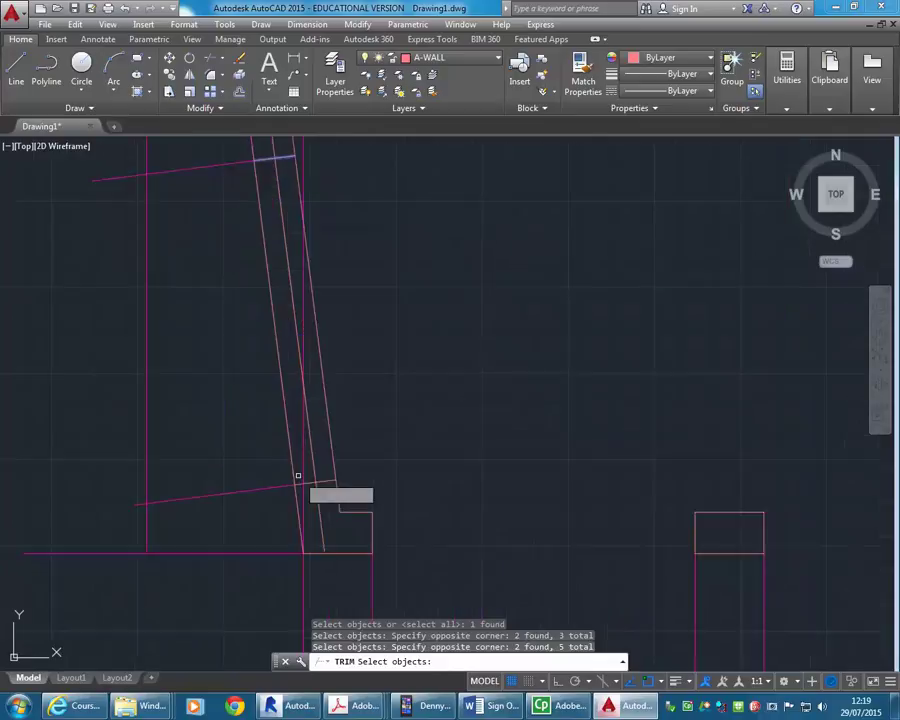
left_click(339, 486)
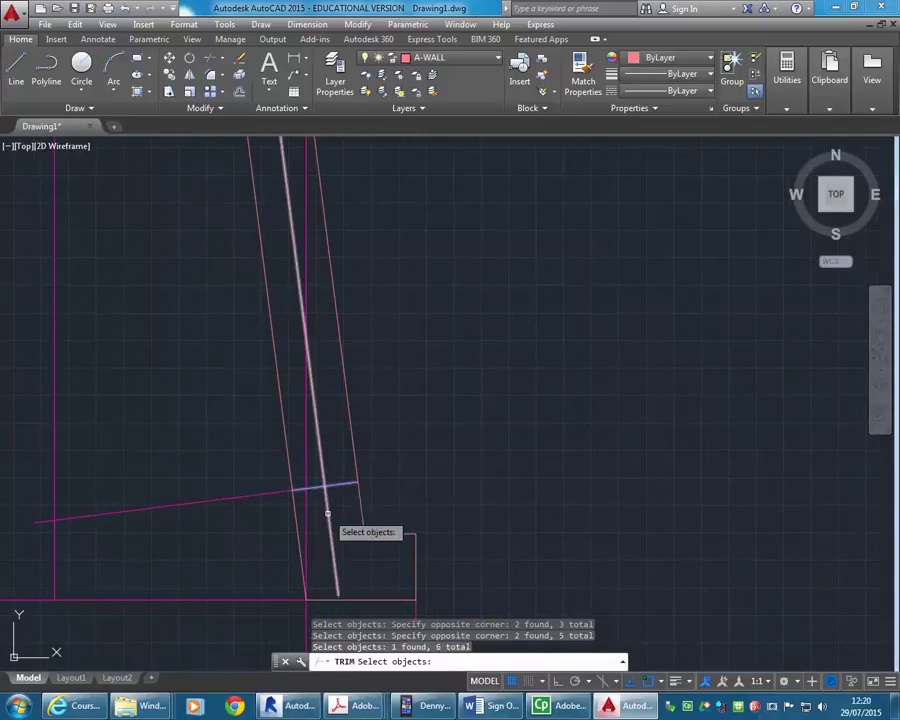
scroll(327, 513, "down", 4)
left_click(304, 496)
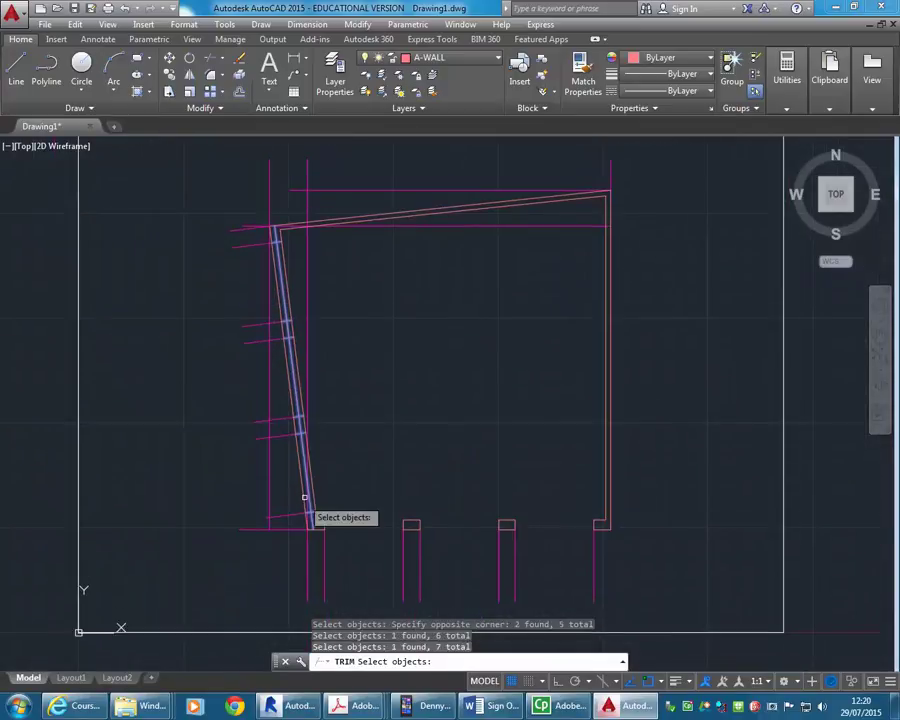
scroll(300, 508, "up", 4)
key("Return")
- Trim the wall line segments between the cross lines to form stepped pilaster notches
scroll(279, 522, "up", 5)
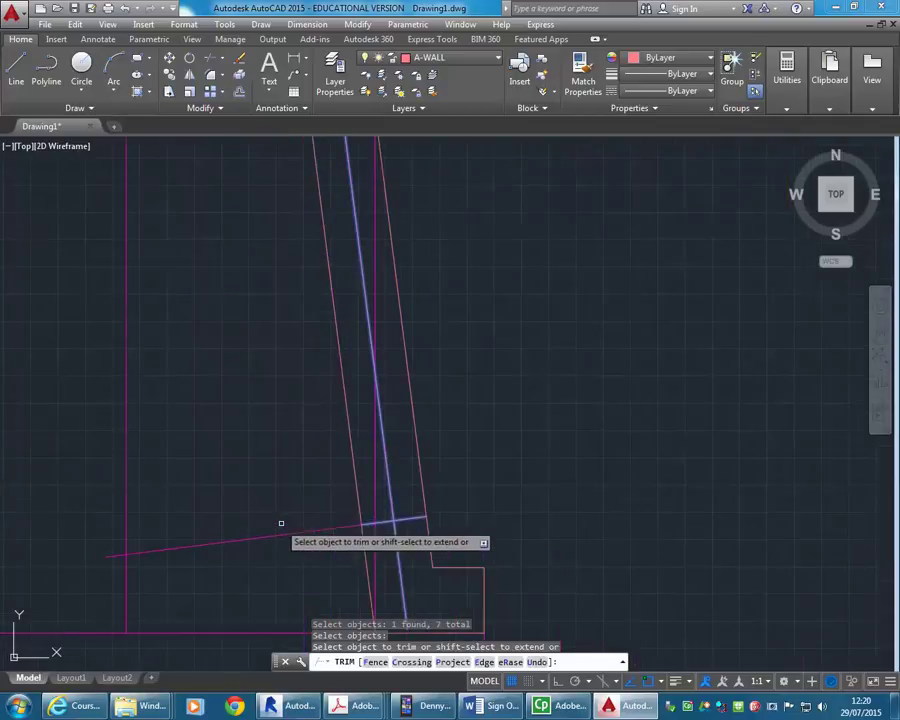
left_click(352, 444)
left_click(394, 540)
left_click(413, 518)
scroll(380, 565, "down", 3)
scroll(376, 486, "up", 4)
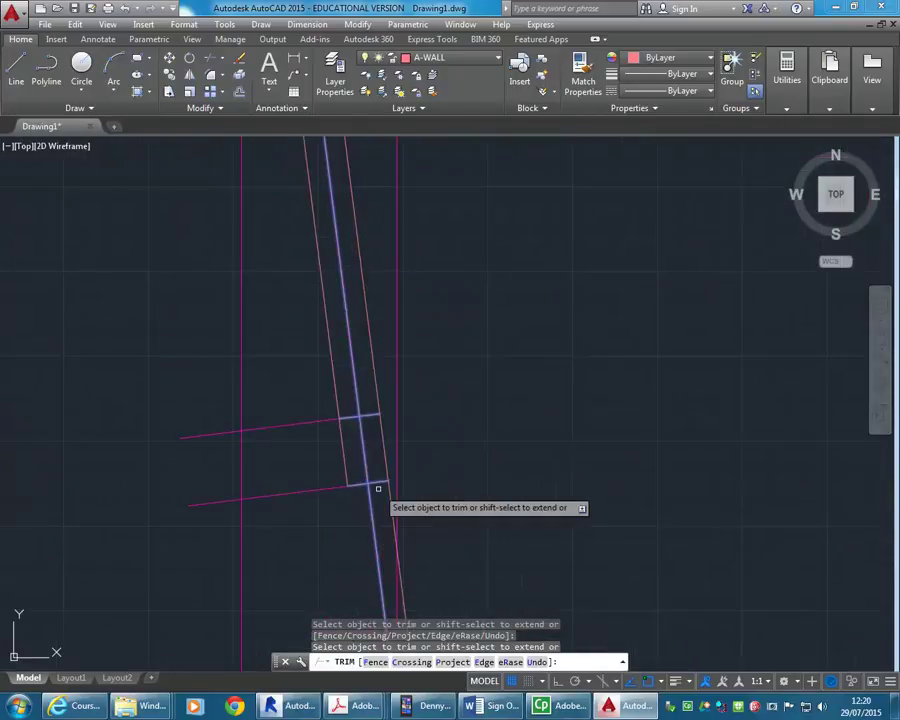
left_click(367, 455)
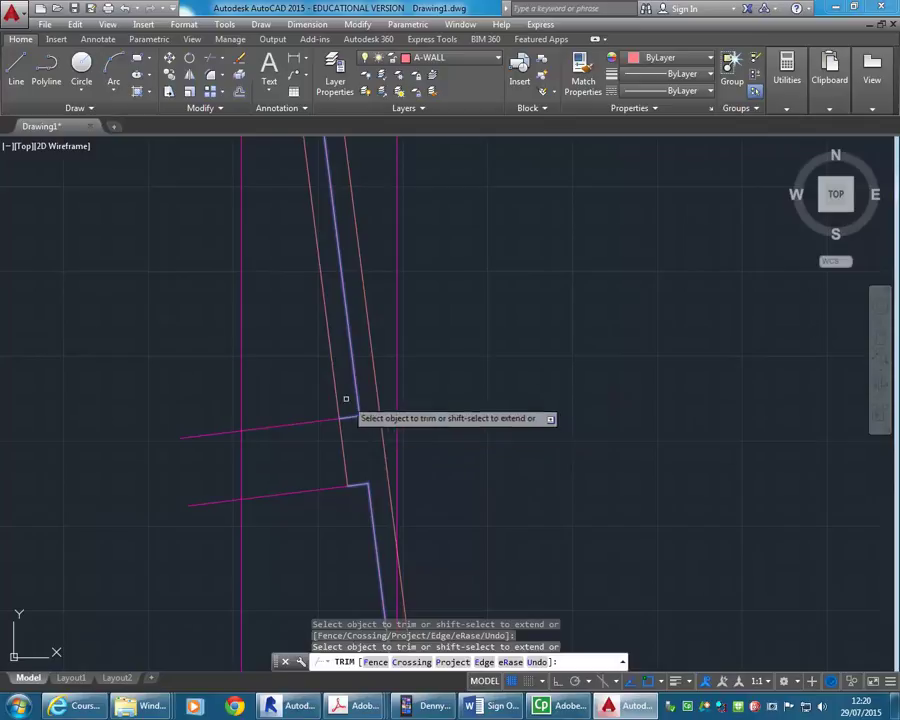
scroll(334, 390, "down", 4)
middle_click_drag(334, 390, 356, 548)
scroll(356, 490, "up", 5)
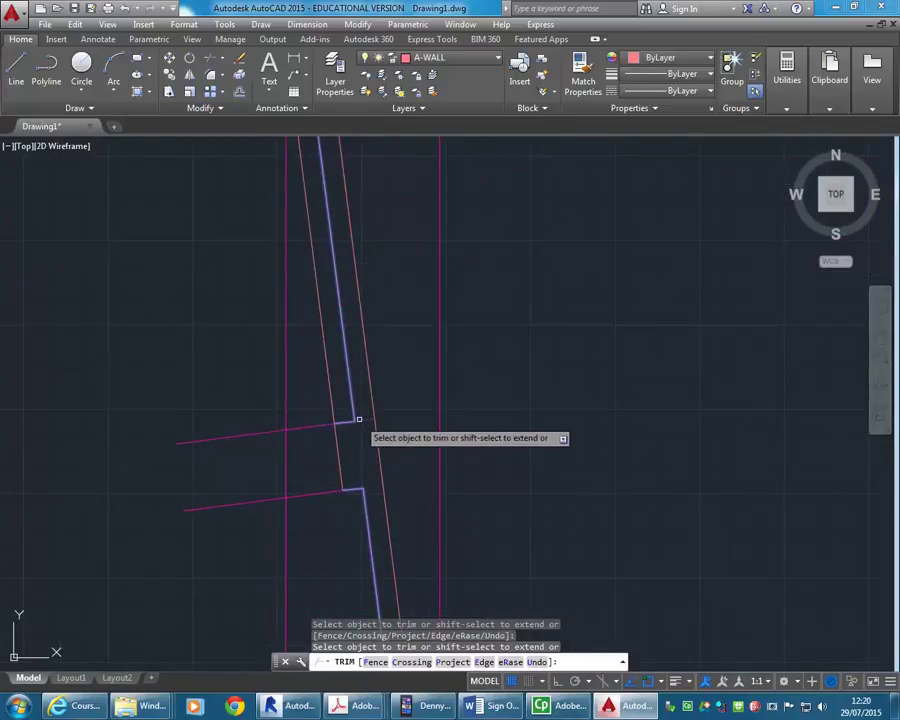
mouse_move(333, 408)
middle_mouse_down()
mouse_move(382, 490)
mouse_move(412, 575)
middle_mouse_up()
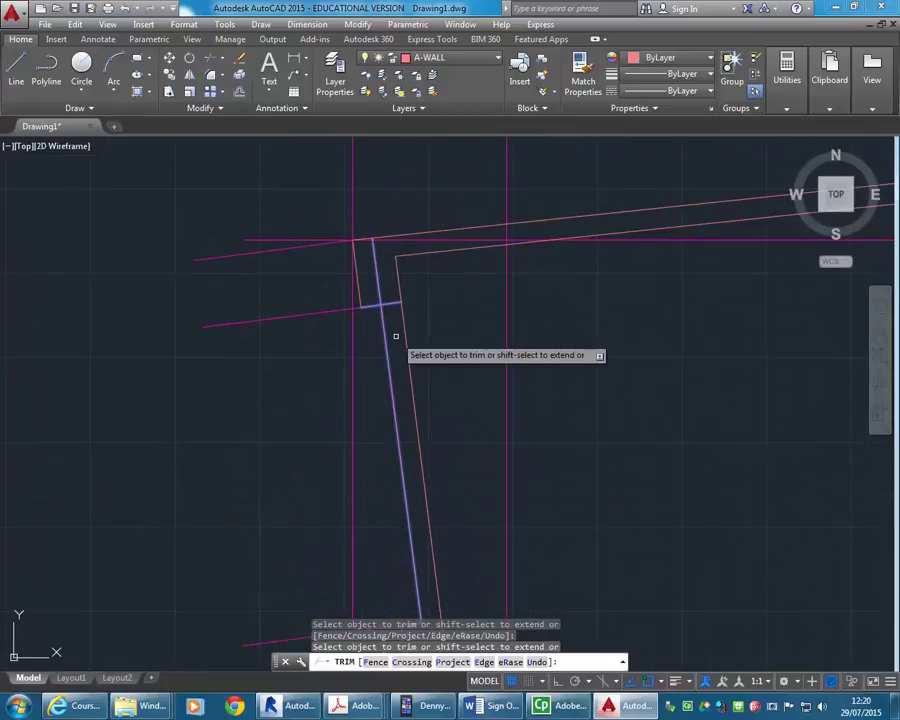
scroll(391, 304, "down", 5)
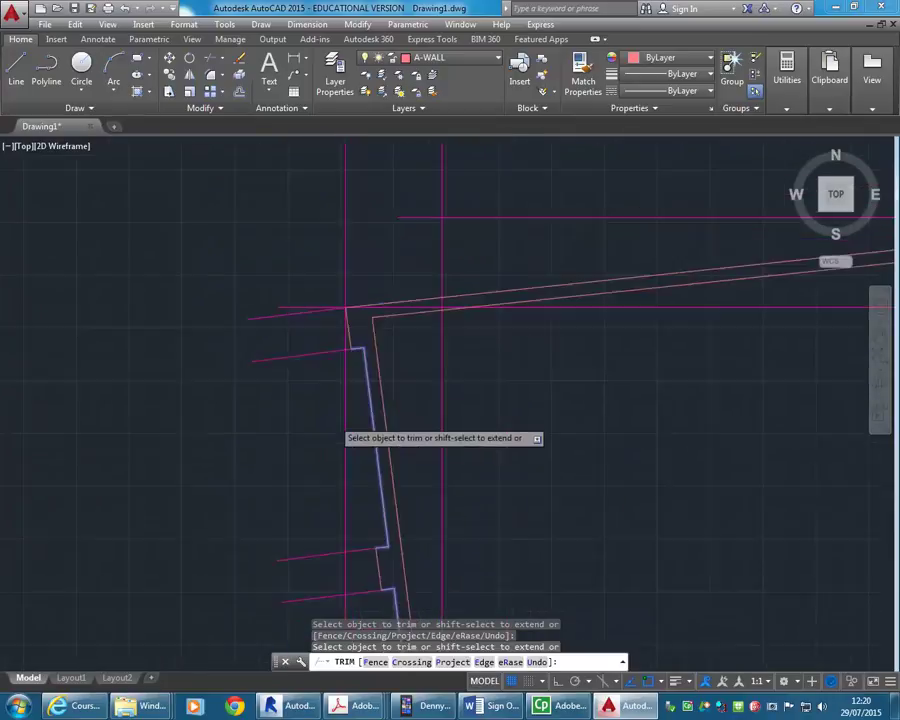
right_click(351, 387)
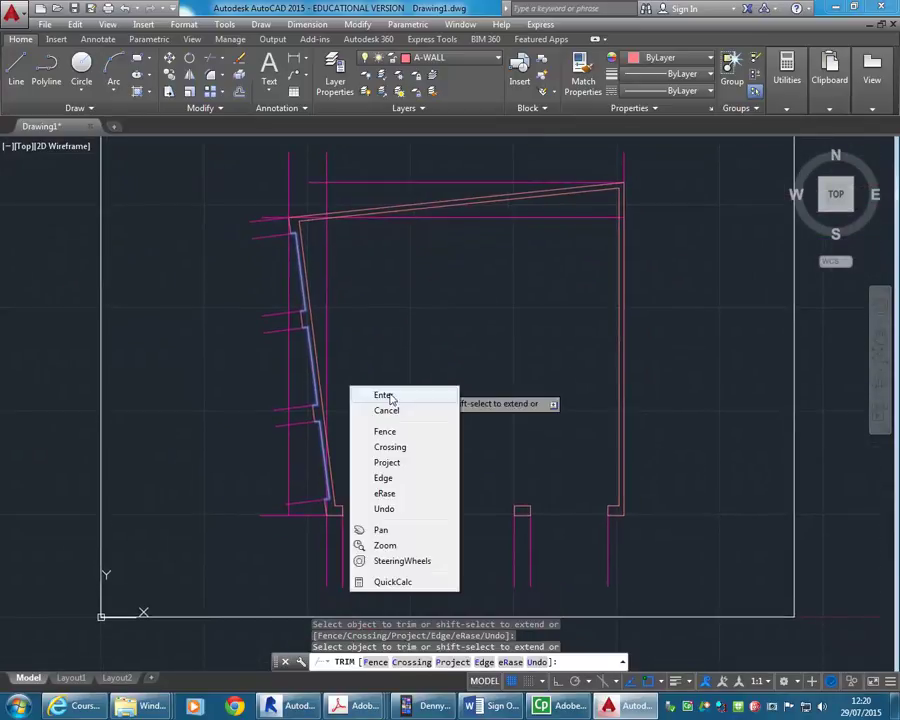
left_click(383, 396)
middle_click_drag(358, 378, 333, 389)
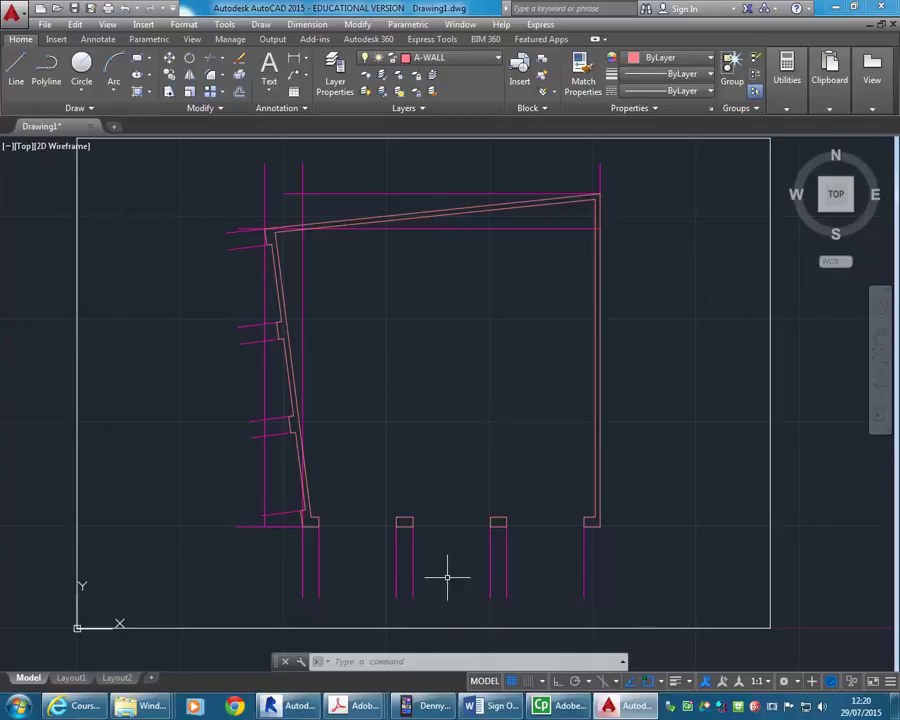
mouse_move(358, 706)
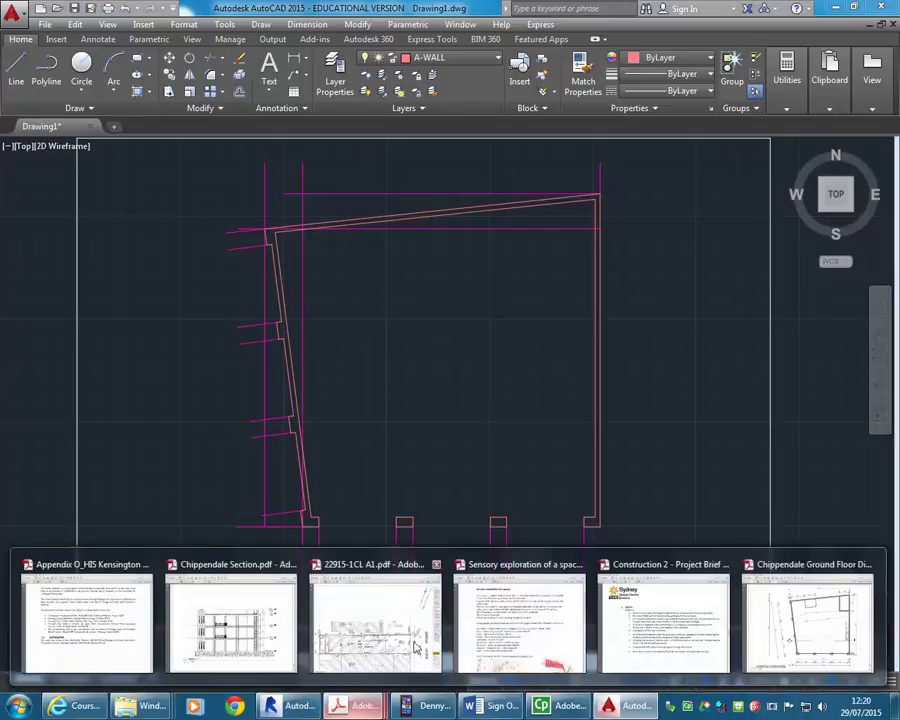
- Switch to the Chippendale Ground Floor Dimensions.pdf in Adobe Acrobat Pro
left_click(783, 627)
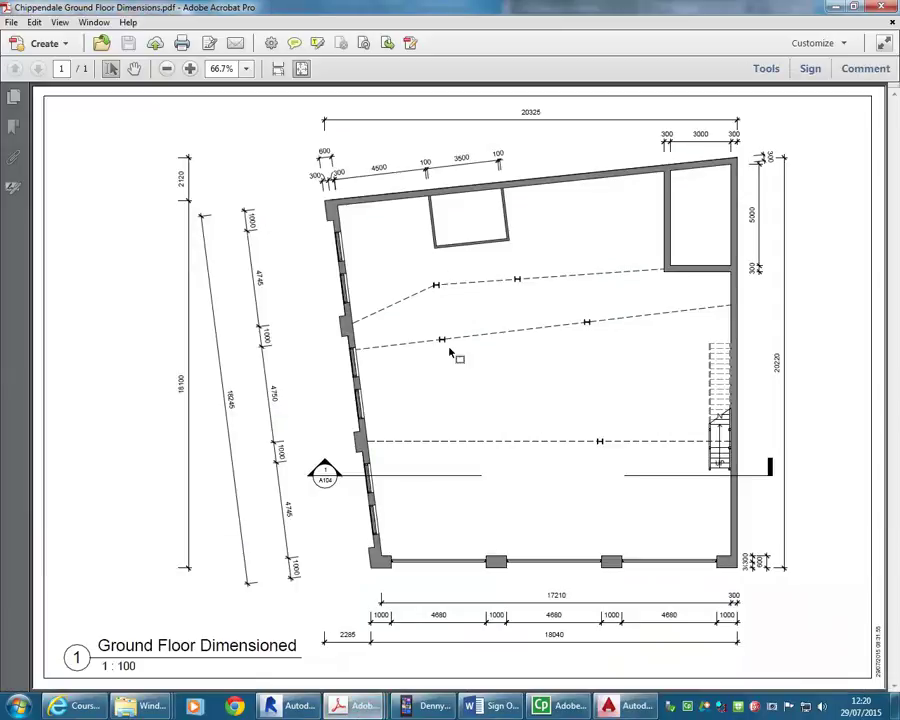